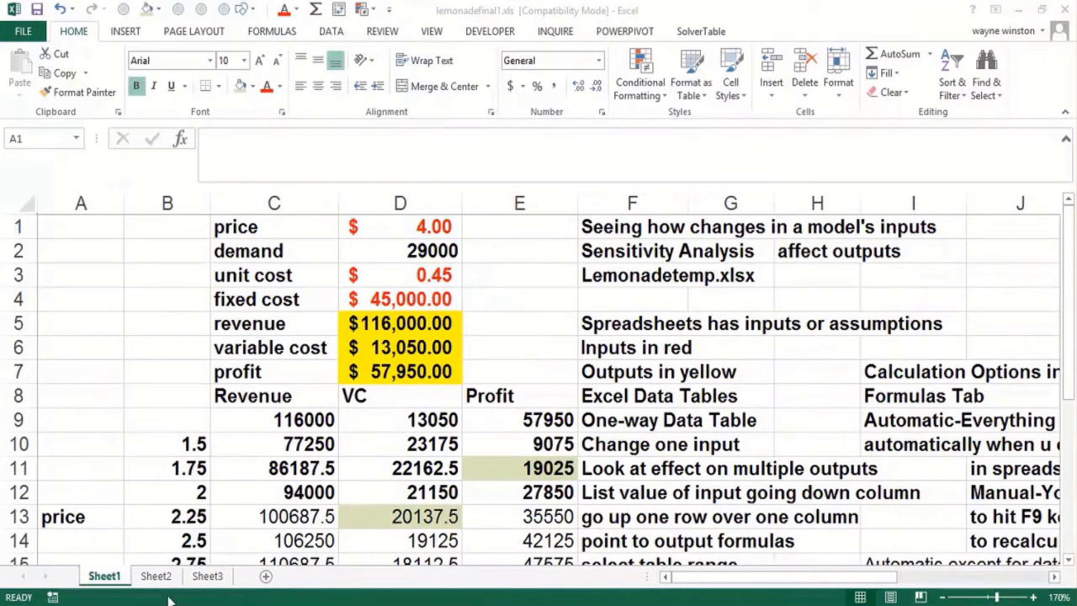
Check the topic cell in the course outline workbook, then return to the lemonade model
click(519, 299)
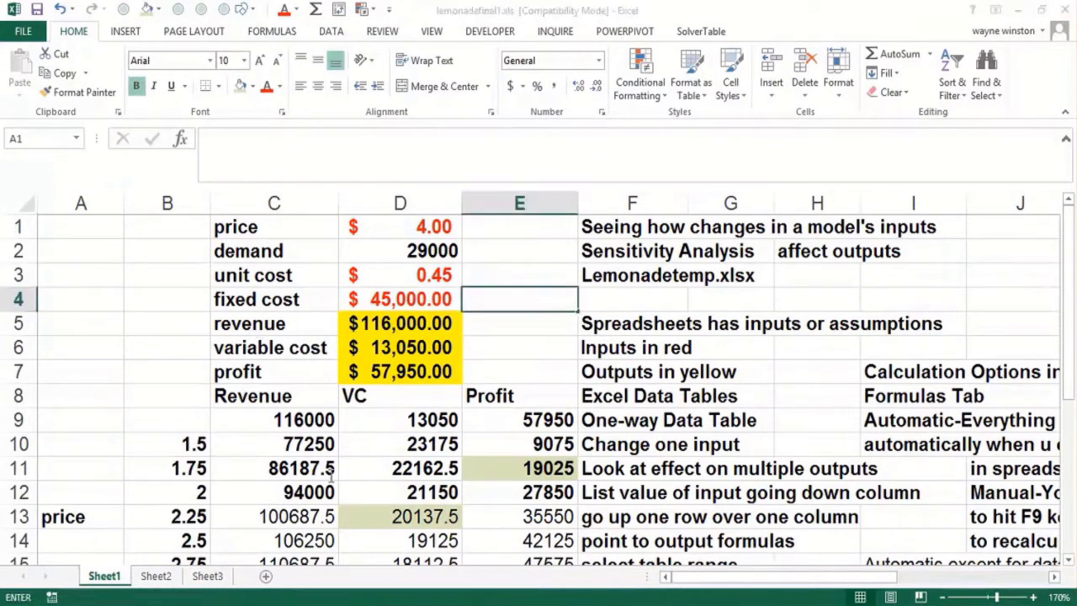
key(alt+Tab)
click(238, 354)
key(F2)
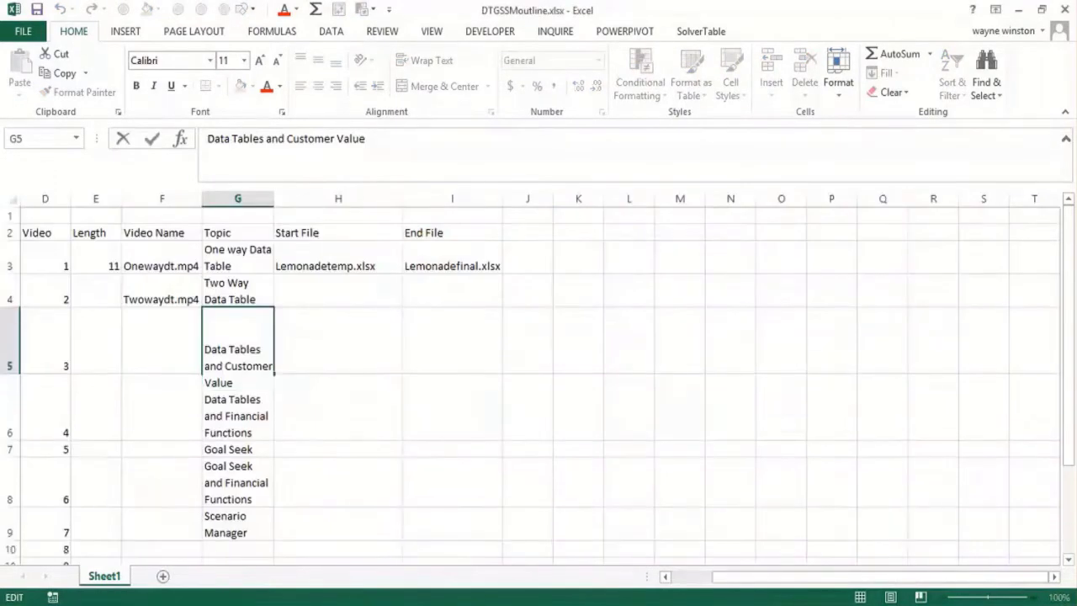
key(Escape)
key(alt+Tab)
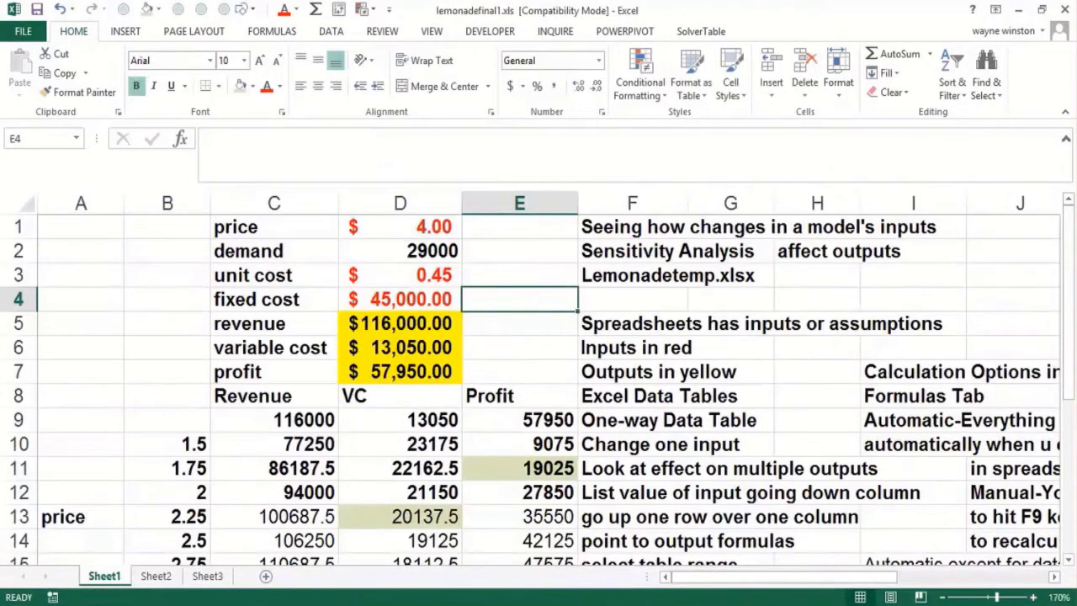
Insert entire blank columns at F1:J3, pushing the notes to the right
click(517, 276)
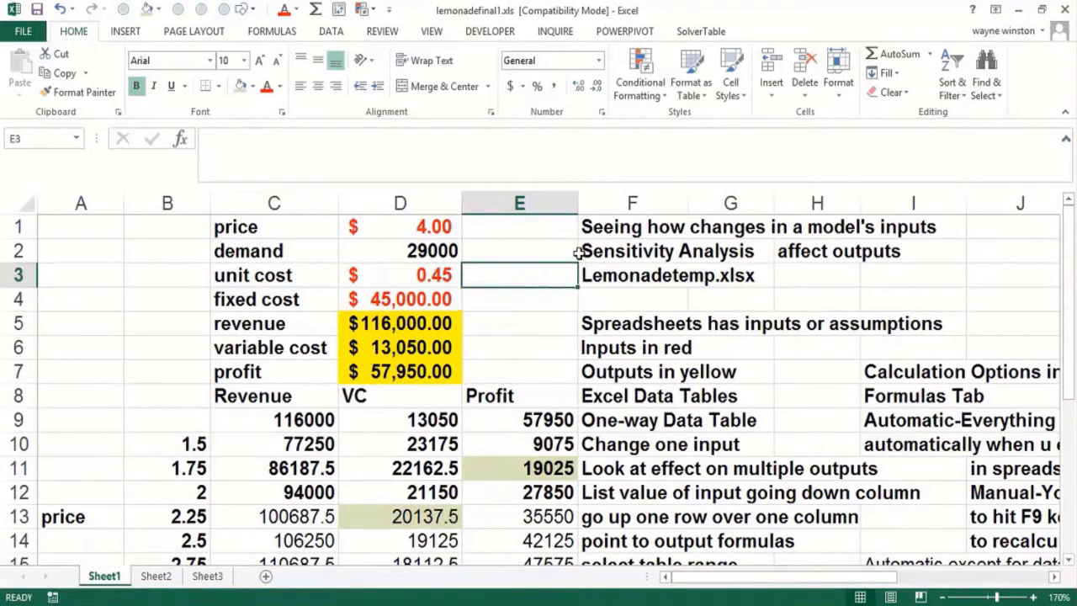
click(610, 226)
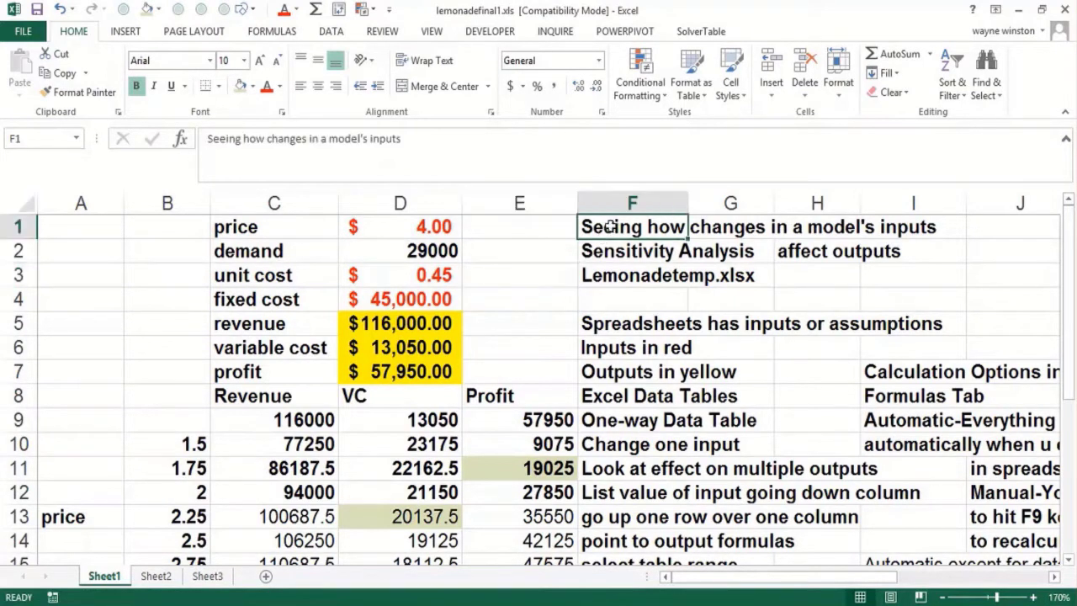
drag(610, 225, 899, 247)
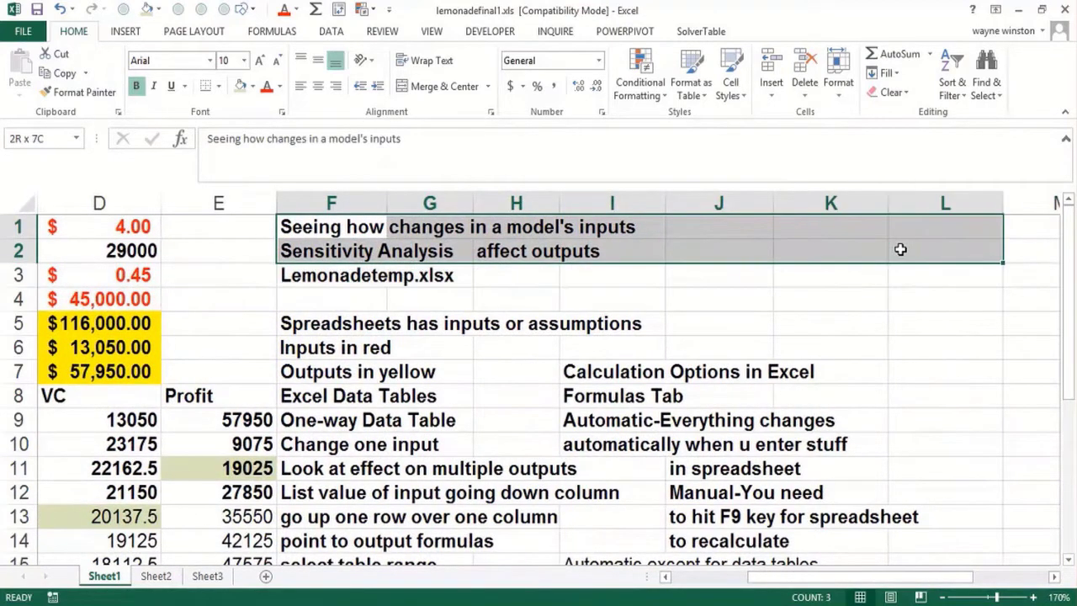
right_click(336, 222)
click(377, 340)
click(367, 367)
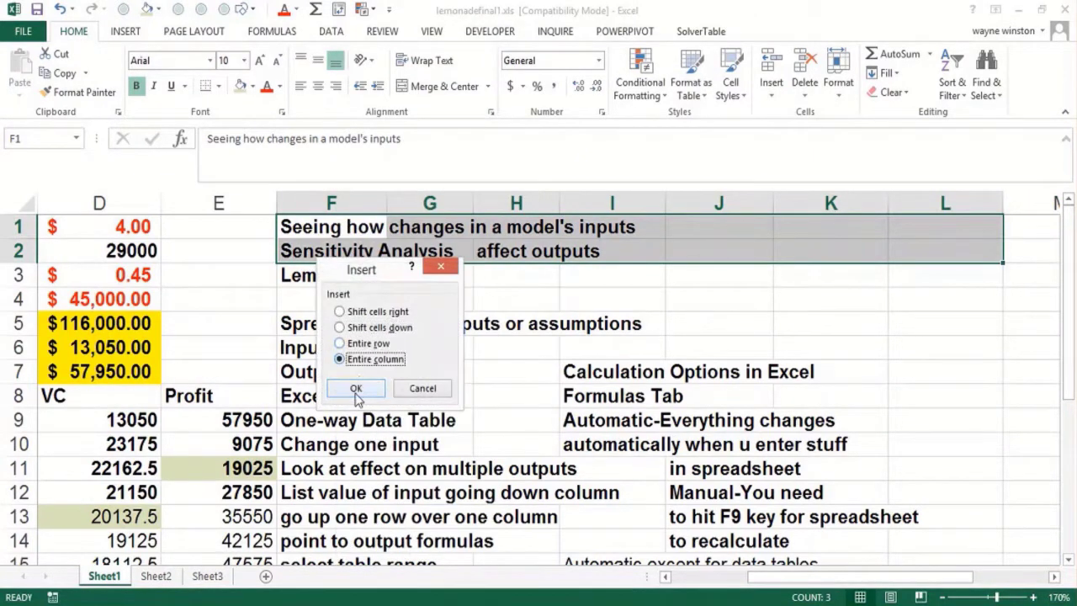
click(356, 388)
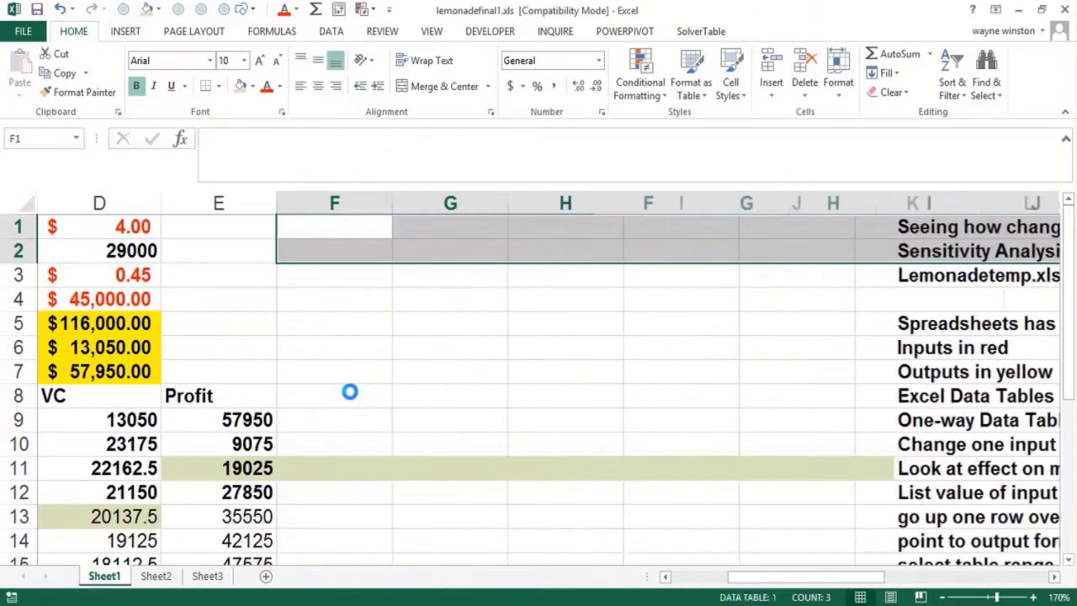
Enter 'Lemonadefinal1.xlsx' in F1 and 'Two way data table' in F2
click(347, 225)
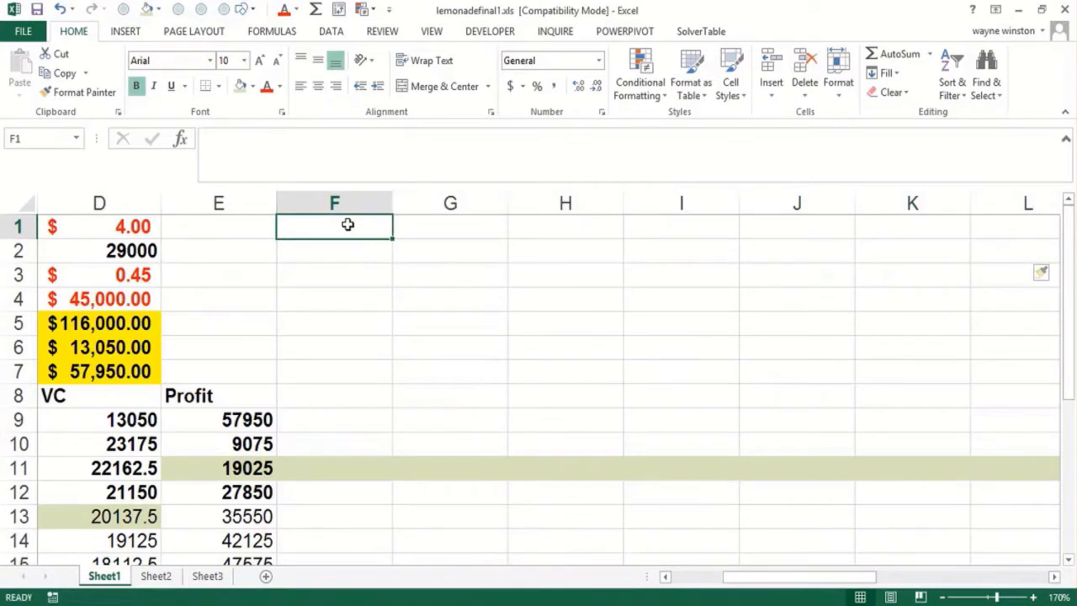
text(Len)
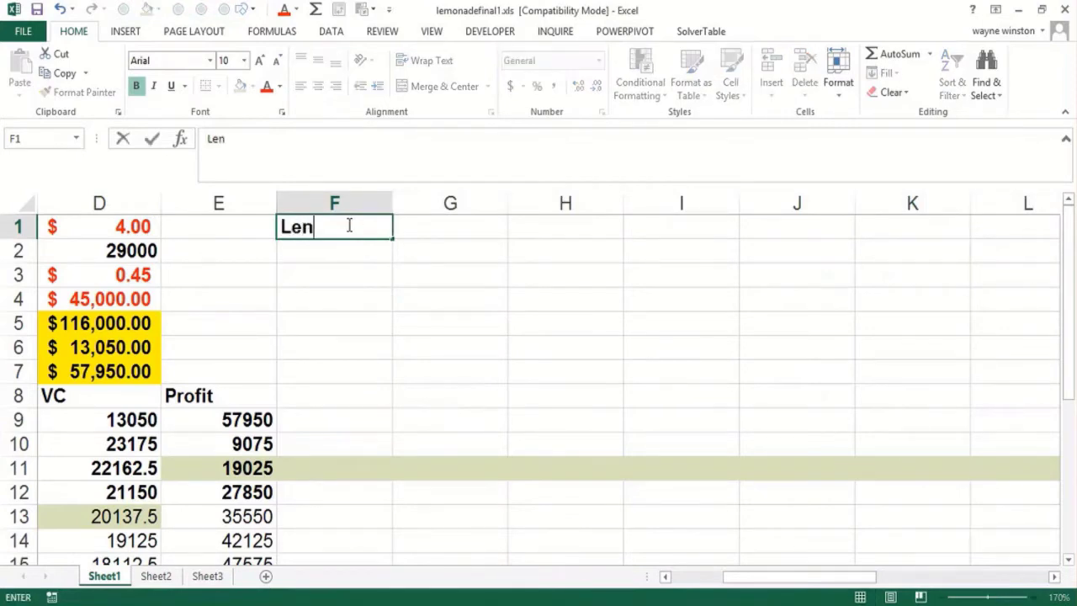
key(BackSpace)
text(monadefinal)
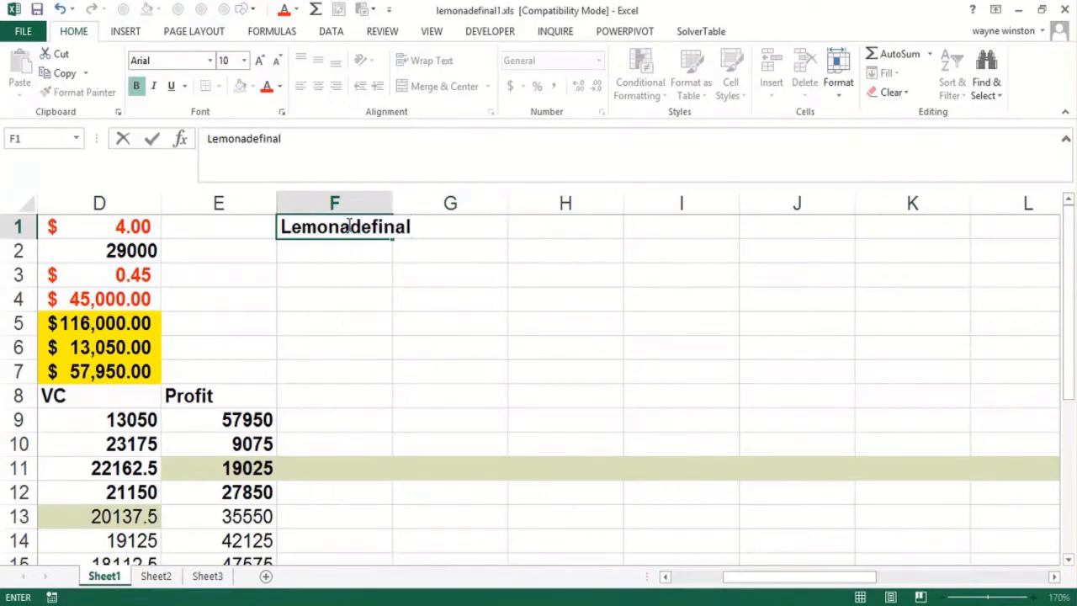
text(1.xlsx)
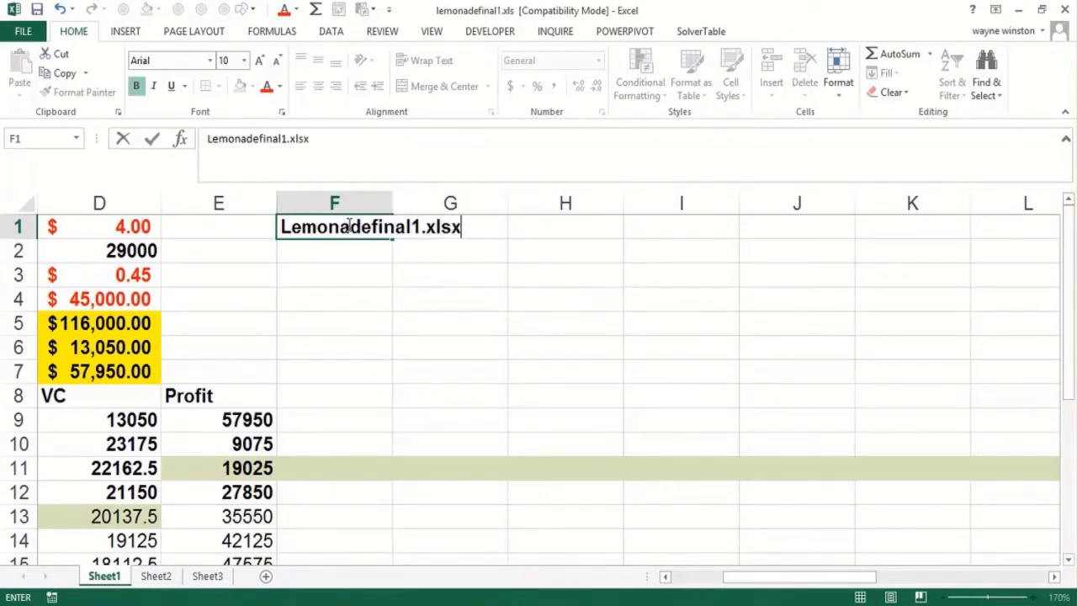
key(Return)
text(T)
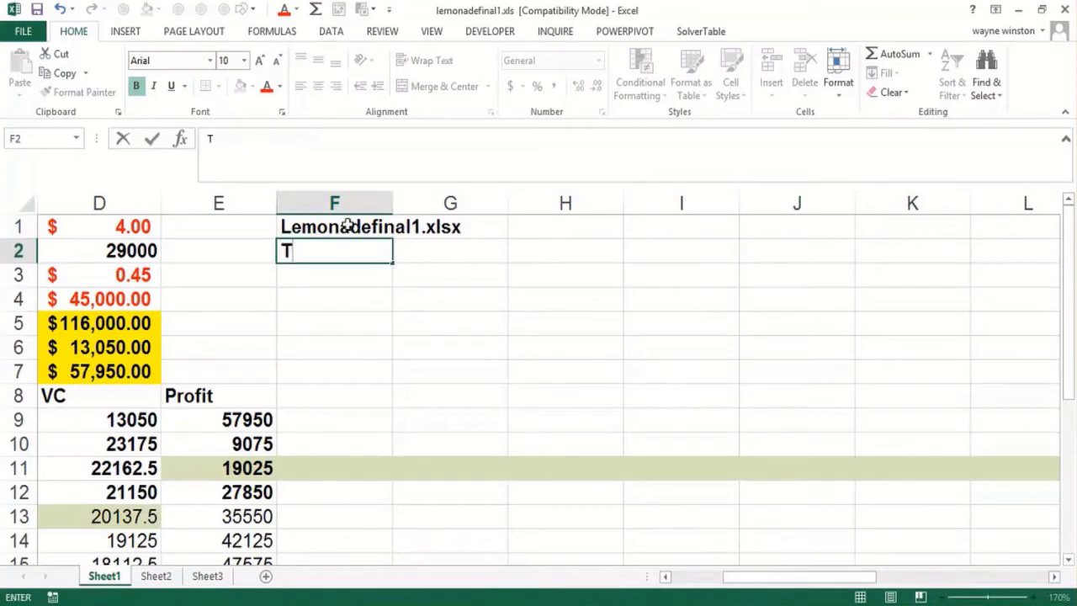
text(wo way d)
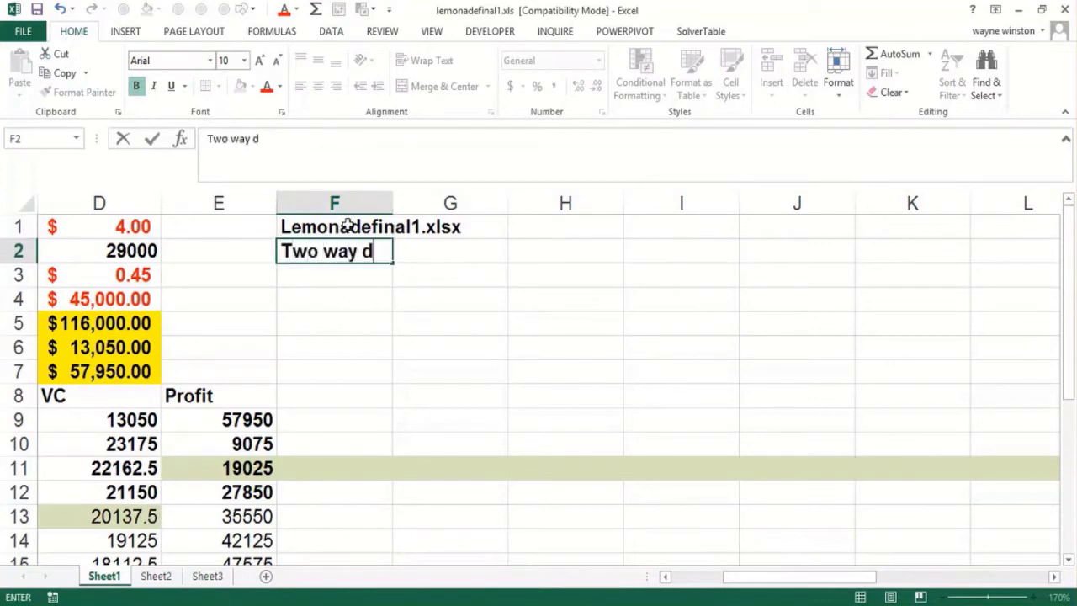
text(ata table)
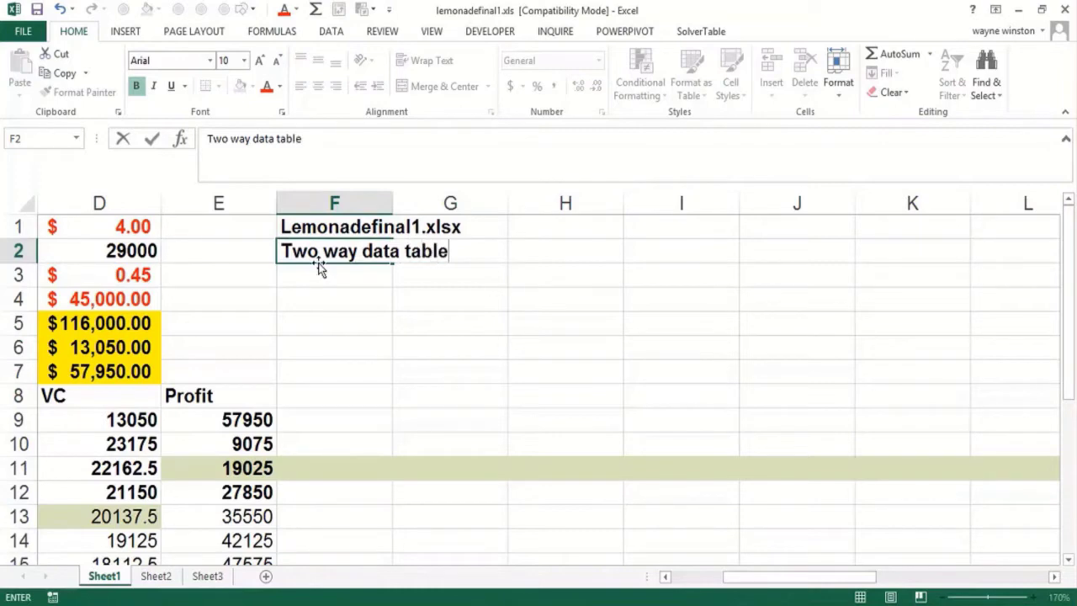
key(Return)
Add the notes 'Vary 2 inputs:price and unit cost' and 'Look at affect of changing input'
text(Var)
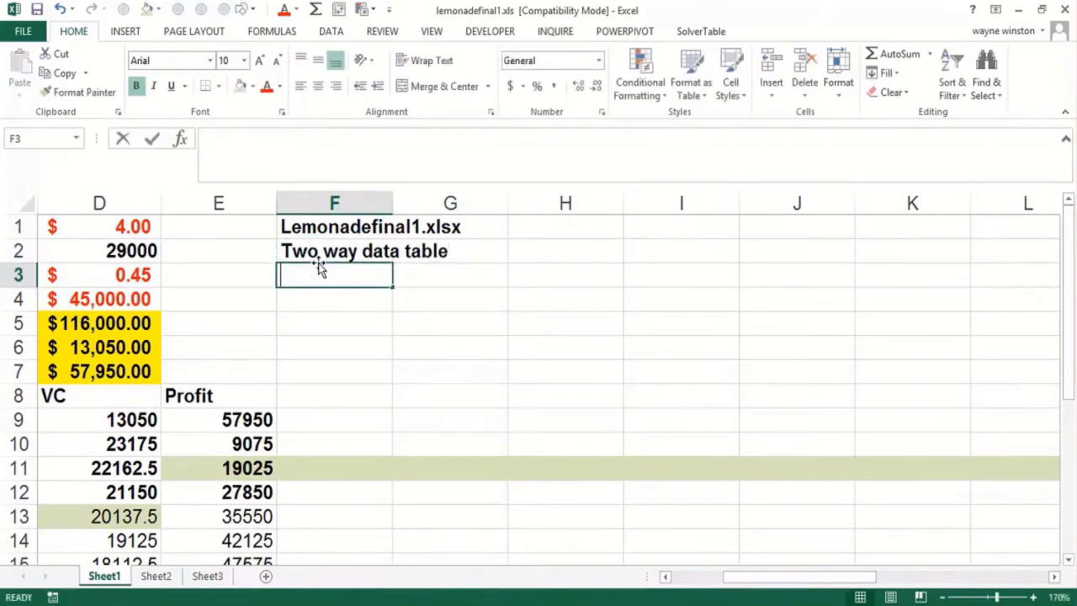
text(y 2 i)
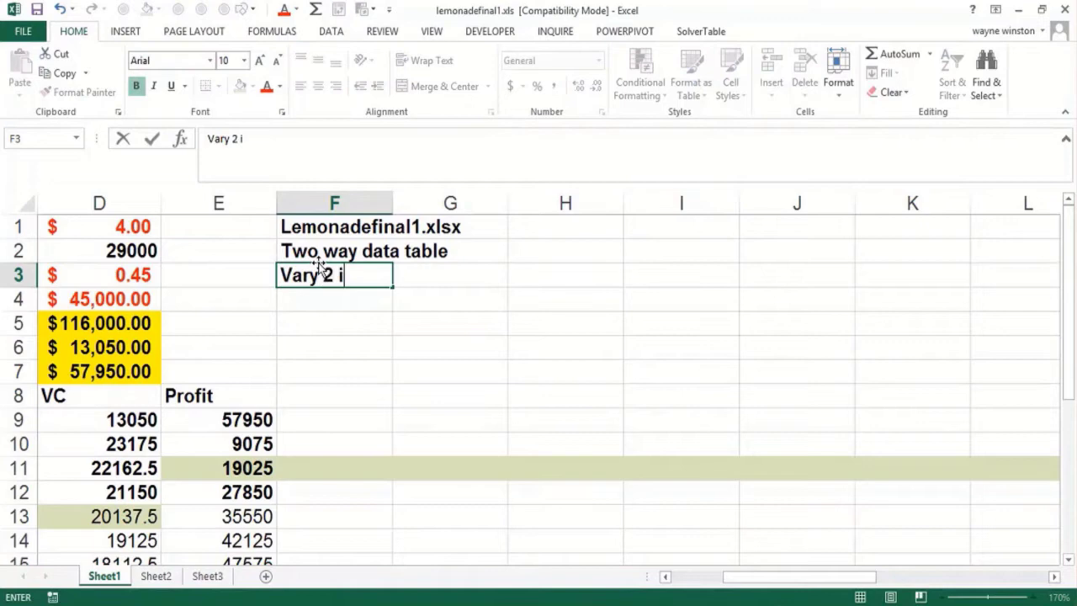
text(nt)
text(piu)
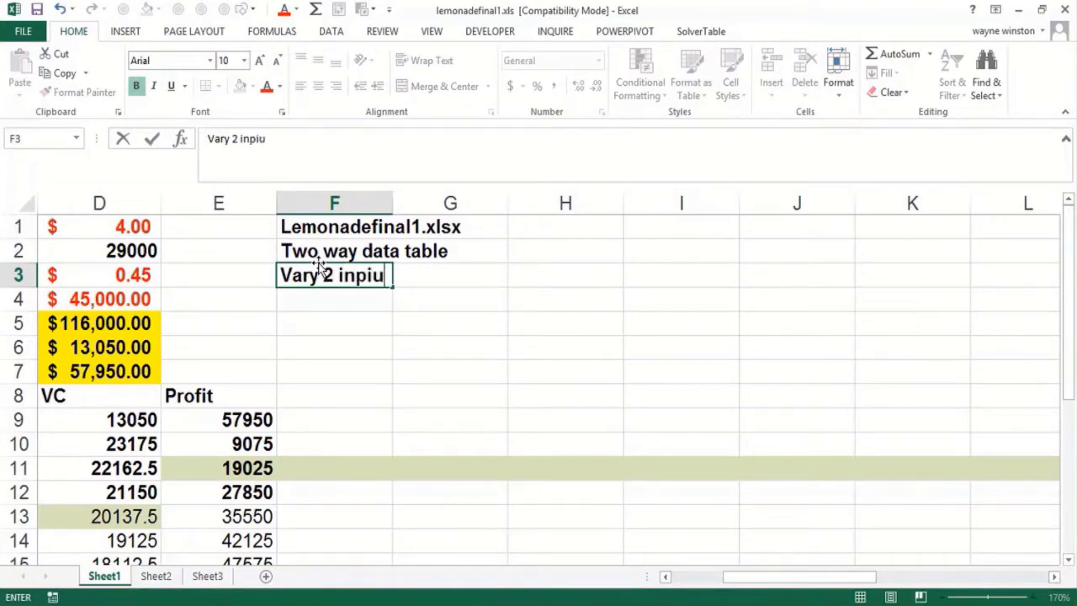
key(BackSpace)
key(BackSpace)
text(uts:price and )
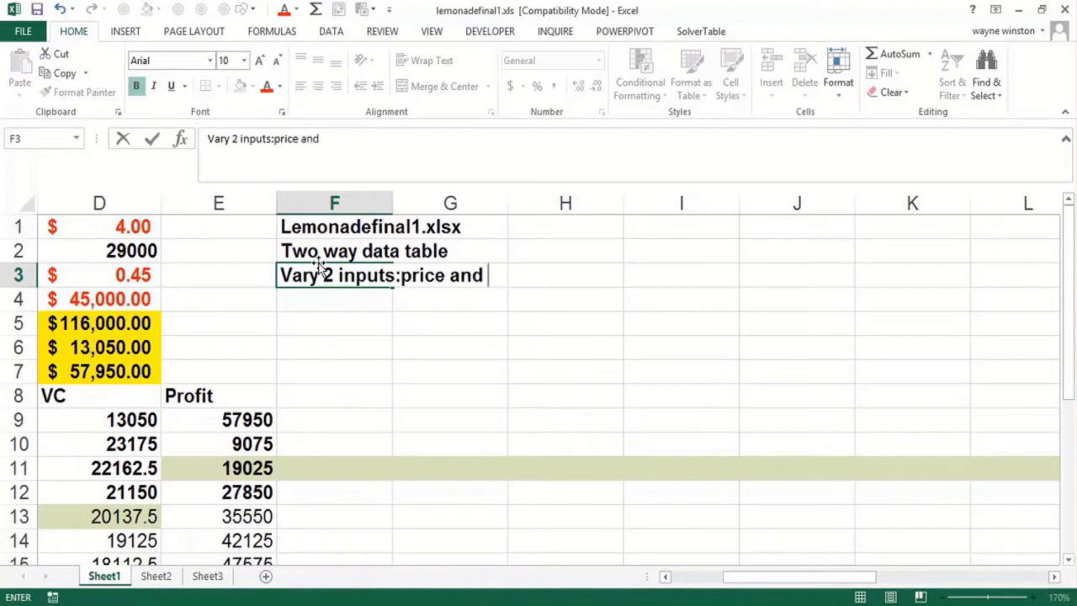
text(unit cost)
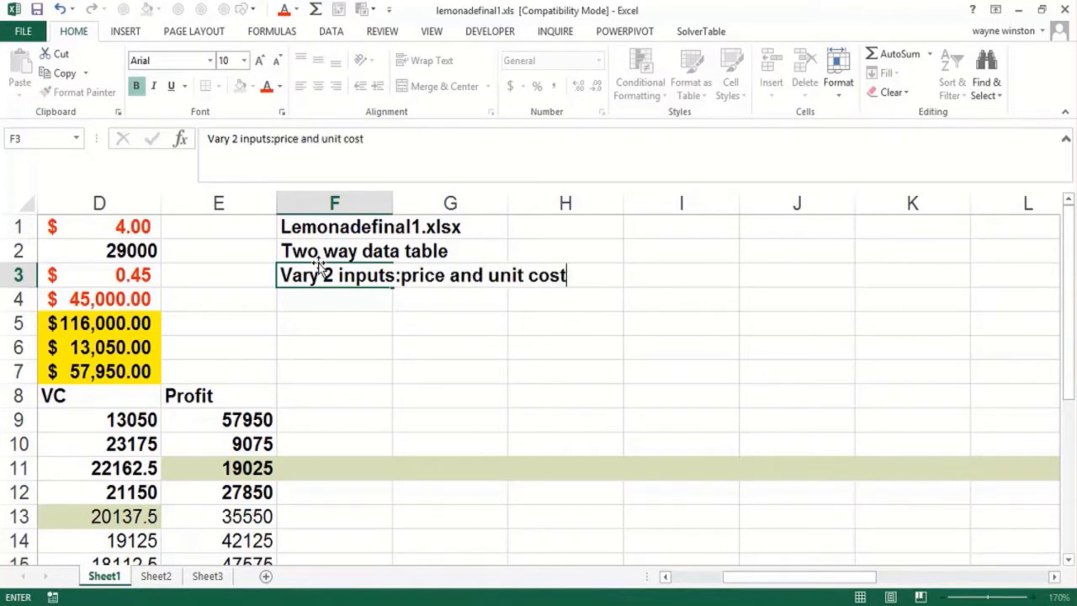
key(Return)
text(Look)
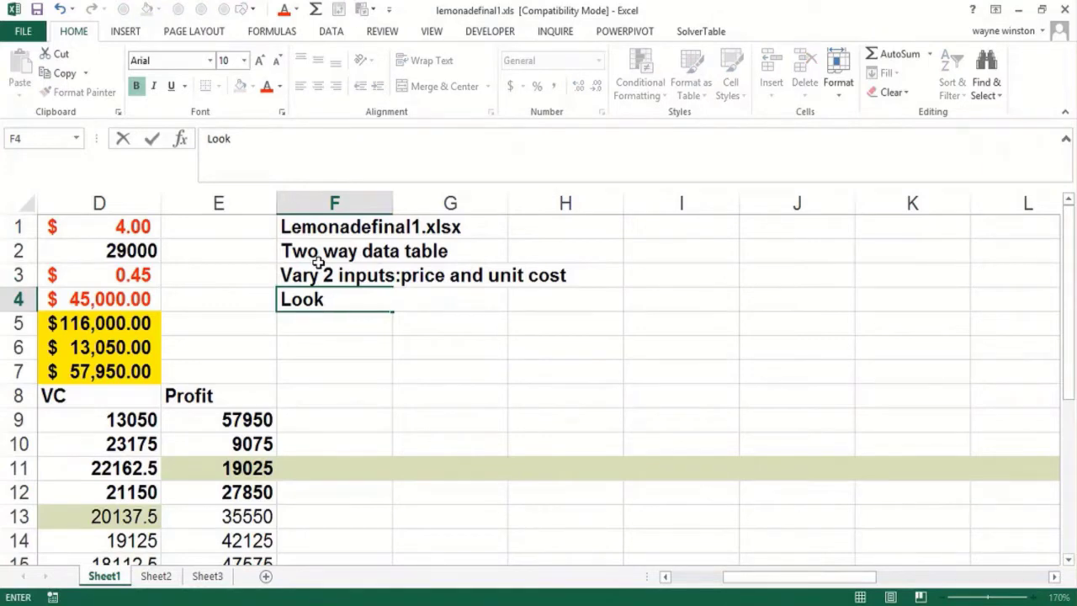
text( at affect)
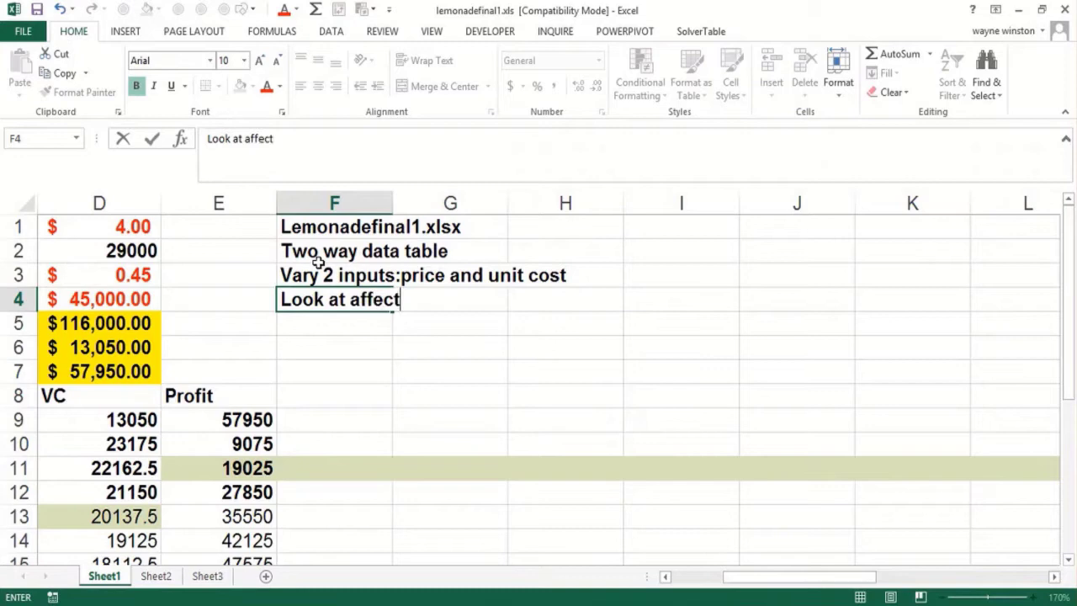
text( of changi)
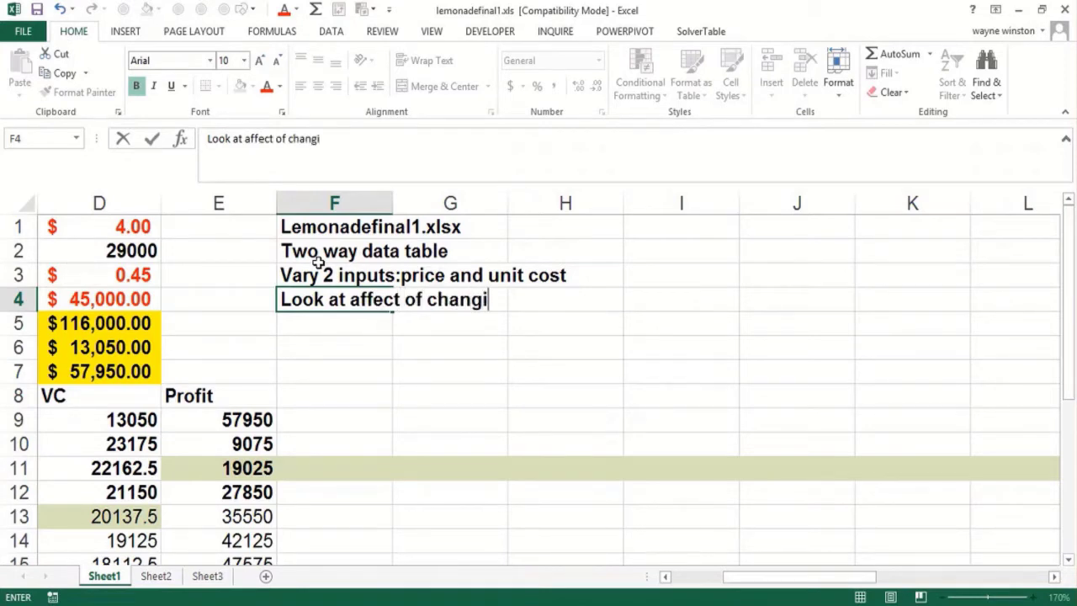
text(ng inp)
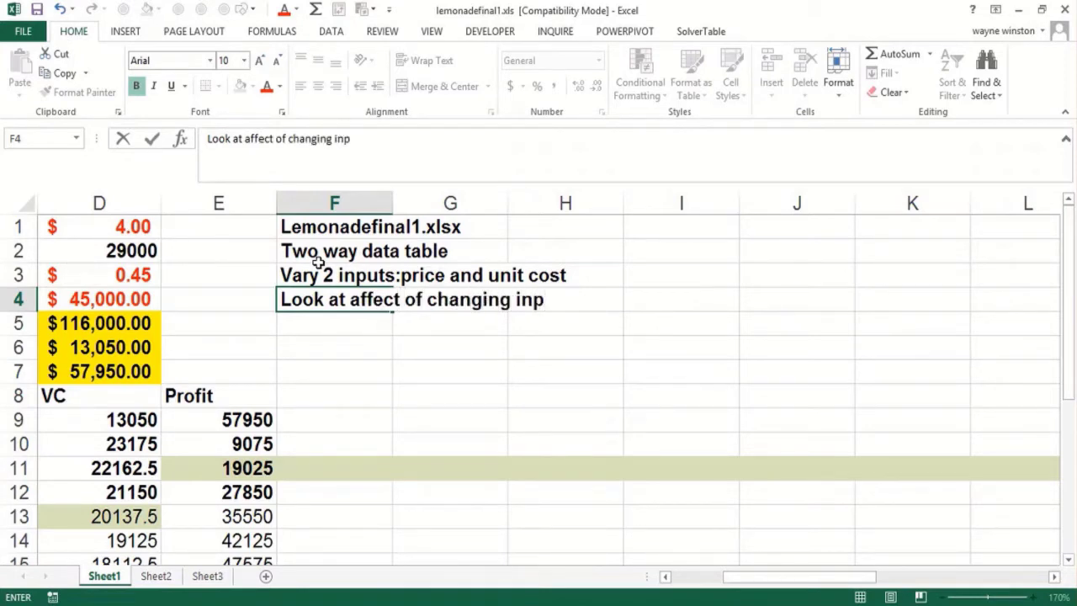
text(ut)
key(Return)
key(Return)
Add notes 'on a single output:profit' and 'List values of one input going down column'
key(Up)
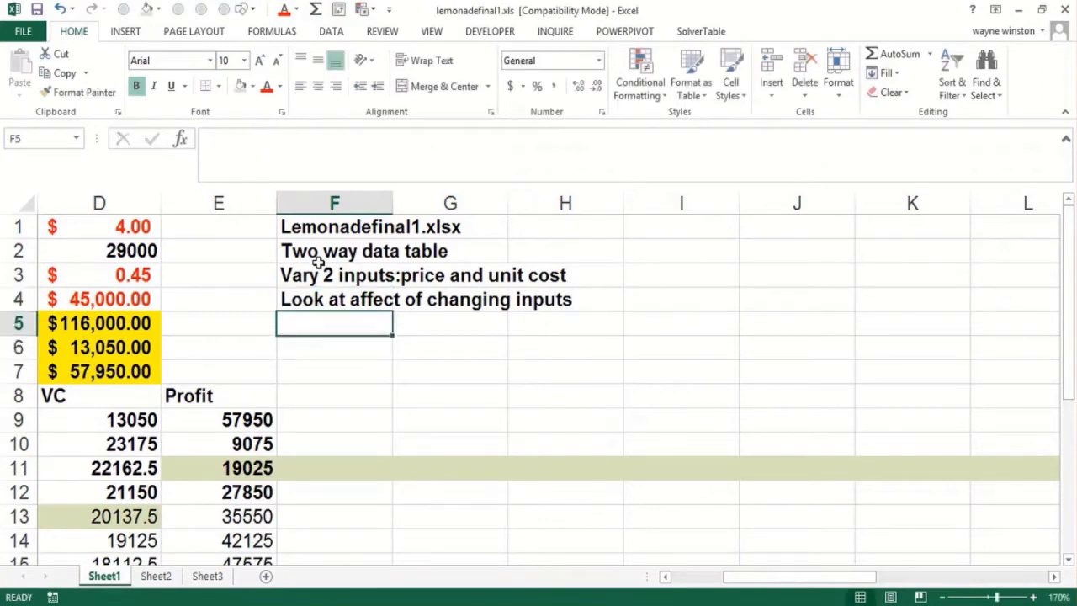
text(on a singl)
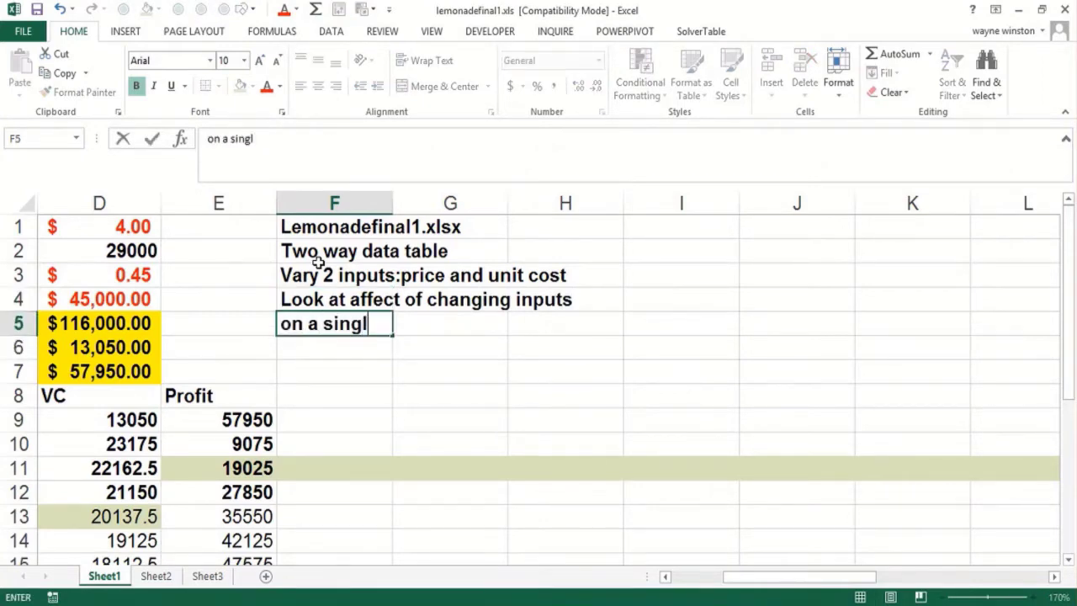
text(e output pr)
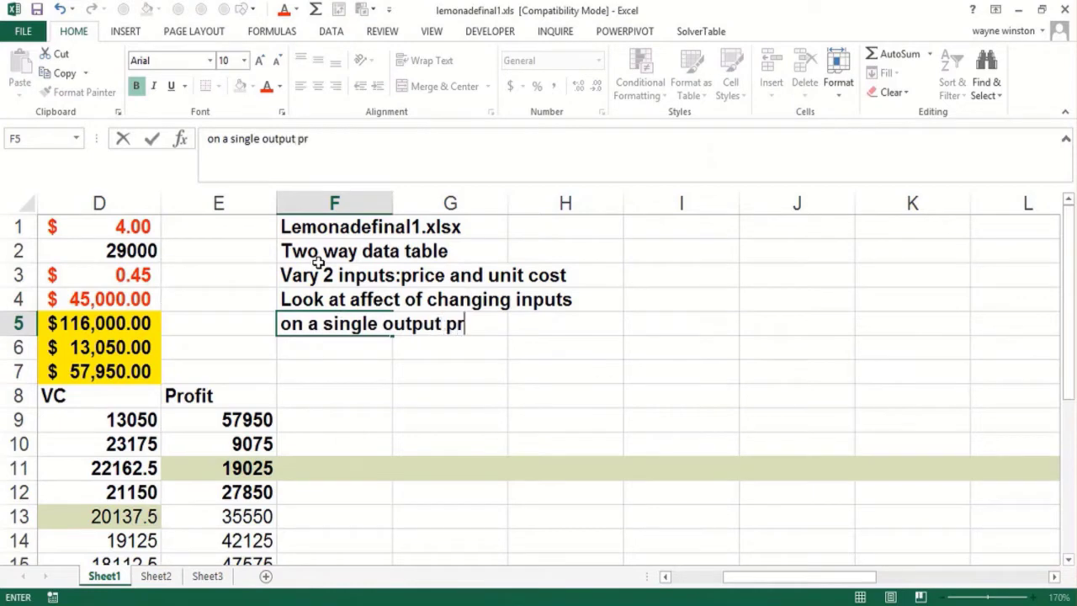
key(BackSpace)
key(BackSpace)
text(:profit)
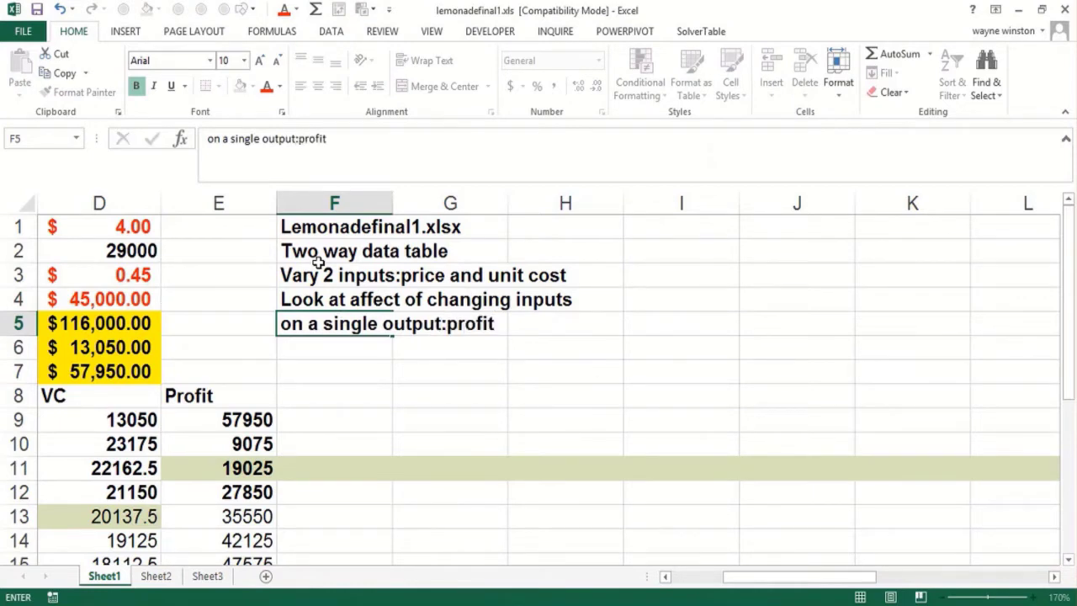
key(Return)
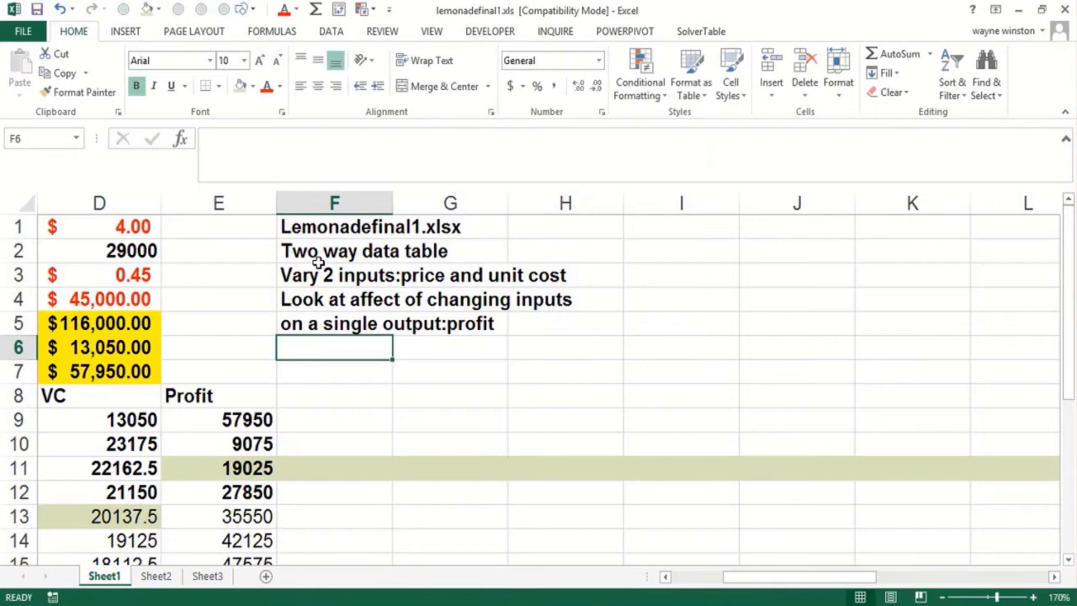
text(List)
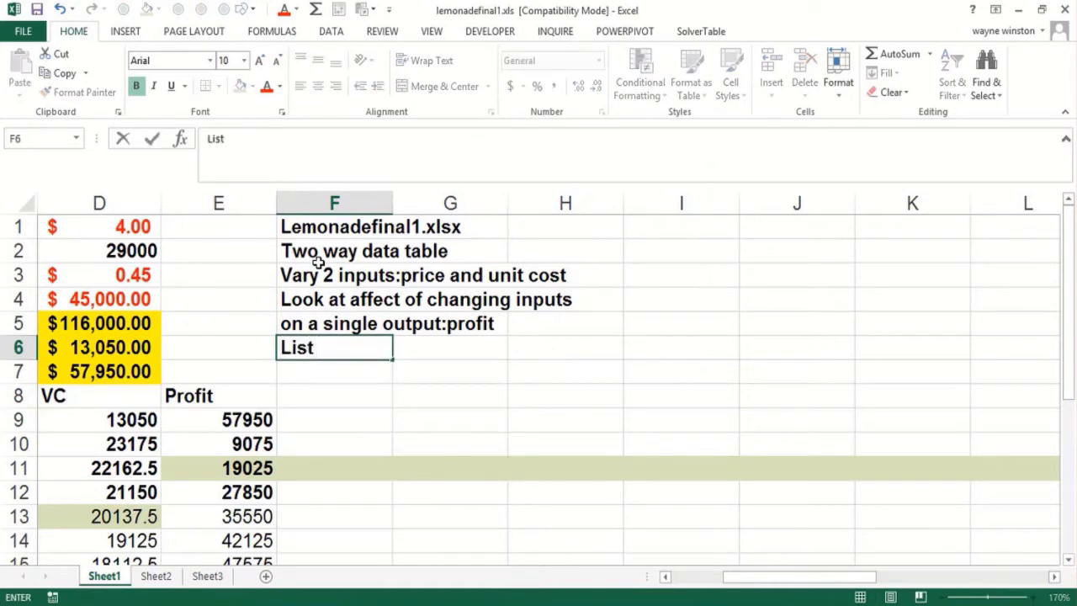
text( values of o)
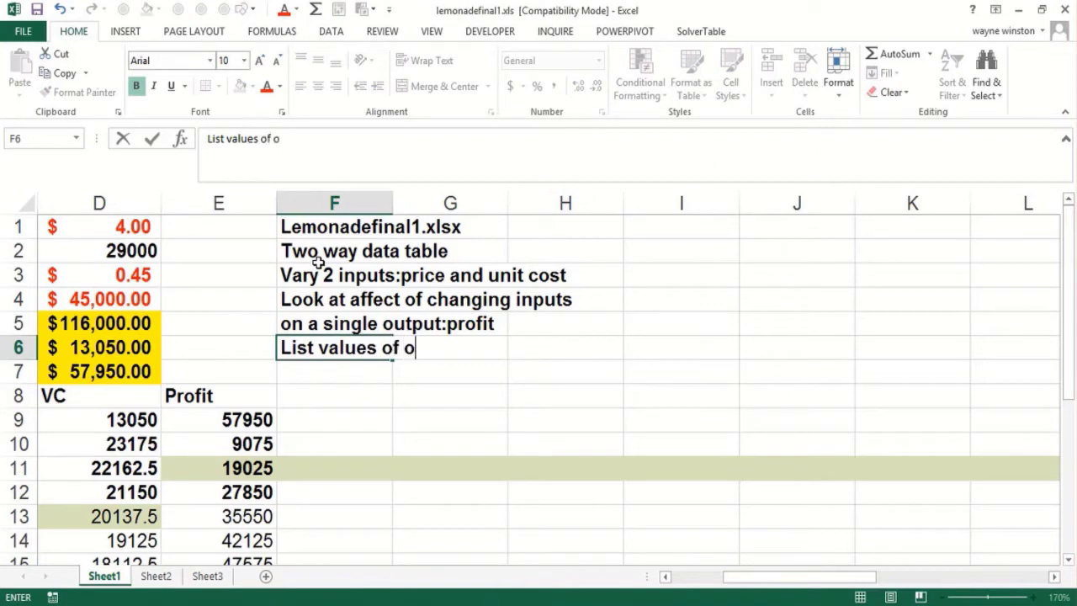
text(ne input going )
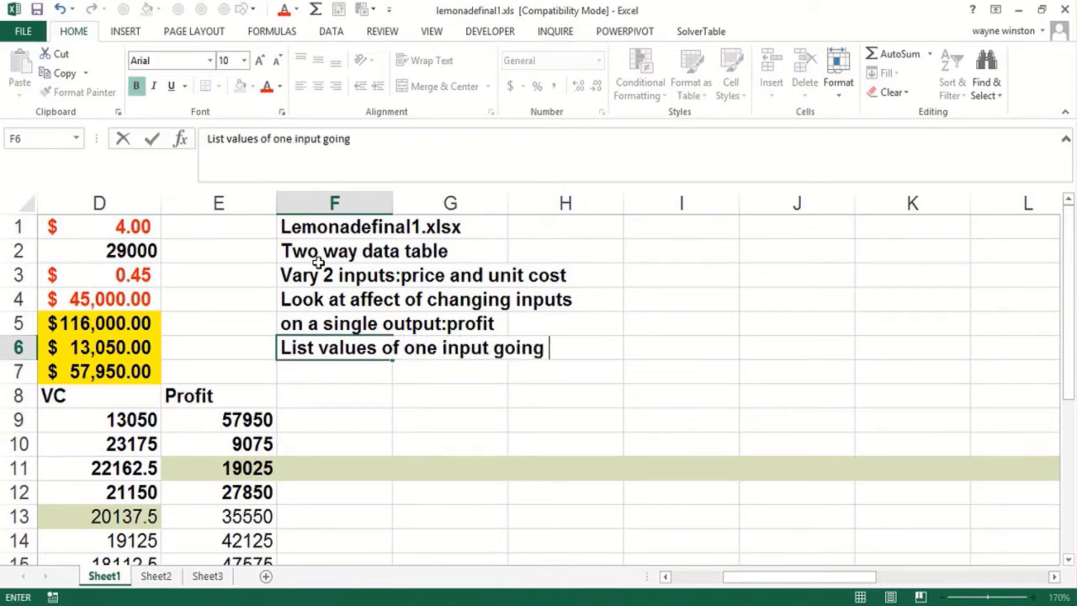
text(down colo)
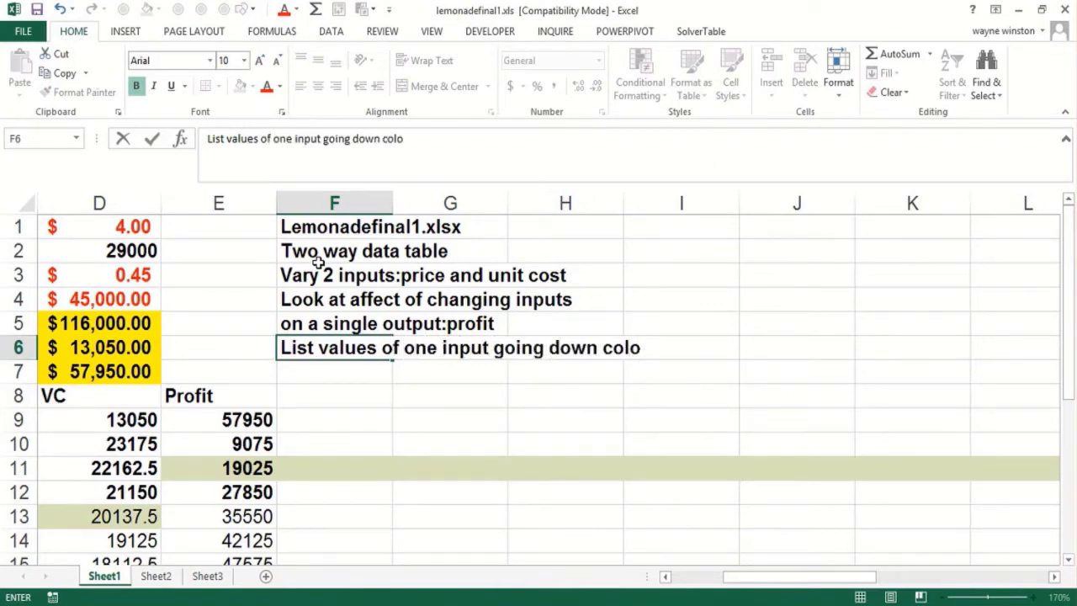
key(BackSpace)
text(umn)
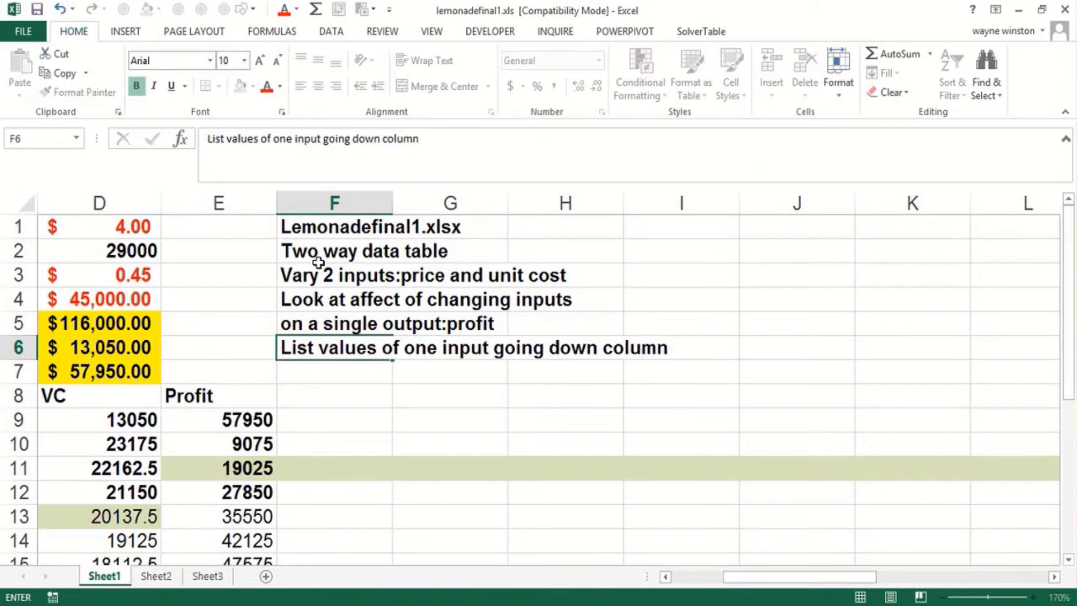
key(Return)
Add notes on the other input across the top row, output formula in corner, and selecting input cells
text(List val)
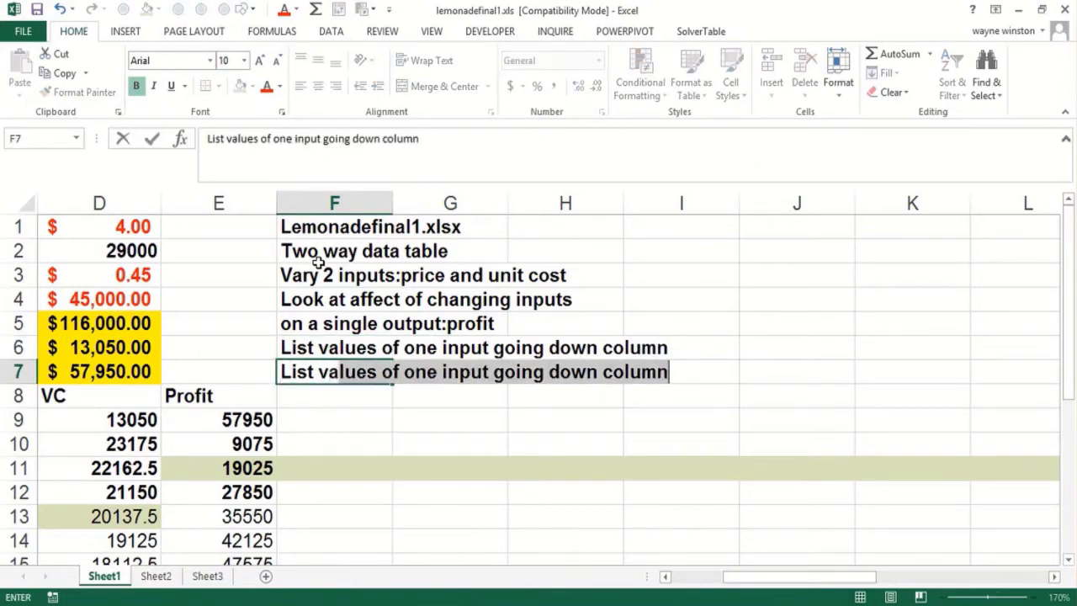
text(;)
text(lues)
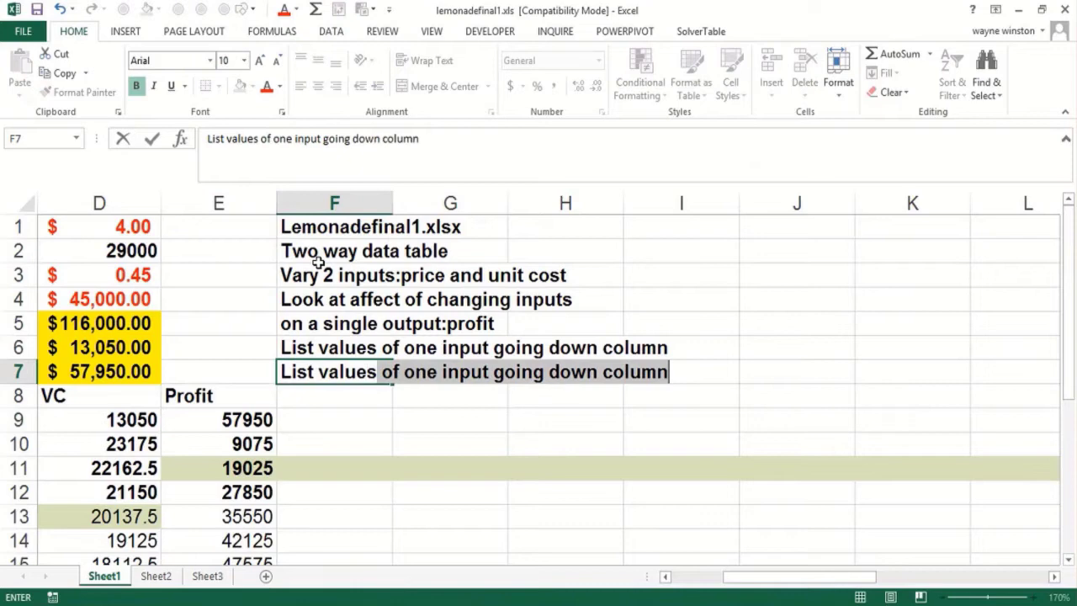
text( of othe)
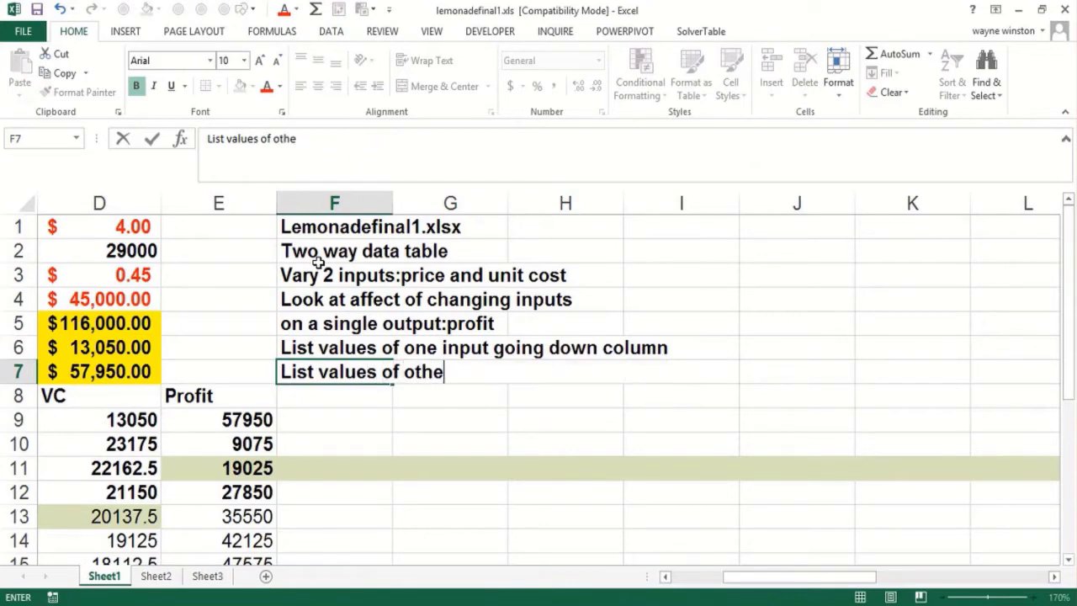
text(r input )
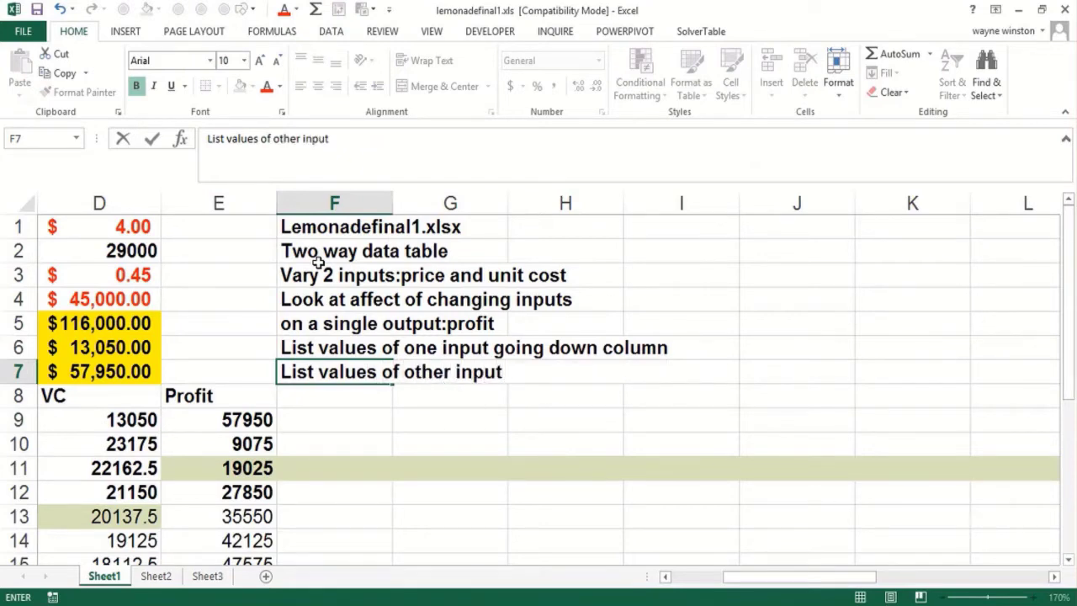
text(going acr)
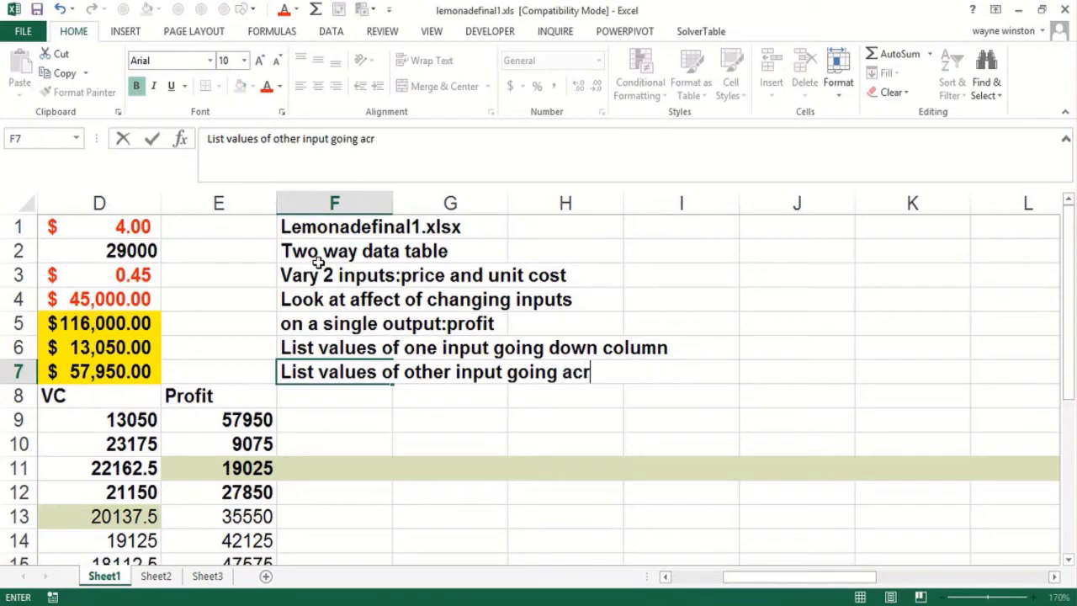
text(oss top )
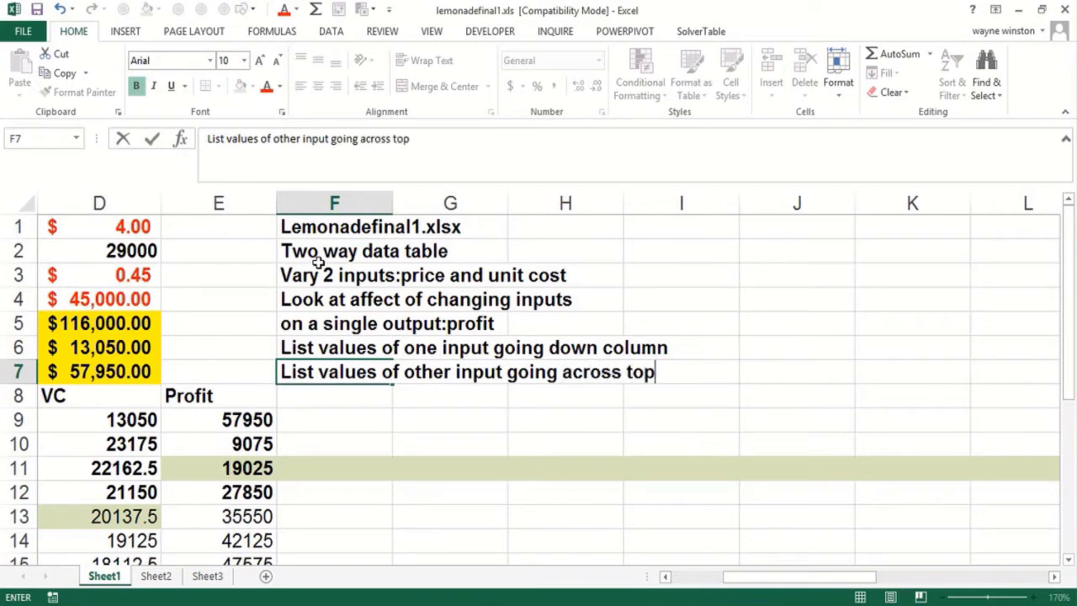
text(row)
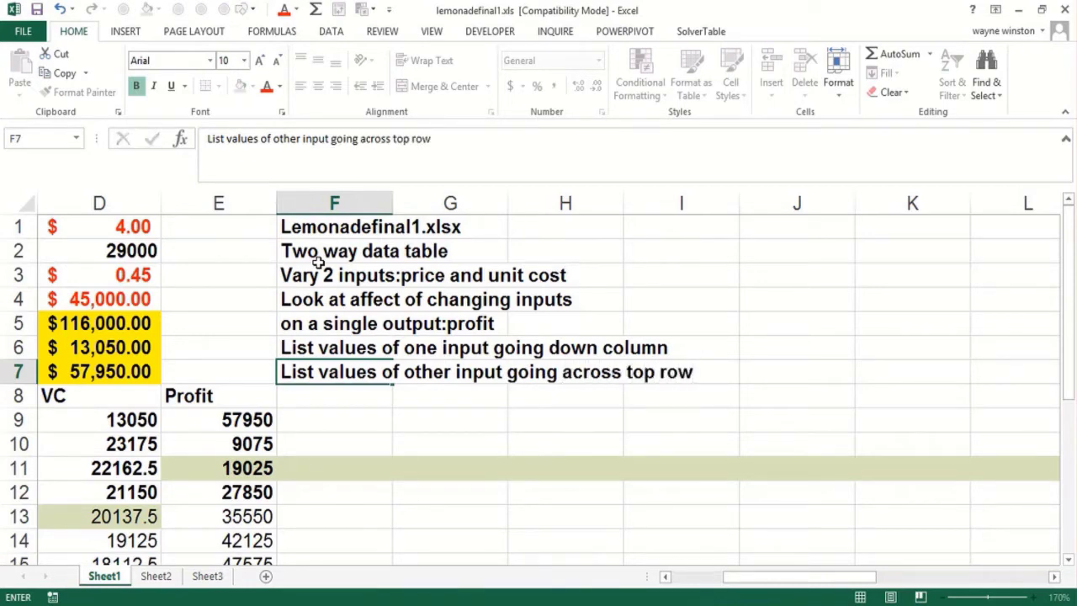
key(Return)
text(Put o)
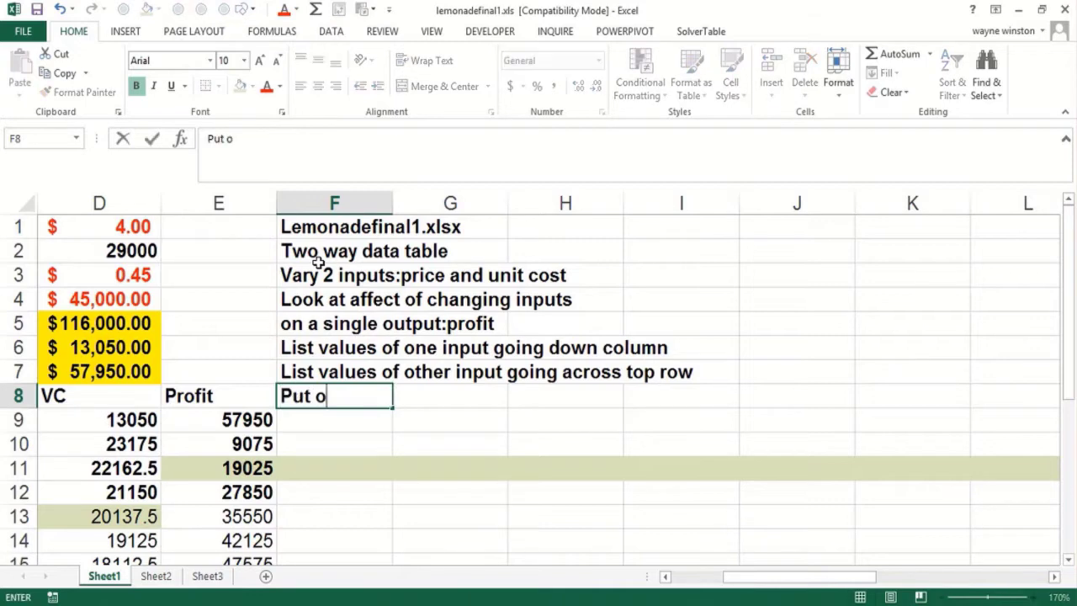
text(utput f)
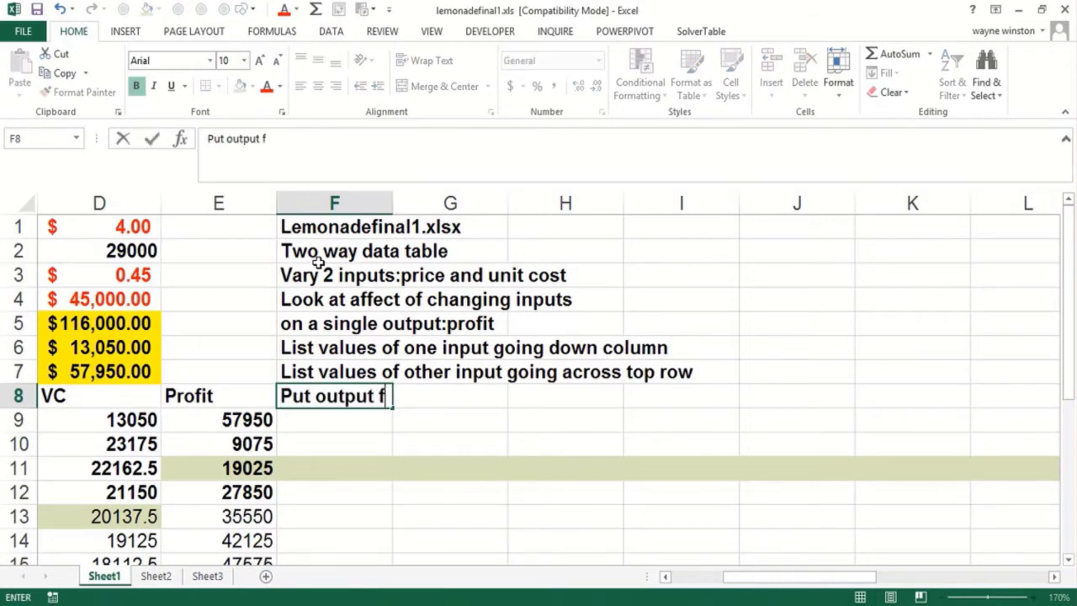
text(ormula )
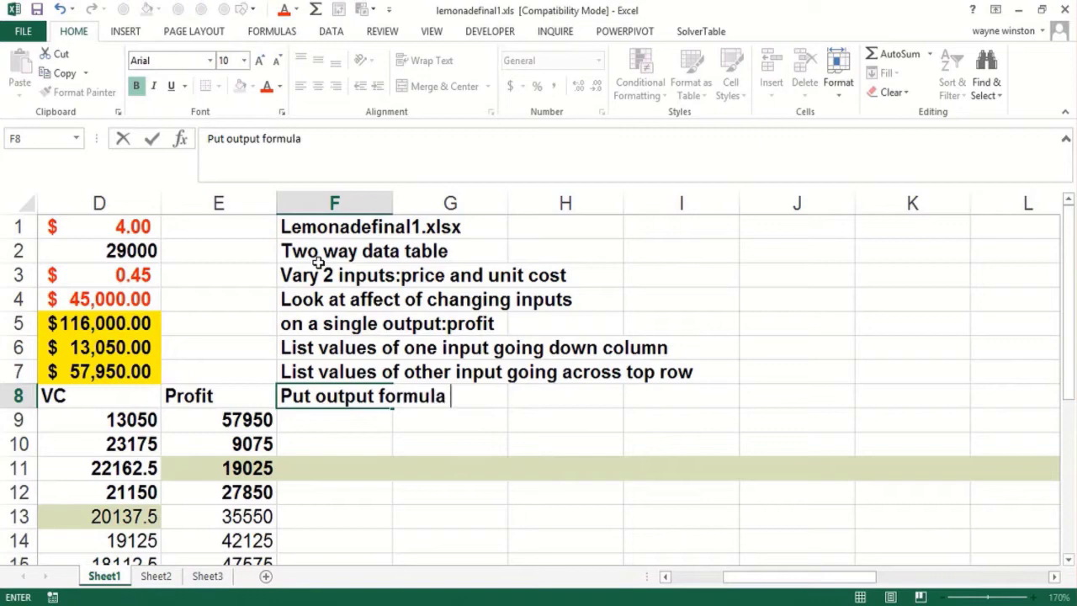
text(in upper )
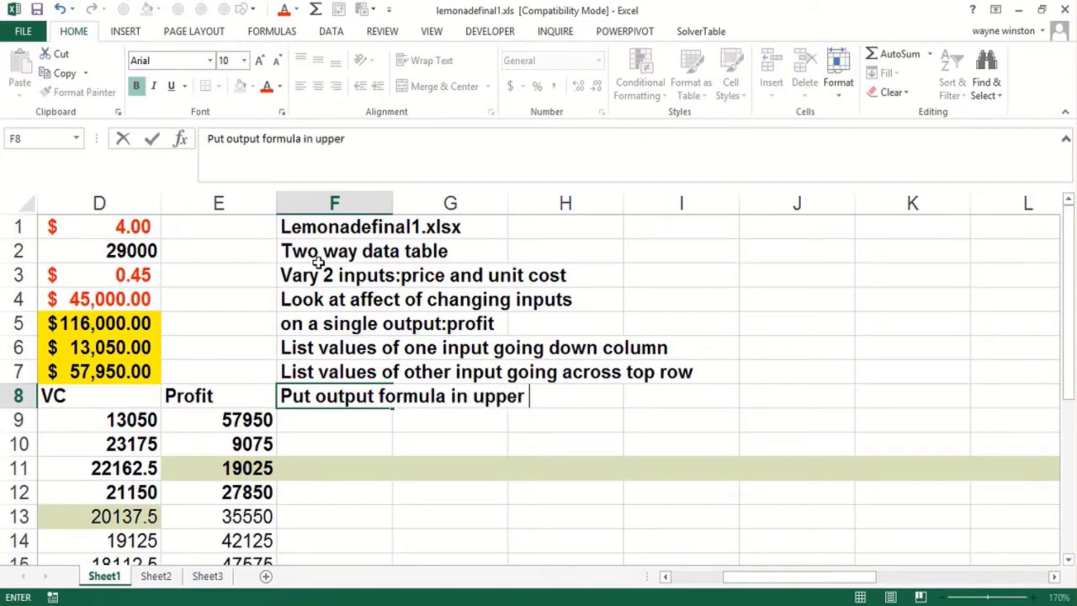
text(left han)
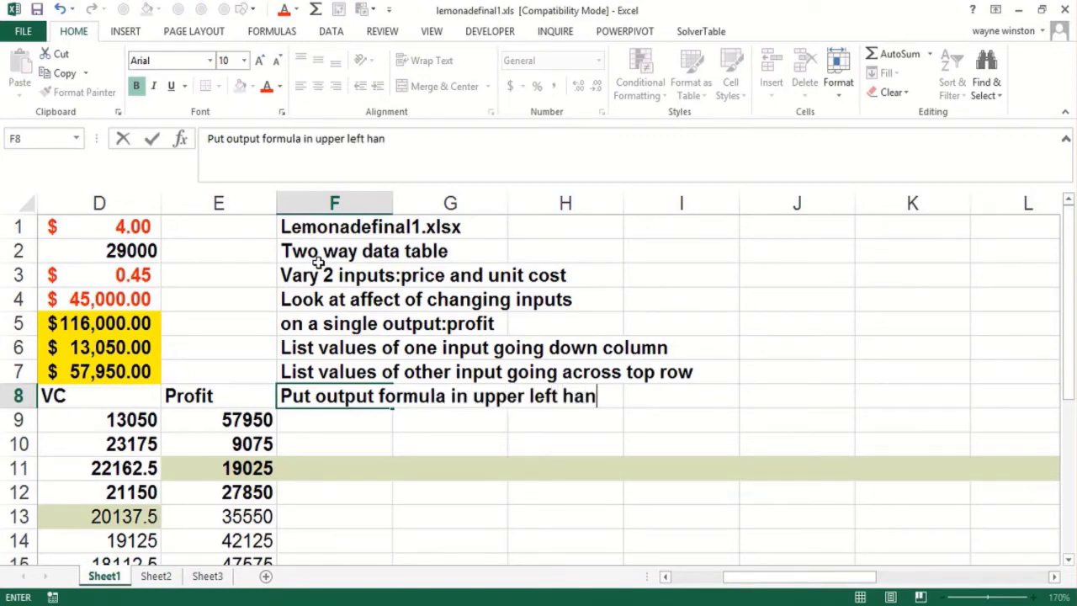
text(d coner)
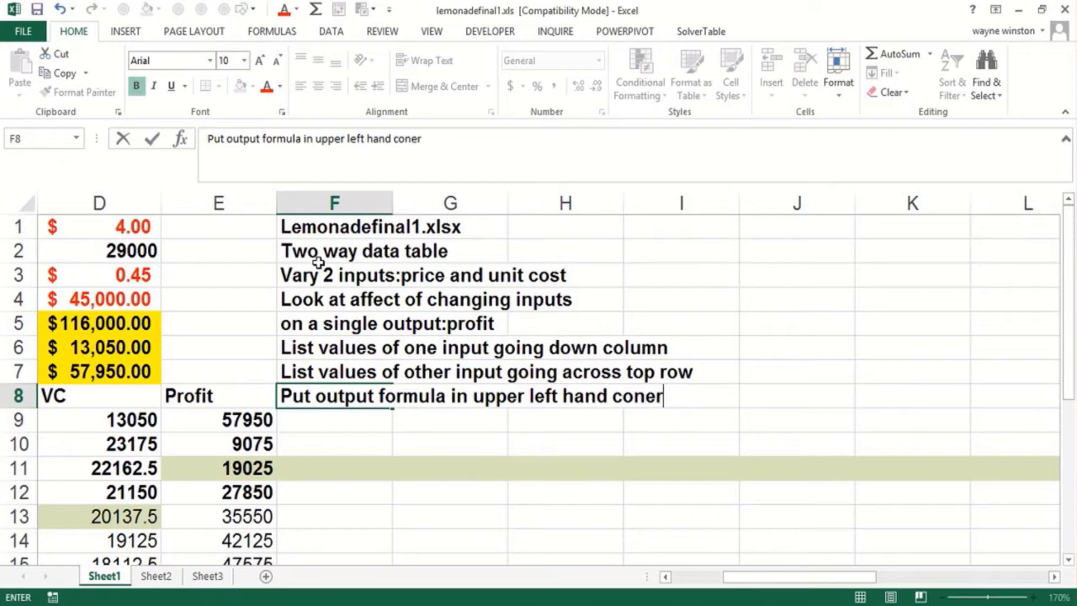
key(BackSpace)
key(BackSpace)
key(BackSpace)
text(rner)
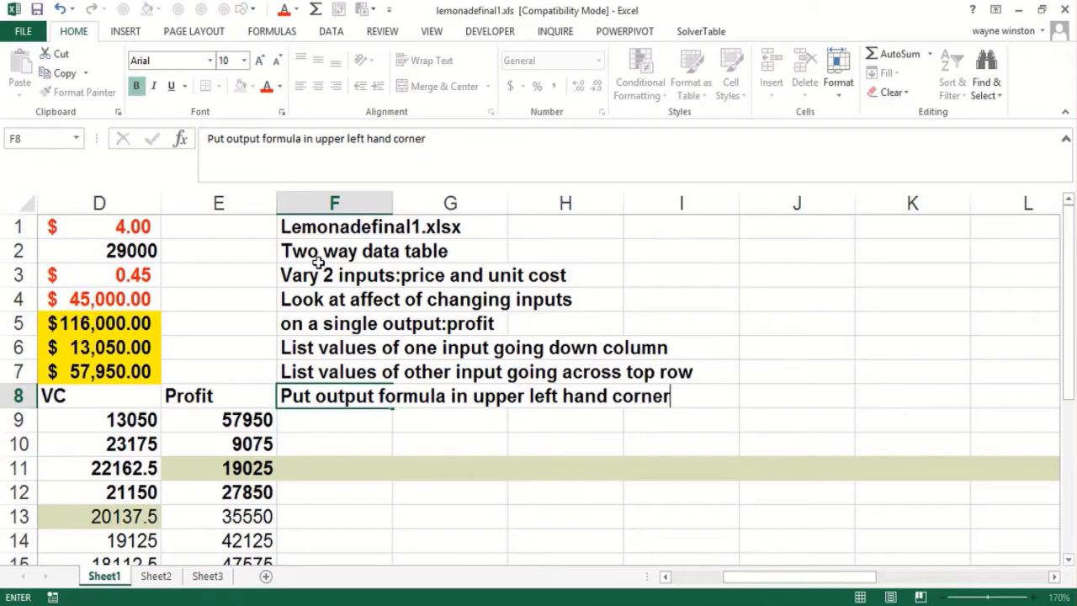
key(Return)
text(Sele)
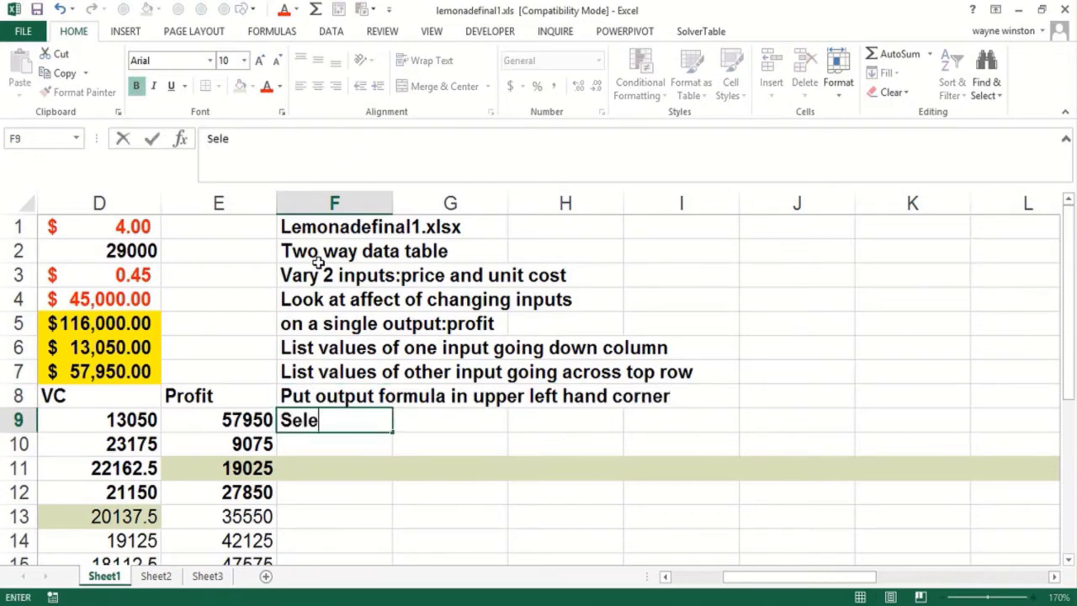
text(ct tab)
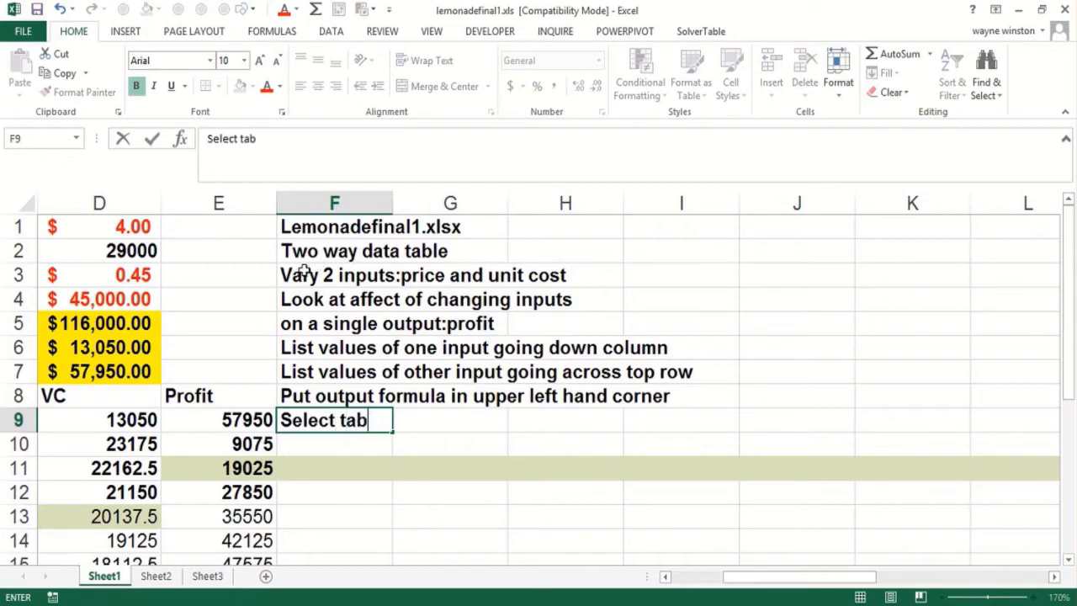
text(le range )
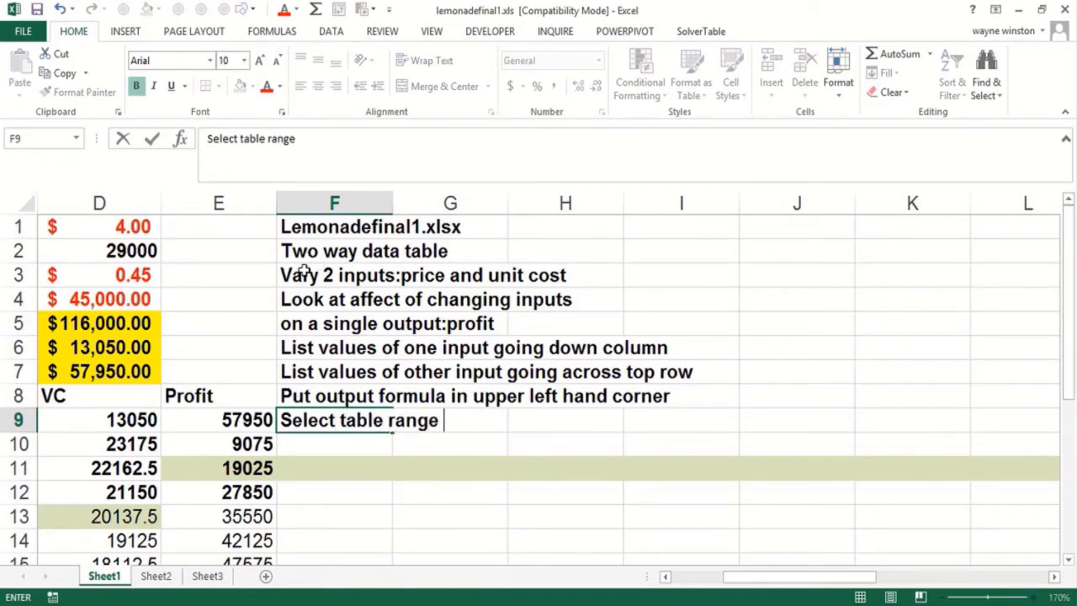
text(and choose ap)
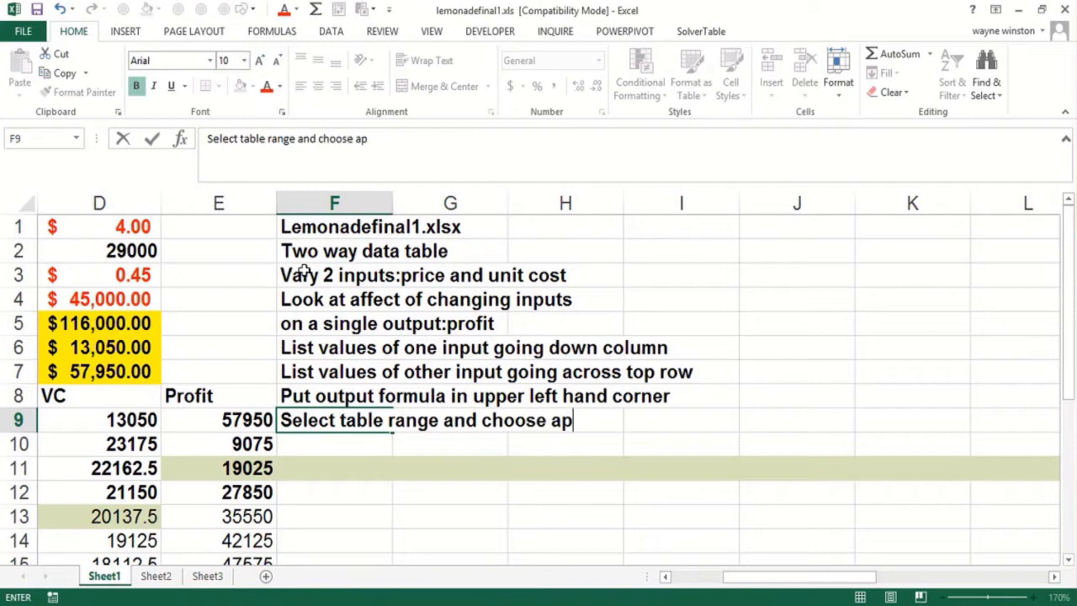
text(propria)
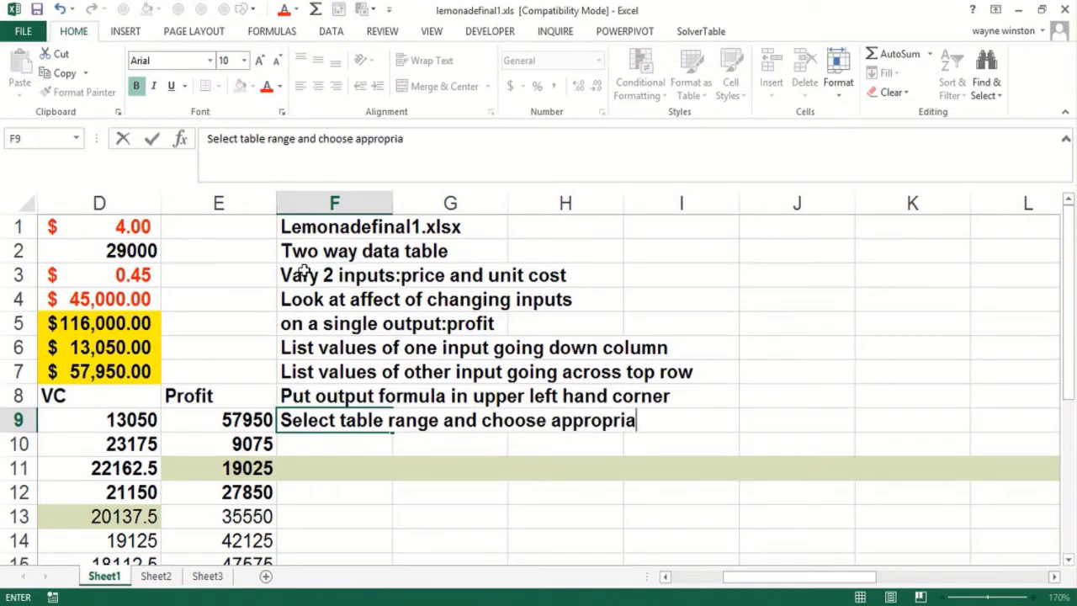
text(te row and c)
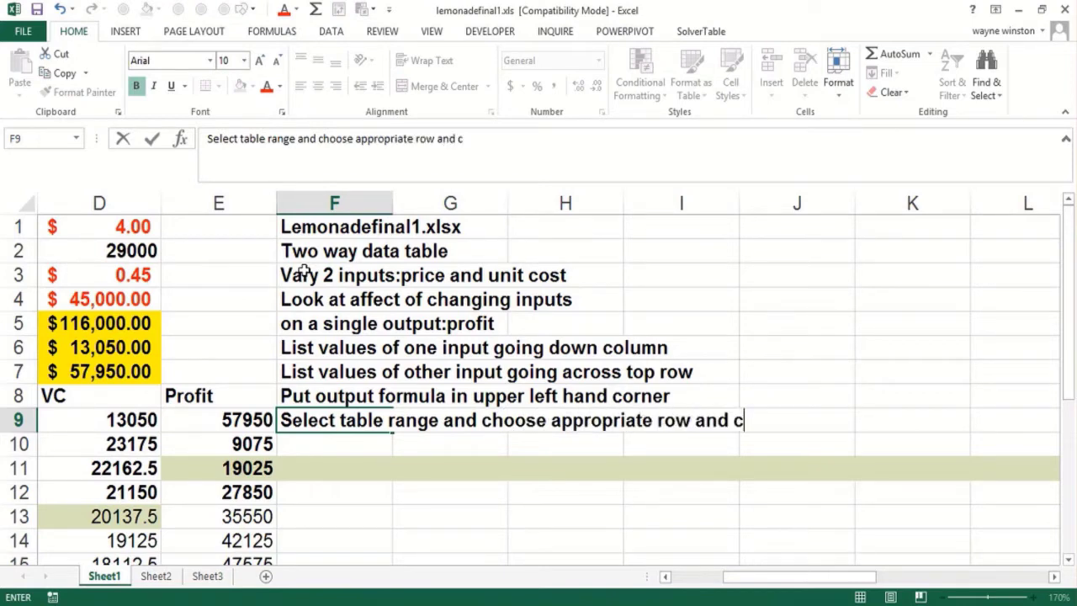
text(olumn in)
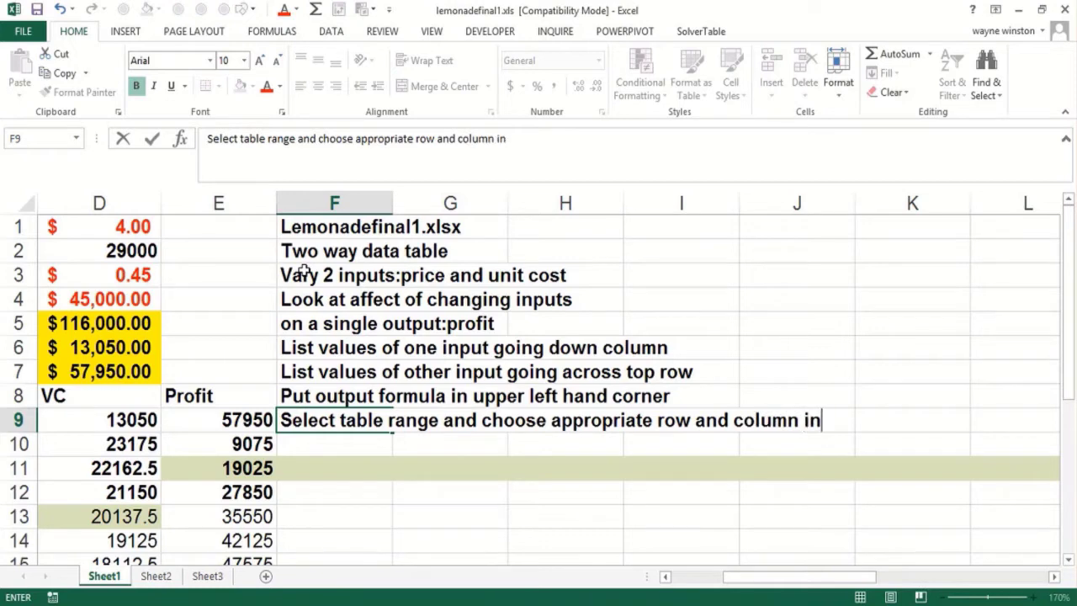
text(put cell)
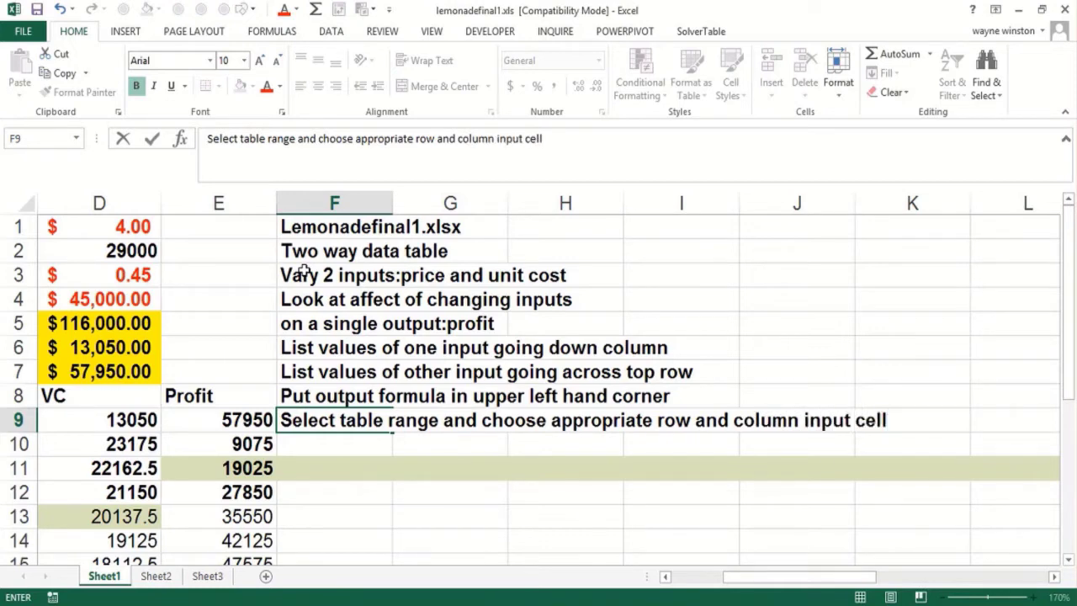
Commit the table-range note and enter the first price 1.5 in G13, correcting a mistyped 1,5
key(Left)
key(Left)
key(Down)
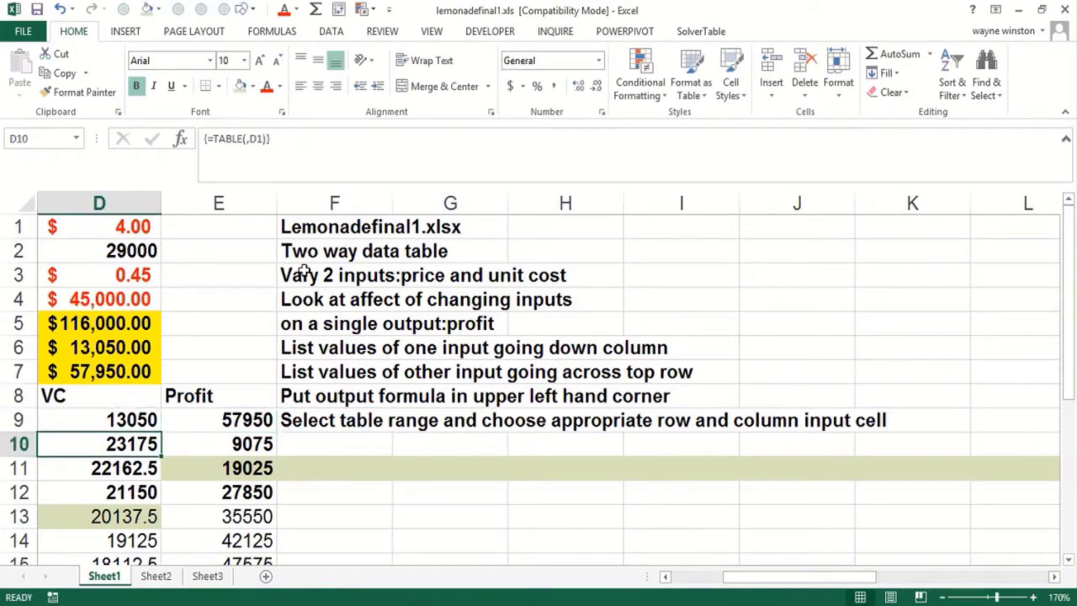
key(Left)
key(Left)
key(Left)
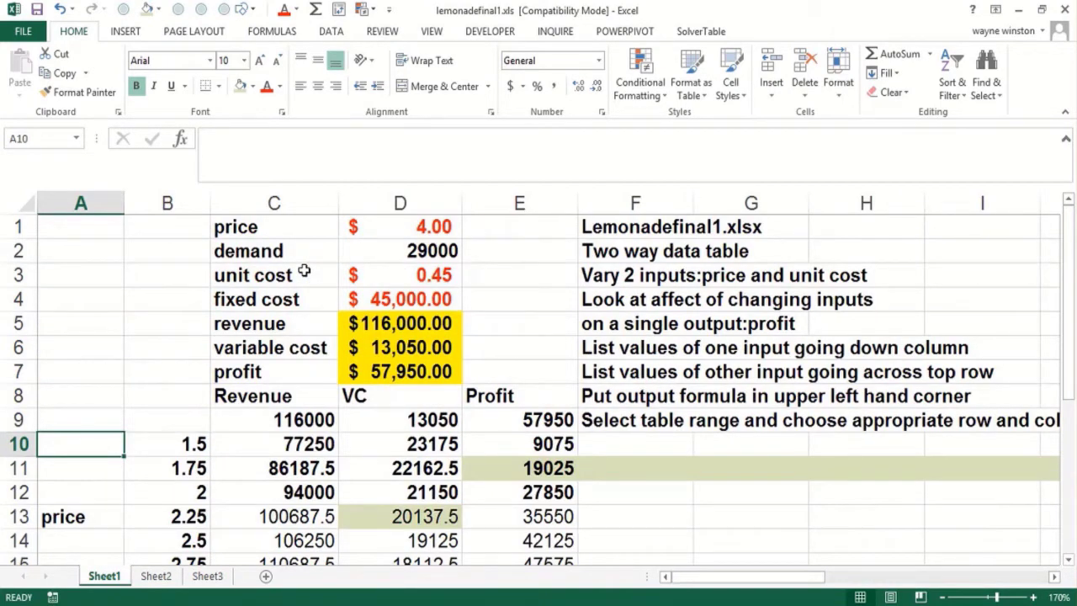
key(Down)
key(Right)
key(Right)
key(Right)
key(Right)
key(Right)
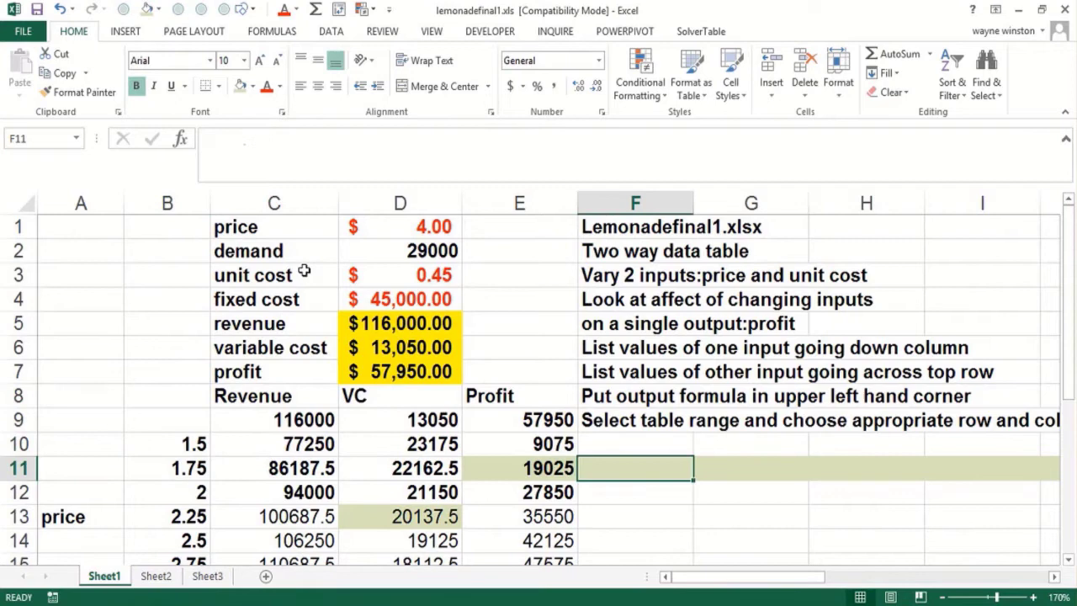
key(Down)
key(Down)
key(Right)
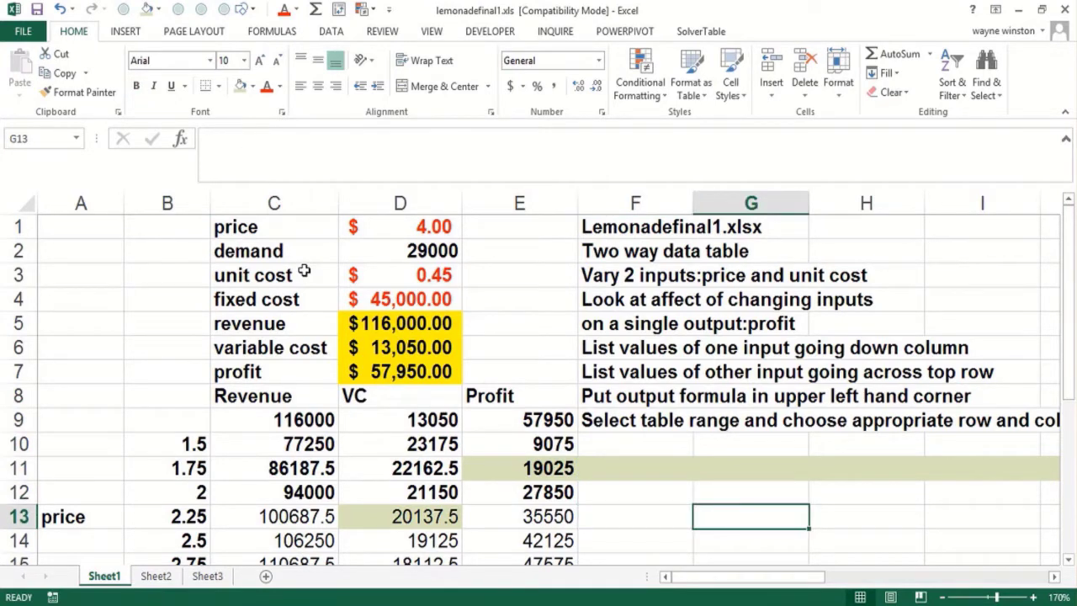
text(1,5)
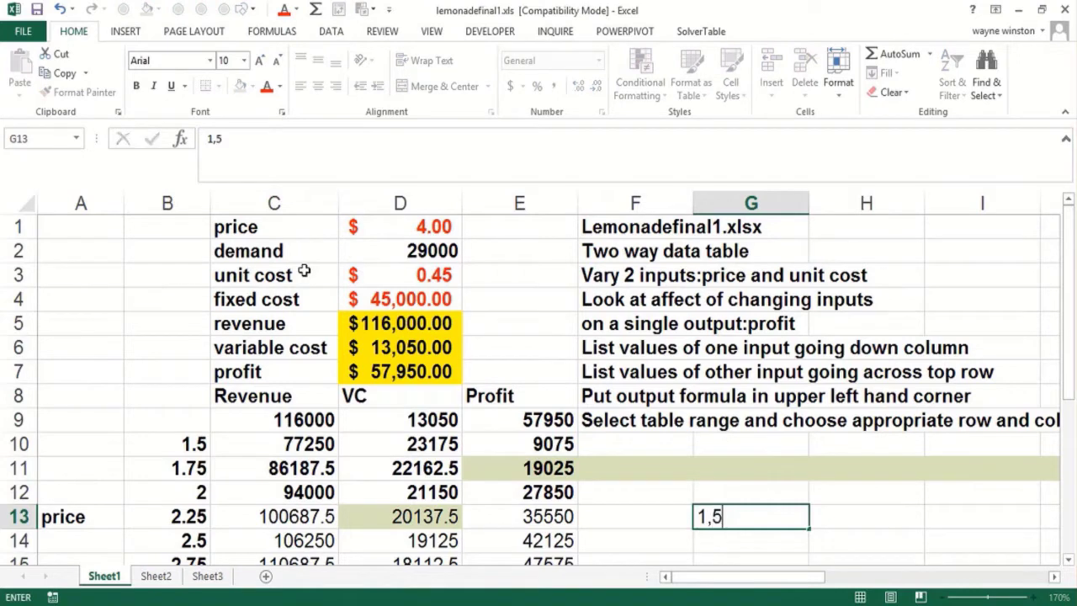
key(Return)
key(Up)
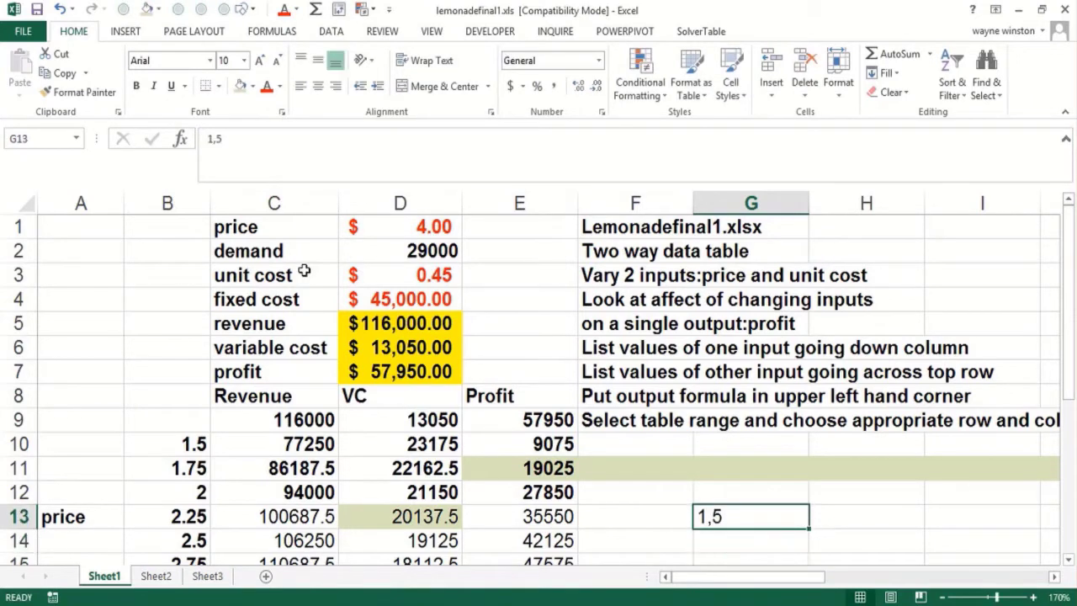
text(1.5)
key(Return)
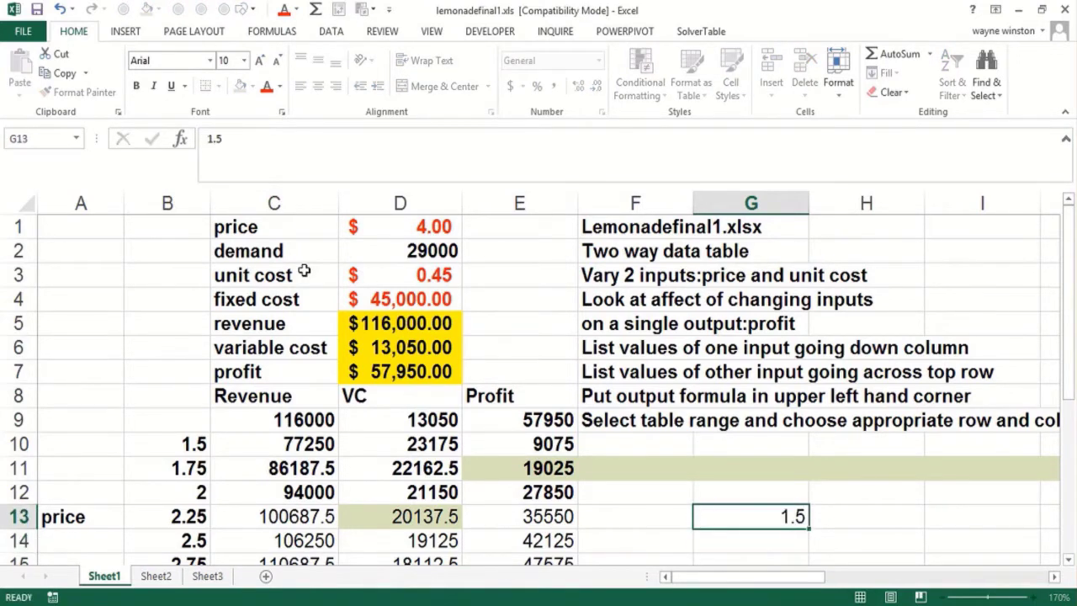
Enter 1.75 in G14 and extend the price series down to 5 in G27
text(1.75)
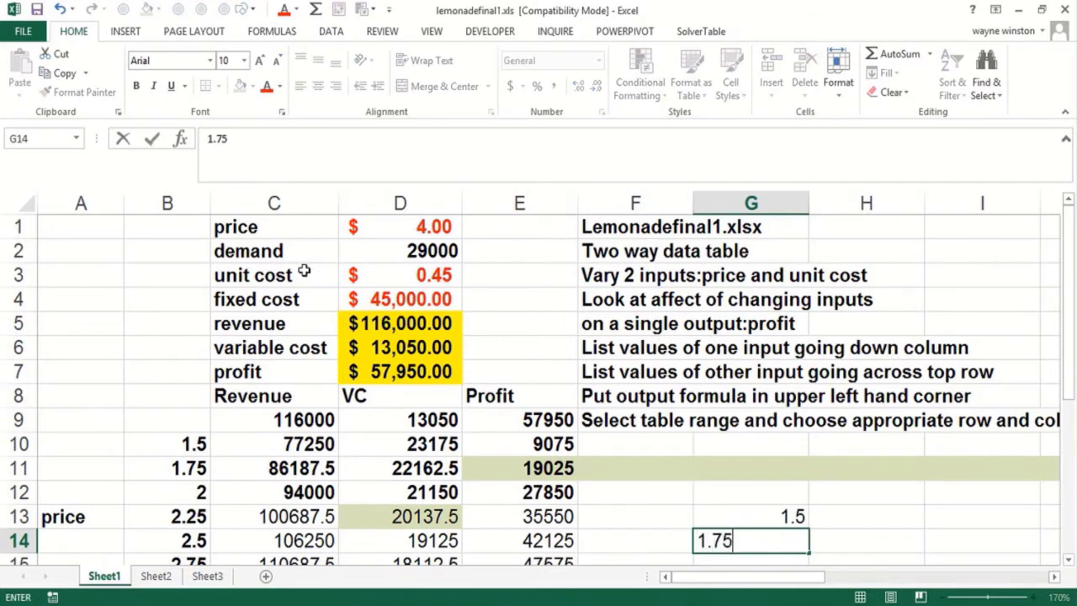
key(Return)
mouse_move(720, 495)
mouse_down()
mouse_move(732, 512)
mouse_move(774, 514)
mouse_move(804, 557)
mouse_move(783, 521)
mouse_move(779, 570)
mouse_move(786, 510)
mouse_move(737, 489)
mouse_up()
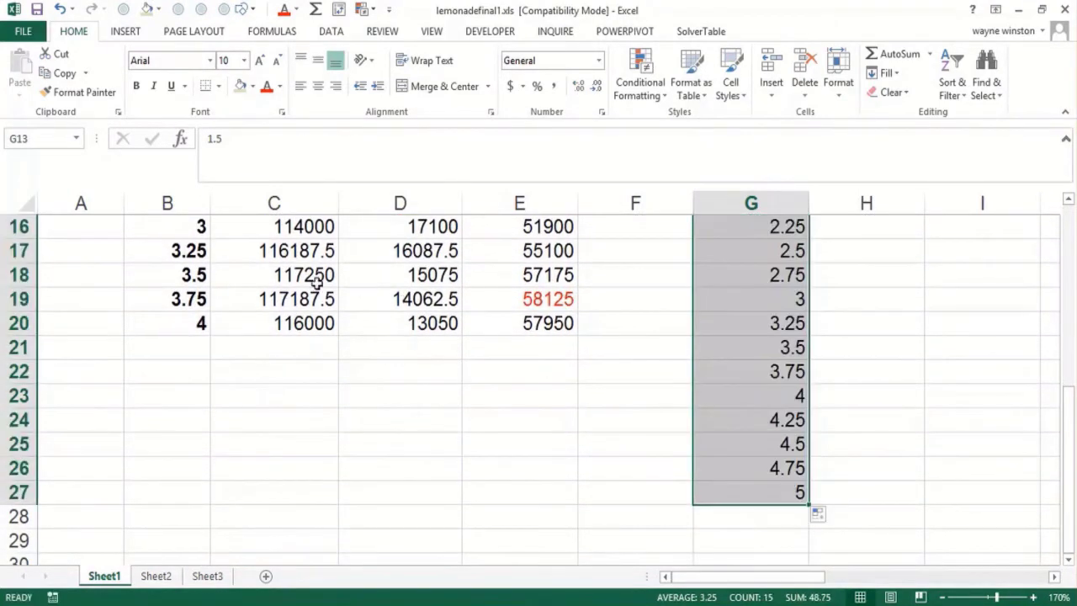
click(16, 202)
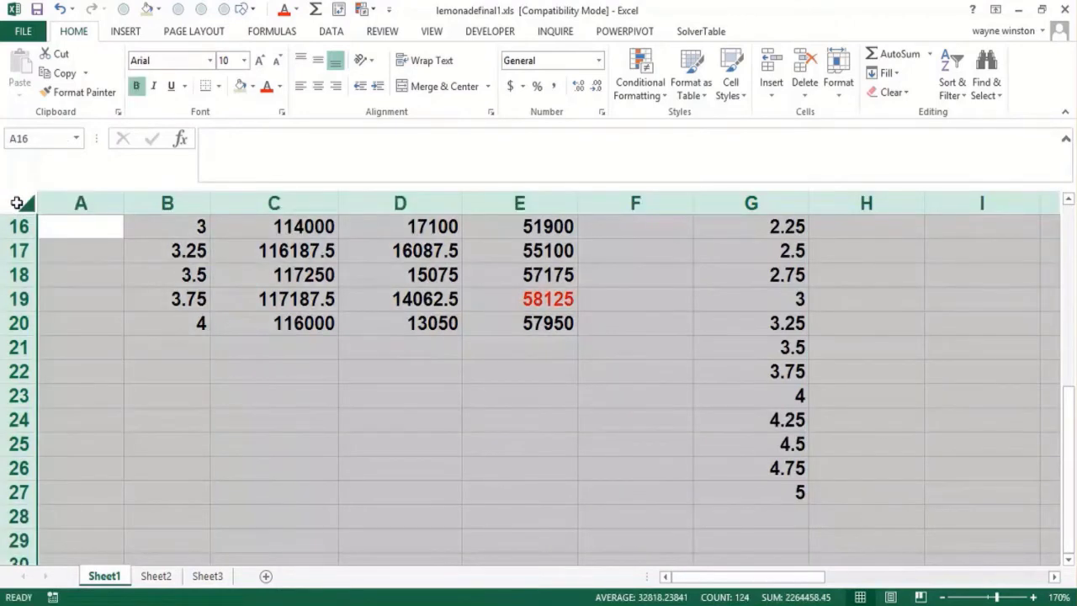
click(281, 275)
Label the price list 'prices' in column F
scroll(273, 278, up, 5)
click(274, 287)
key(Down)
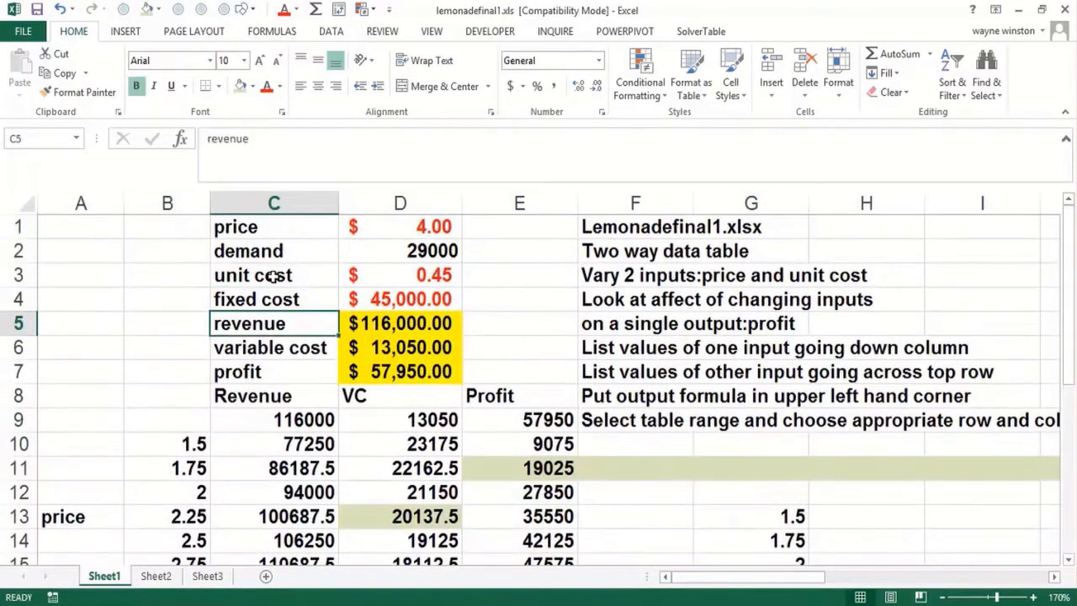
key(Up)
key(Down)
key(Down)
key(Down)
key(Down)
key(Down)
key(Down)
key(Down)
key(Down)
key(Down)
key(Down)
key(Down)
key(Right)
key(Right)
key(Right)
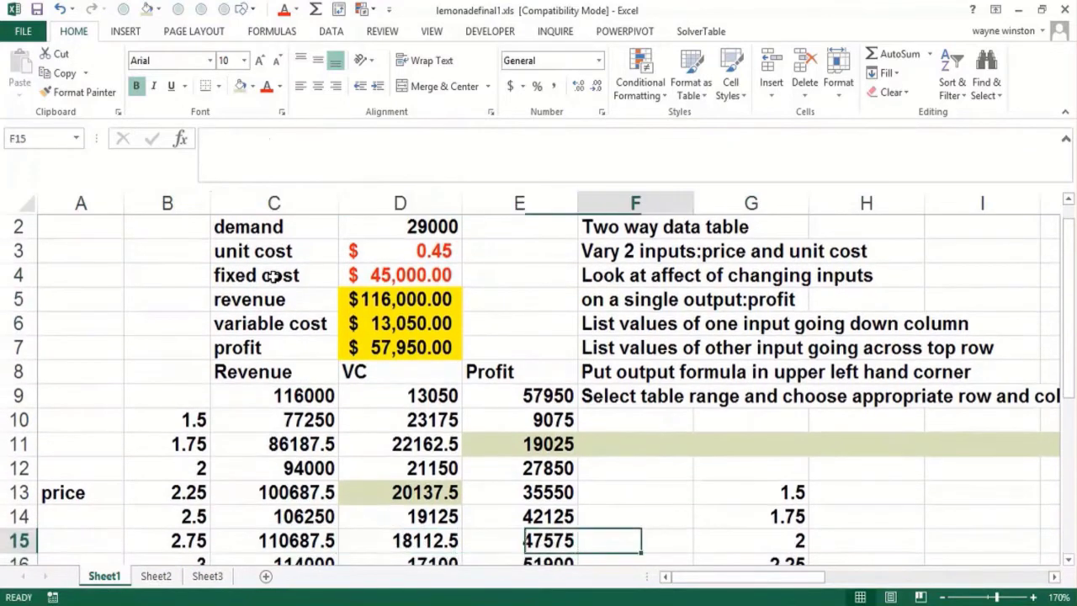
key(Right)
key(Left)
text(prices)
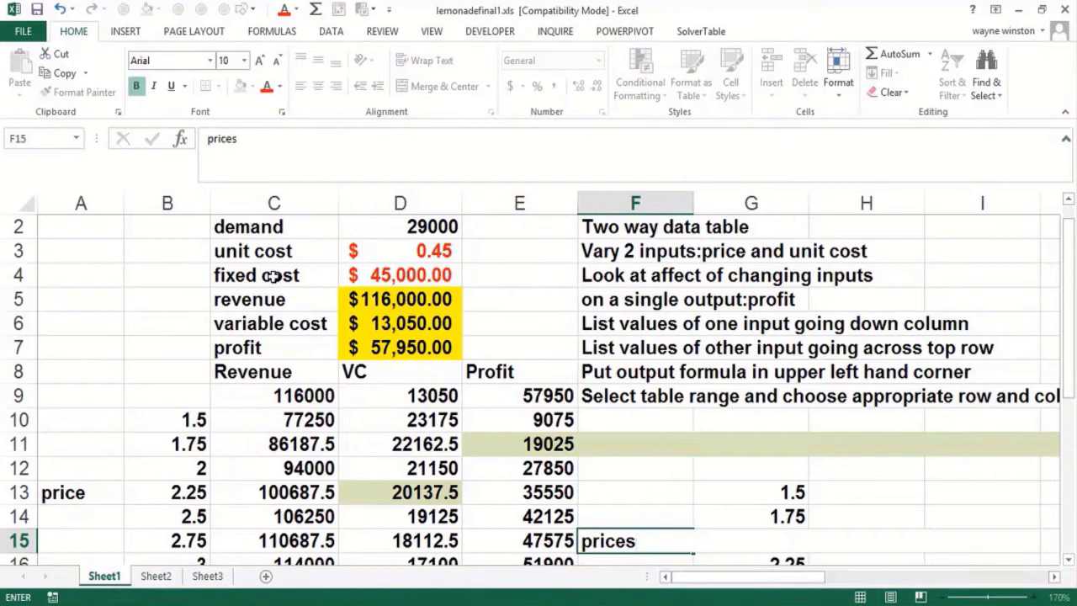
key(Right)
Enter unit costs 0.3 in H12 and 0.35 in I12, then select both
key(Up)
key(Up)
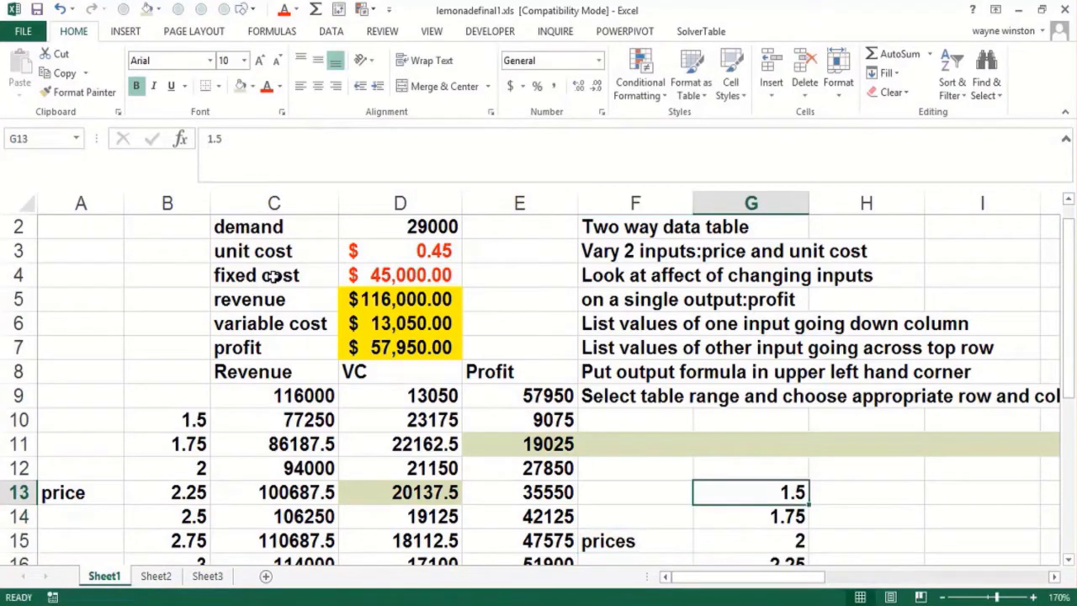
key(Up)
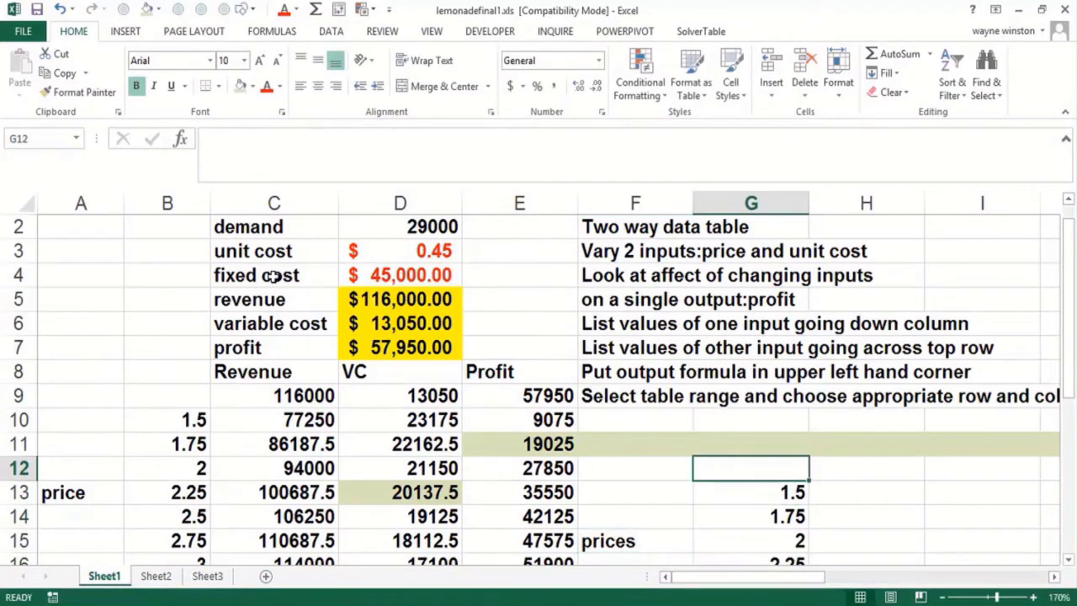
key(Right)
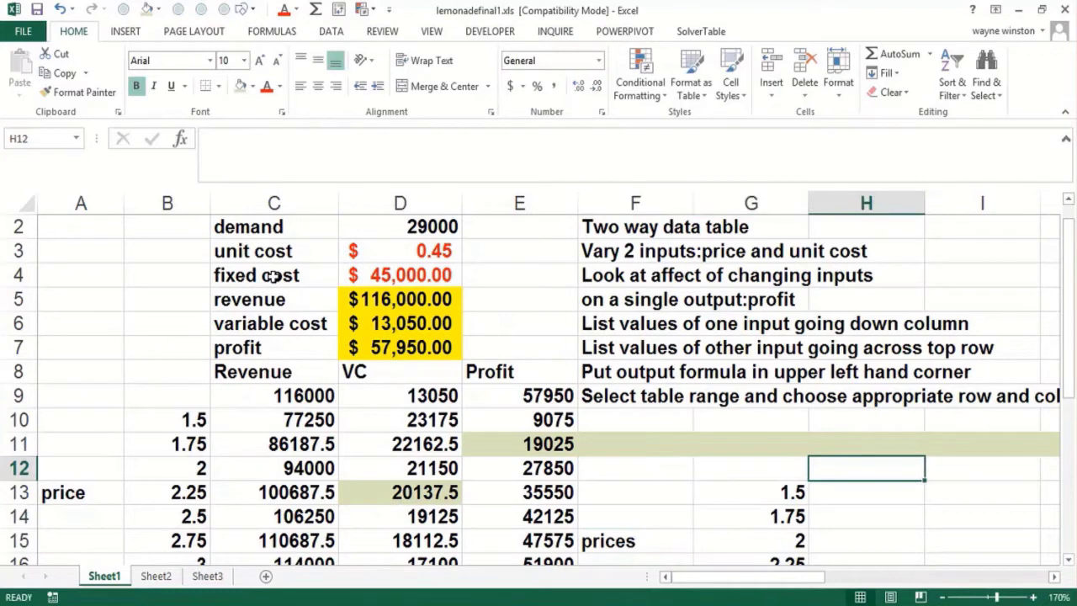
text(.3)
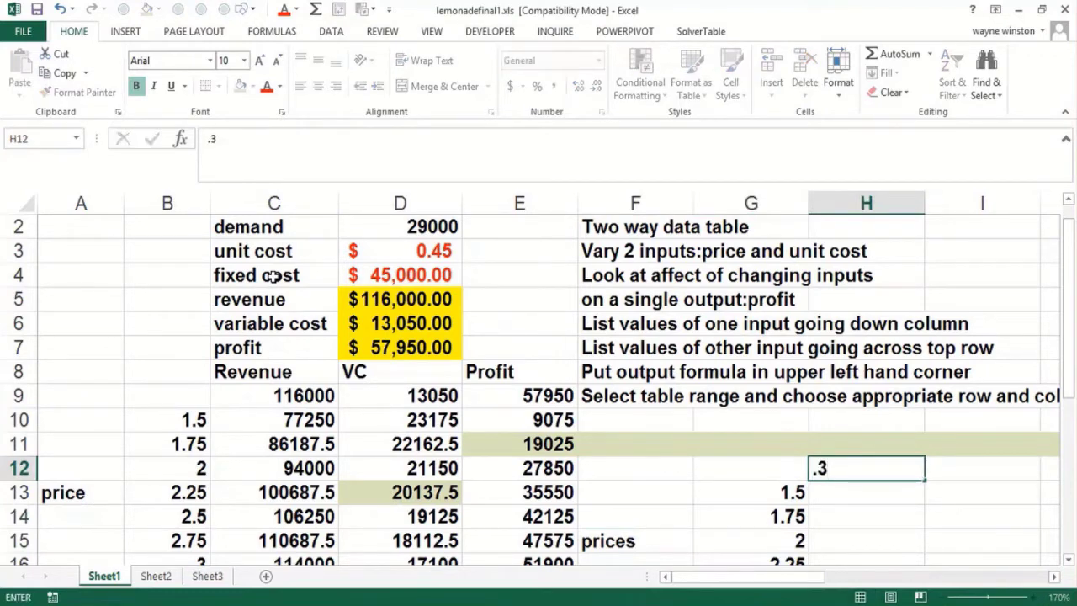
key(Tab)
text(.3)
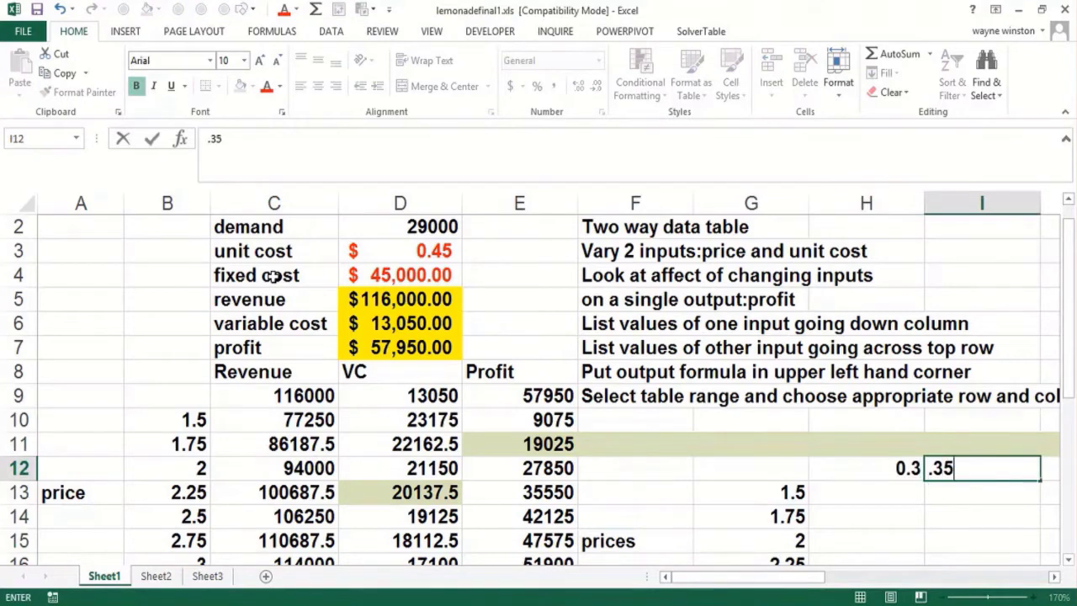
key(Tab)
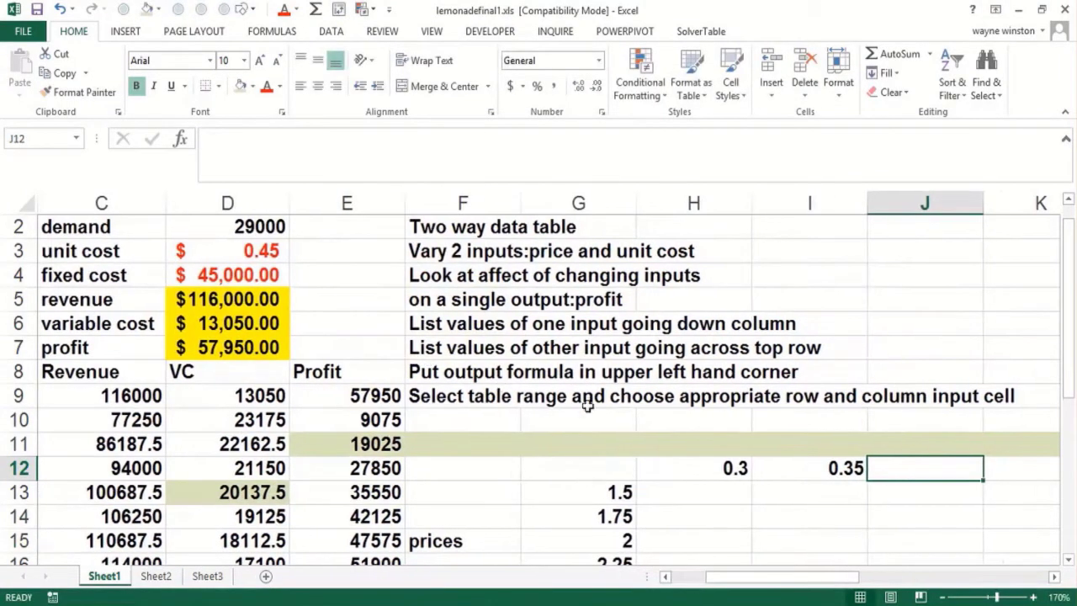
drag(712, 464, 237, 317)
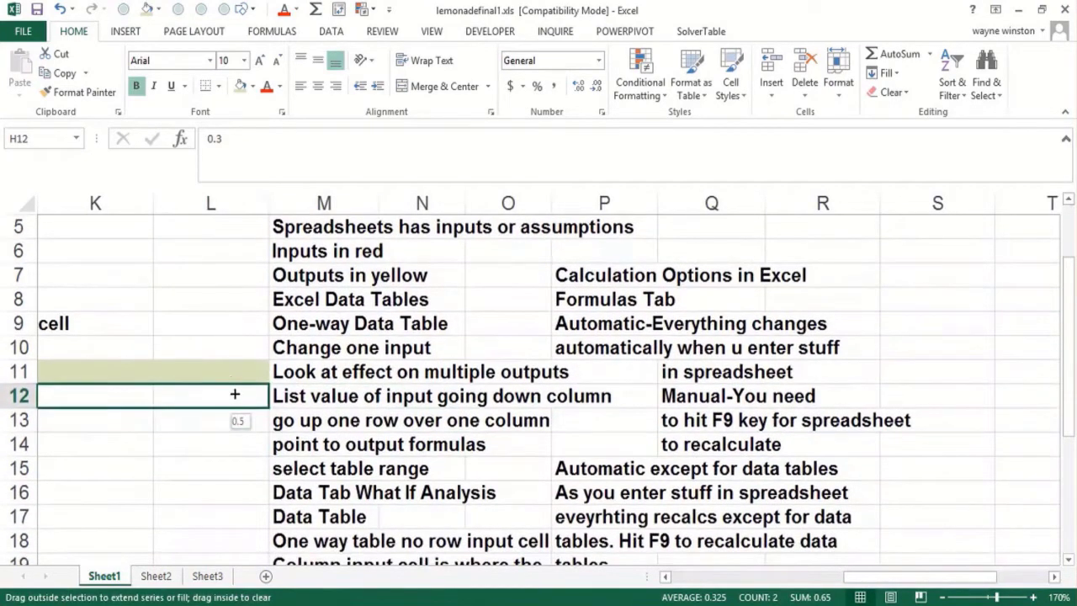
Extend unit costs to 0.5 in L12 and insert entire blank columns at M12:O12
drag(234, 395, 503, 397)
right_click(340, 402)
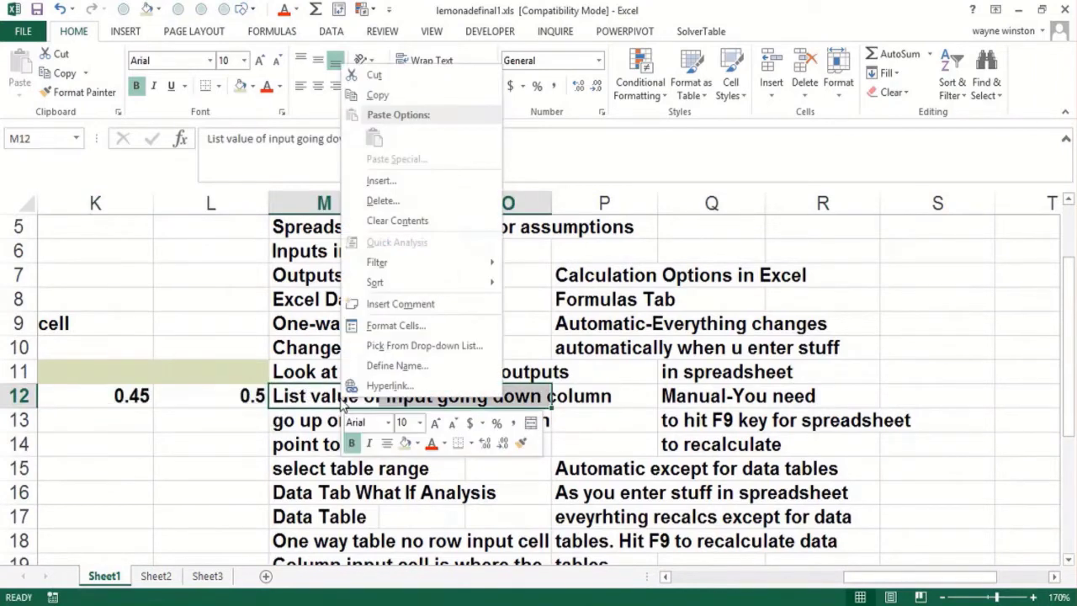
click(397, 183)
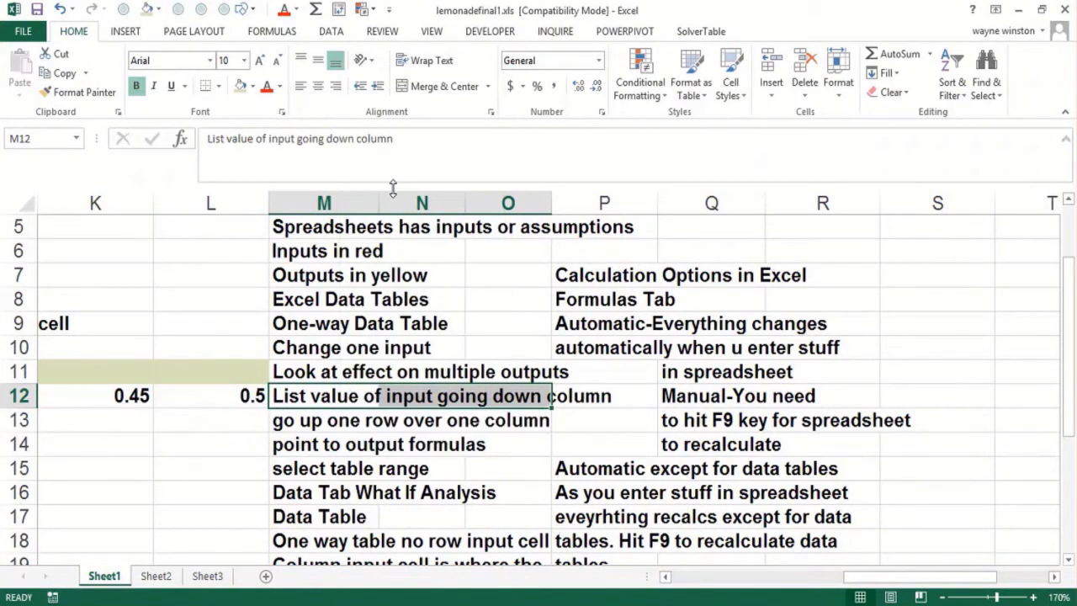
click(381, 198)
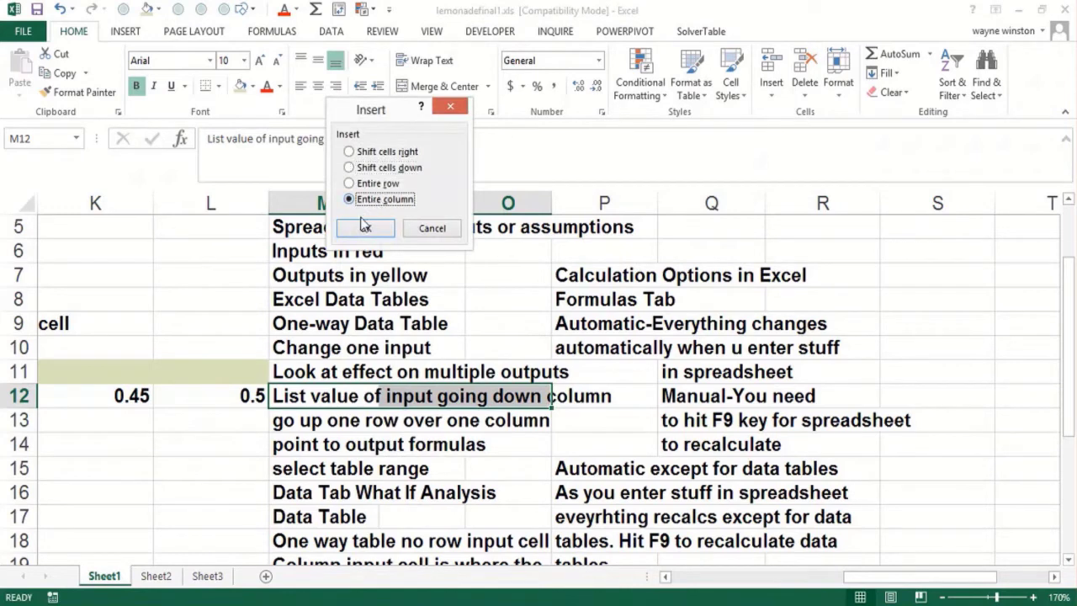
click(364, 228)
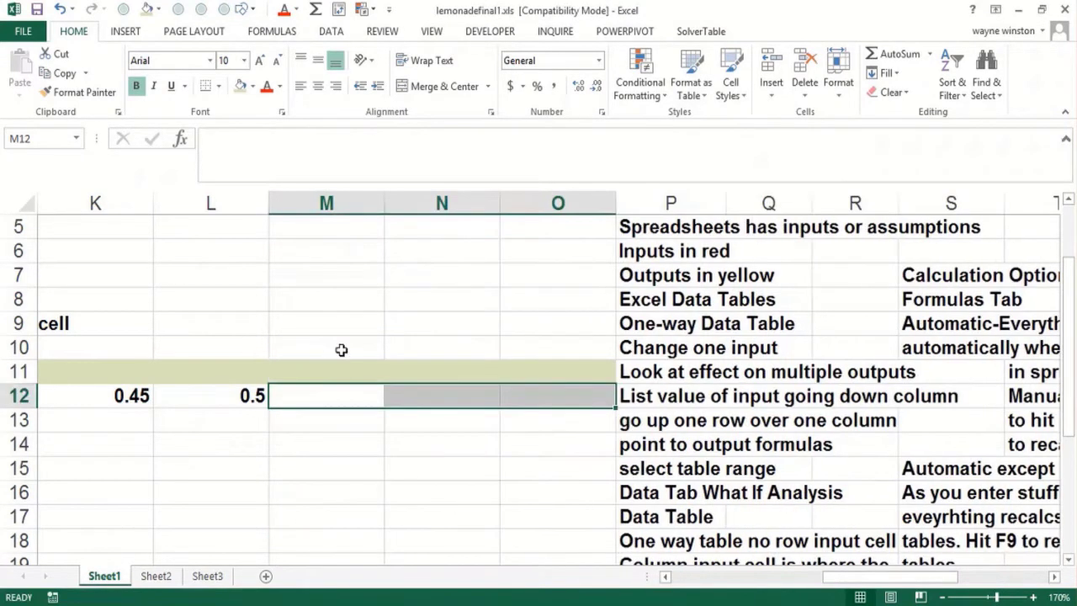
Enter unit costs 0.55 in M12 and 0.6 in N12
click(324, 400)
text(.55)
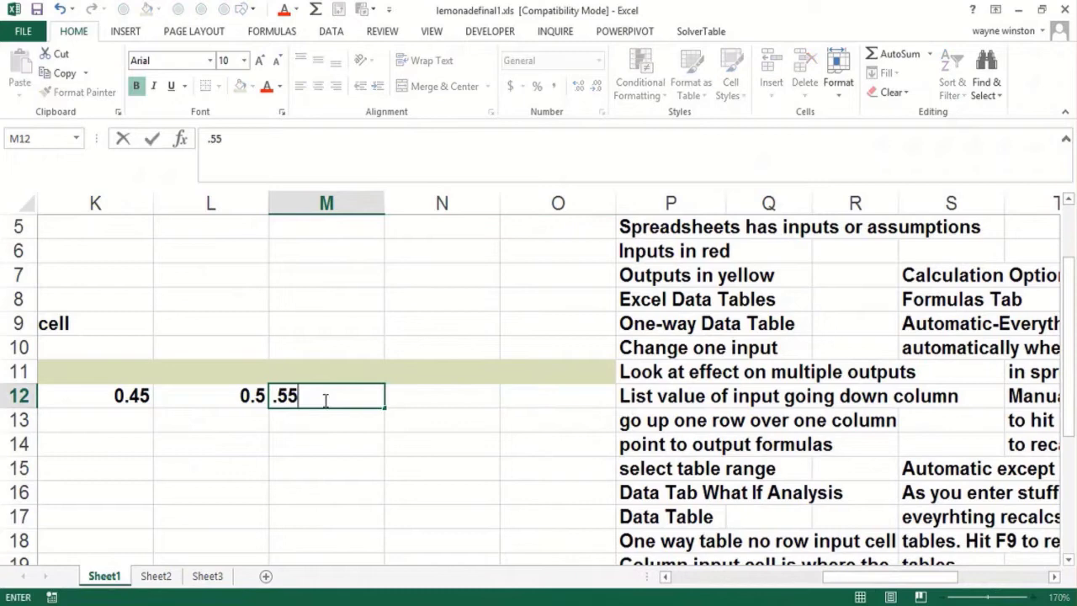
key(Tab)
text(.6)
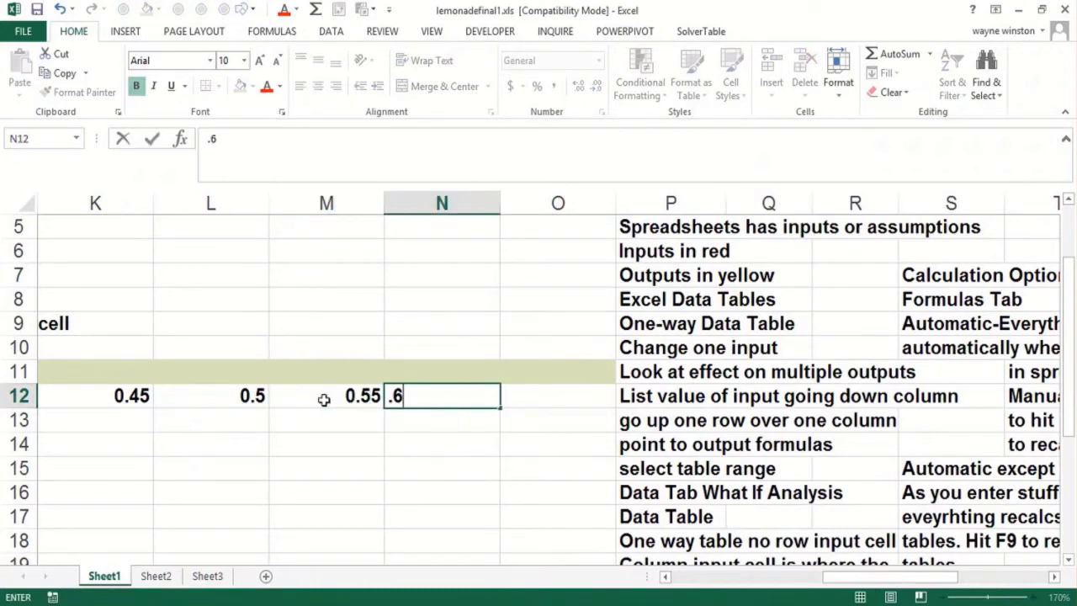
key(Left)
key(Left)
key(Left)
key(Left)
key(Left)
key(Left)
key(Left)
key(Left)
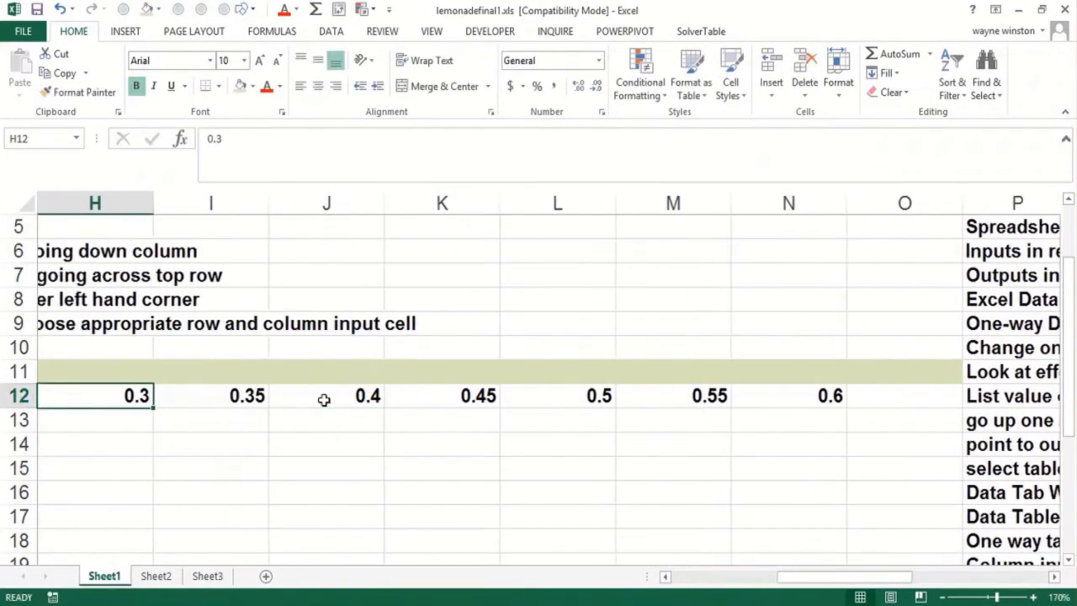
Link corner cell G12 to profit with =profit, showing 57950
key(Down)
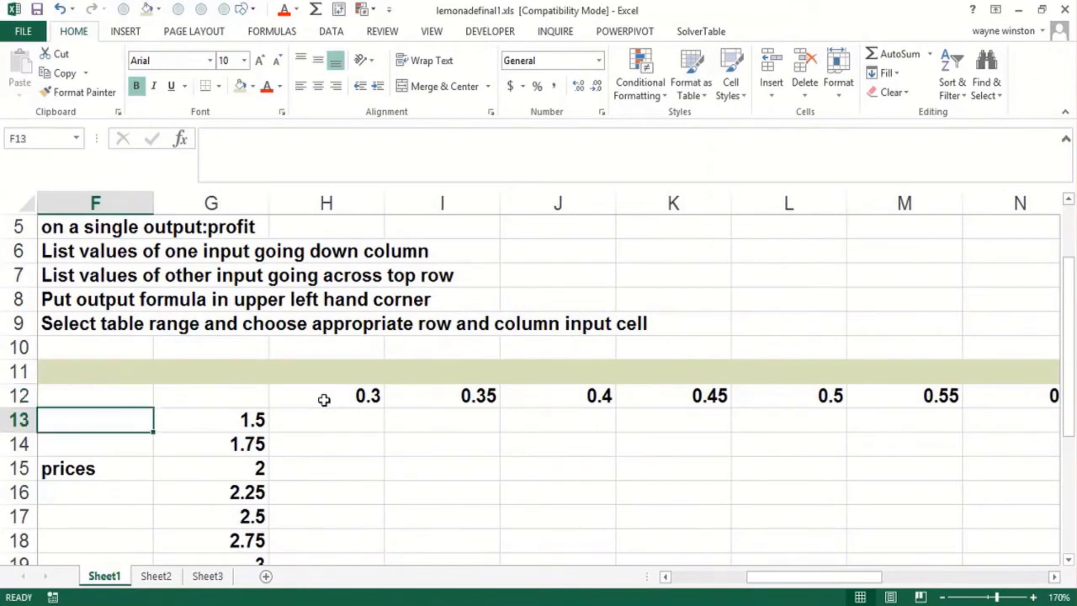
key(Left)
key(Left)
key(Left)
key(Left)
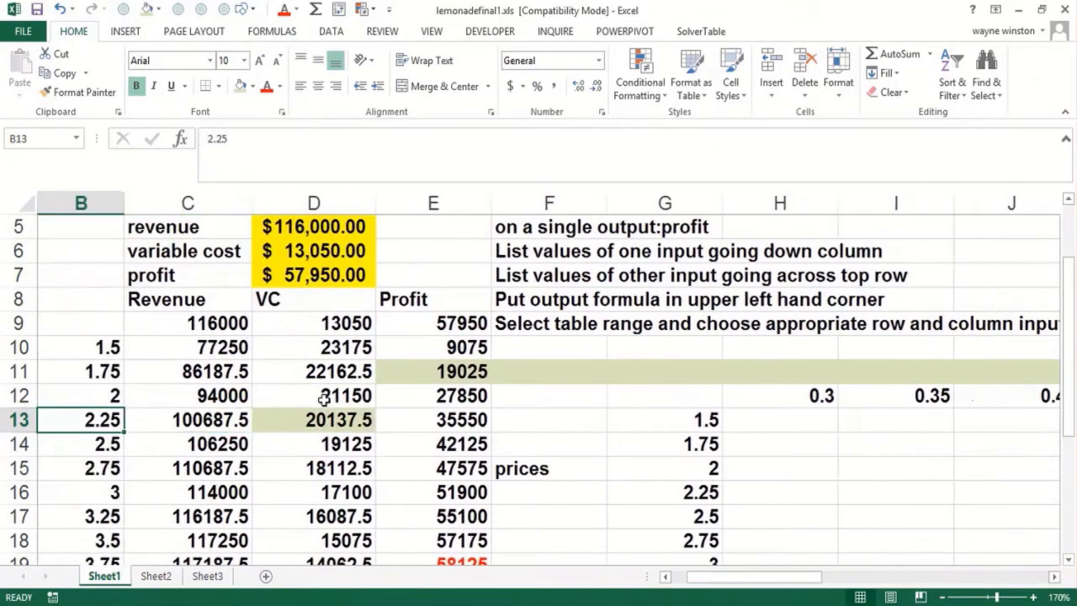
key(Up)
key(Up)
key(Right)
key(Right)
key(Right)
key(Right)
key(Right)
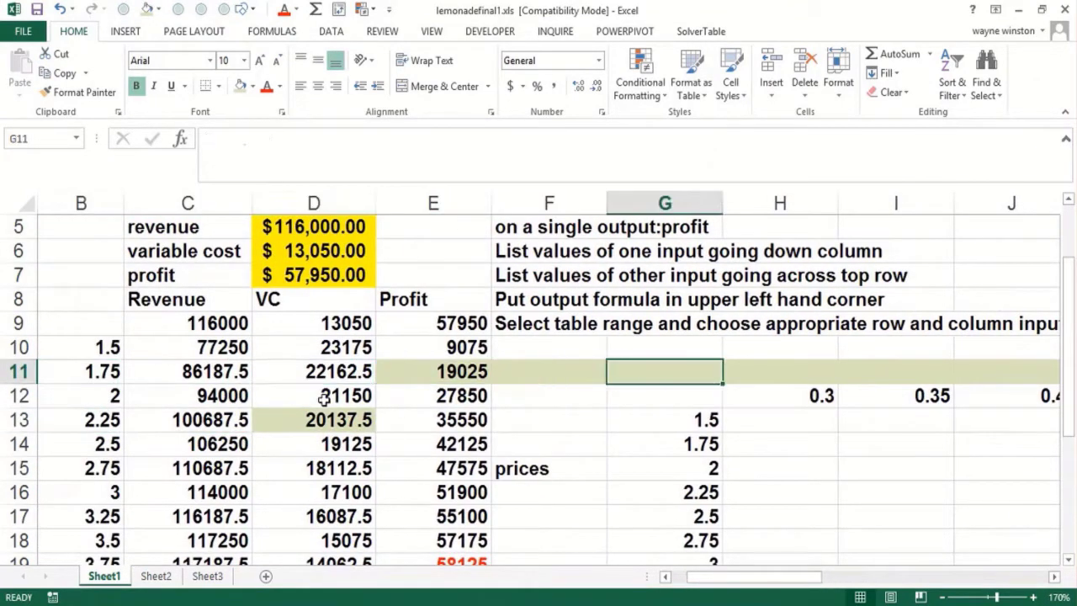
key(Down)
text(=)
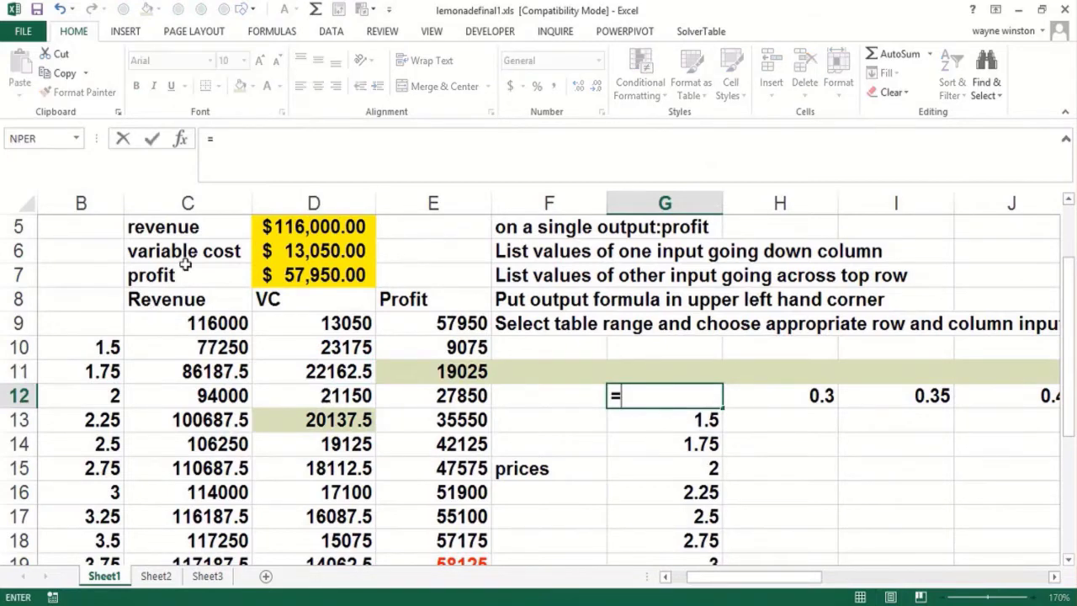
click(313, 275)
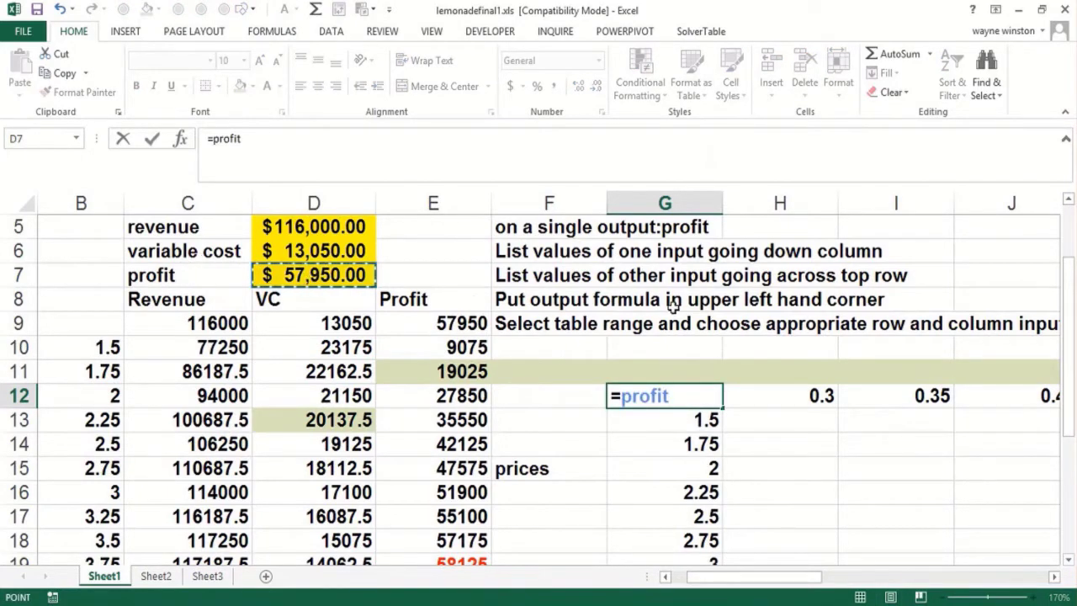
click(794, 346)
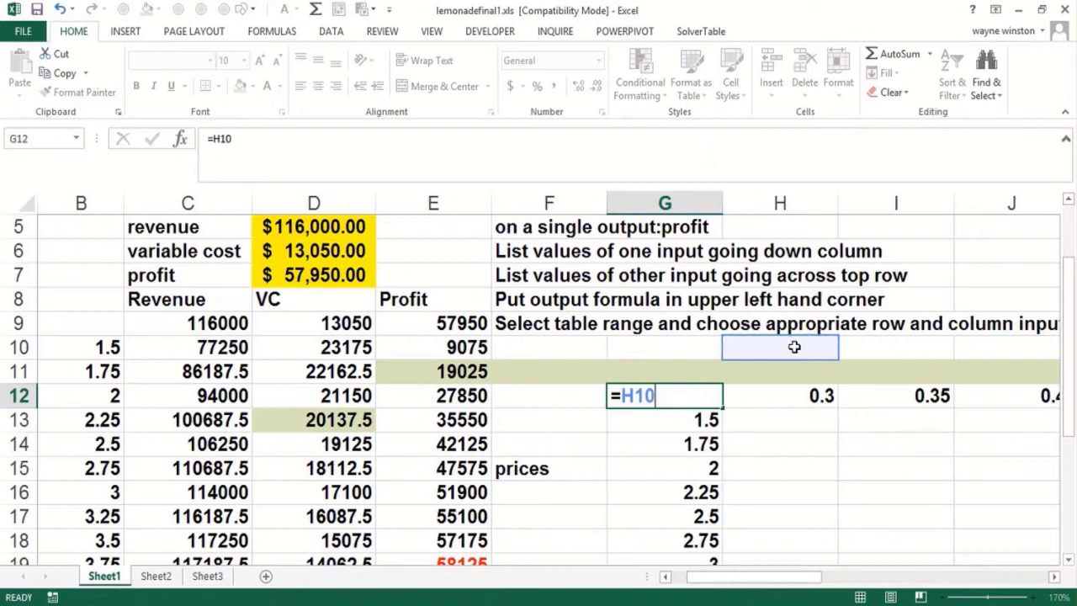
key(Escape)
key(Left)
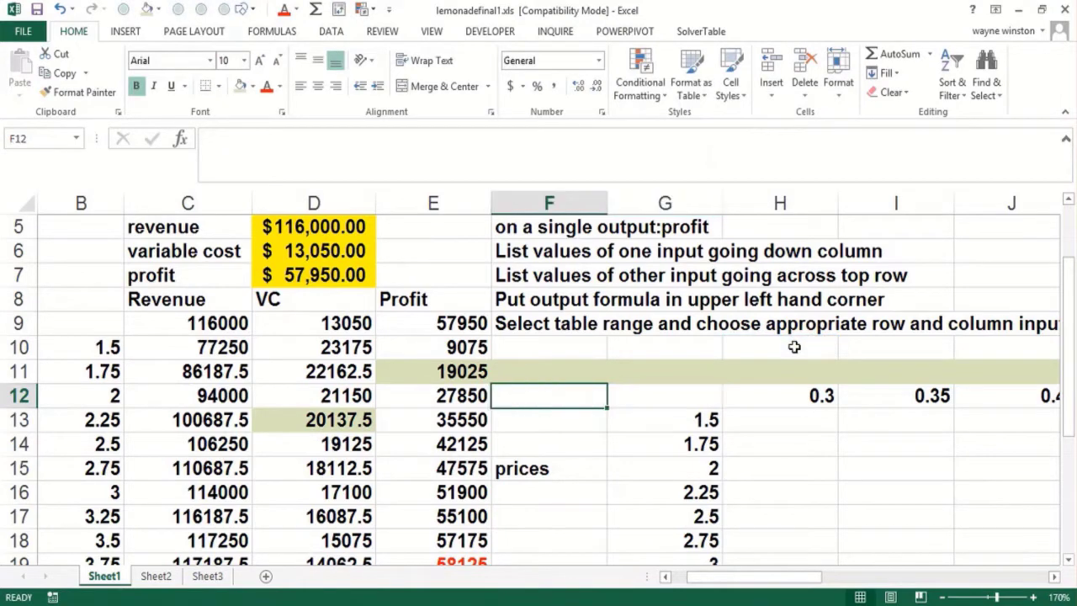
key(Down)
key(Right)
key(Up)
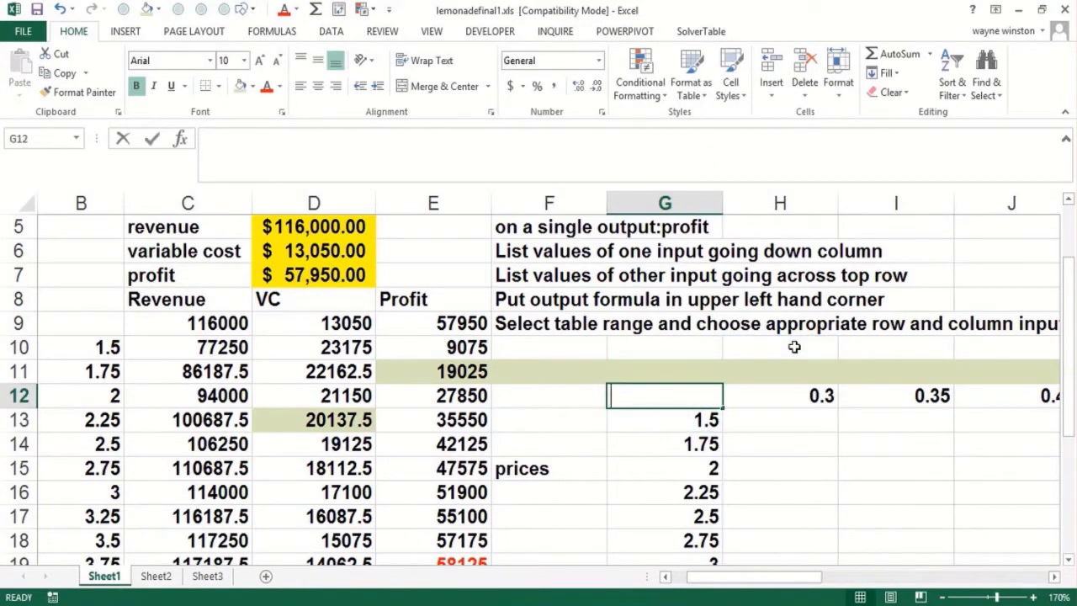
text(=)
click(288, 271)
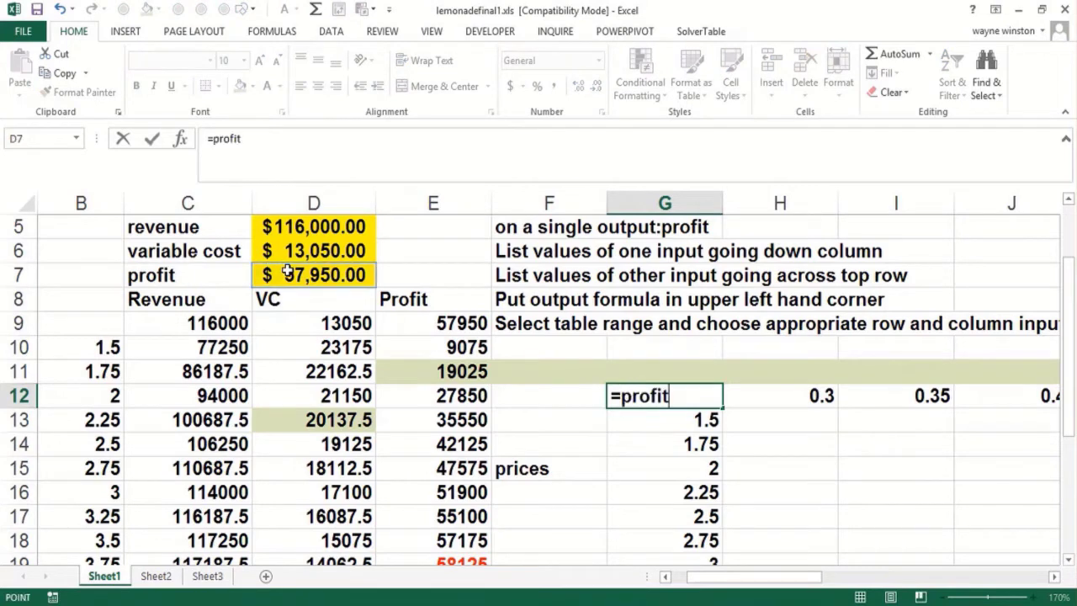
key(Return)
Type the heading 'unit costs' in H11 above the cost row
key(Up)
key(Up)
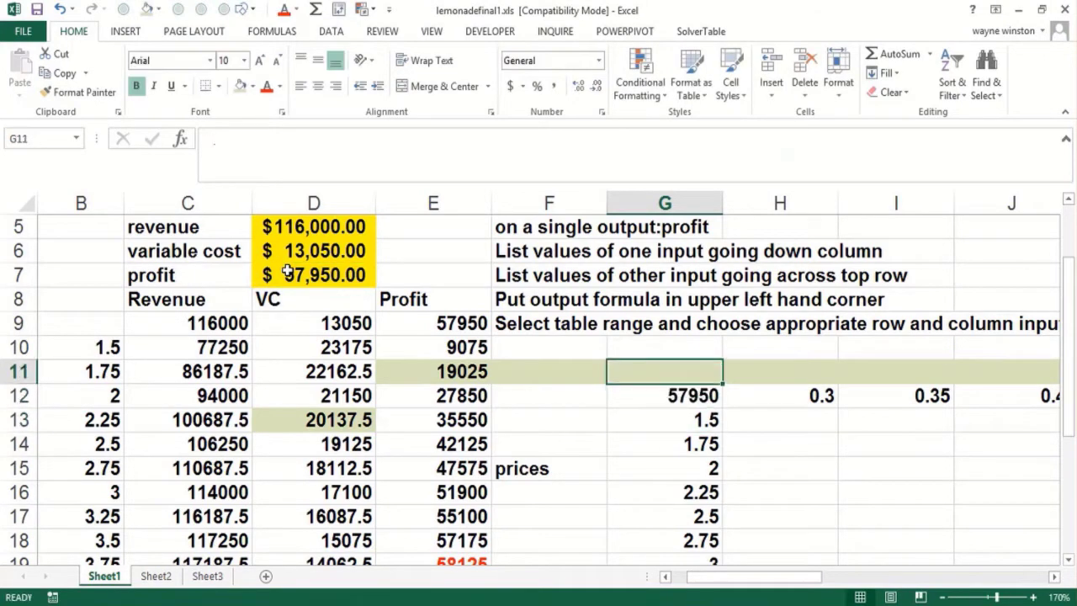
key(Right)
text(unit )
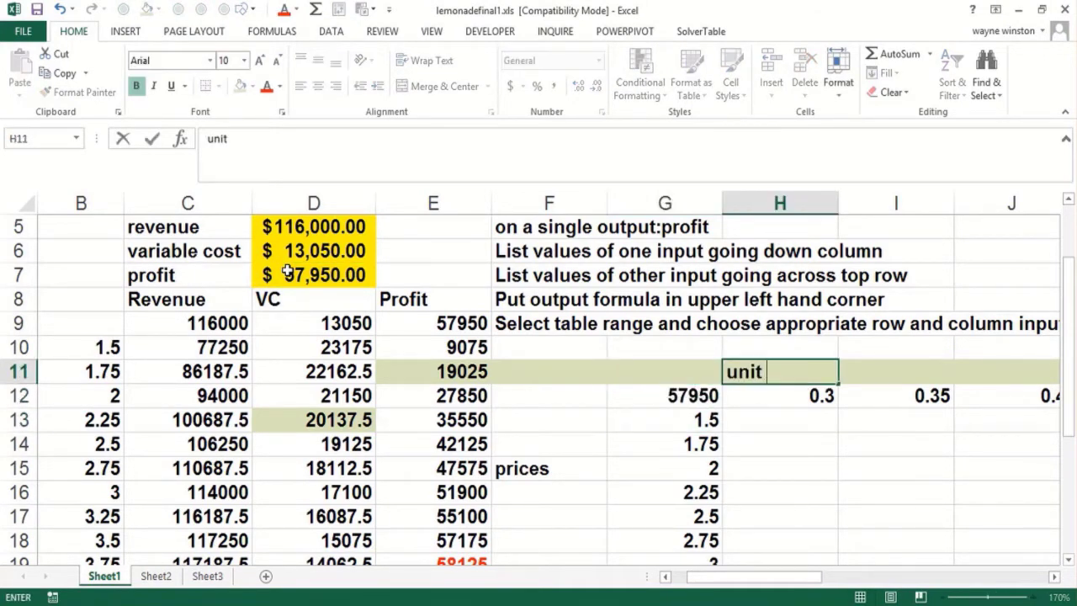
text(costs)
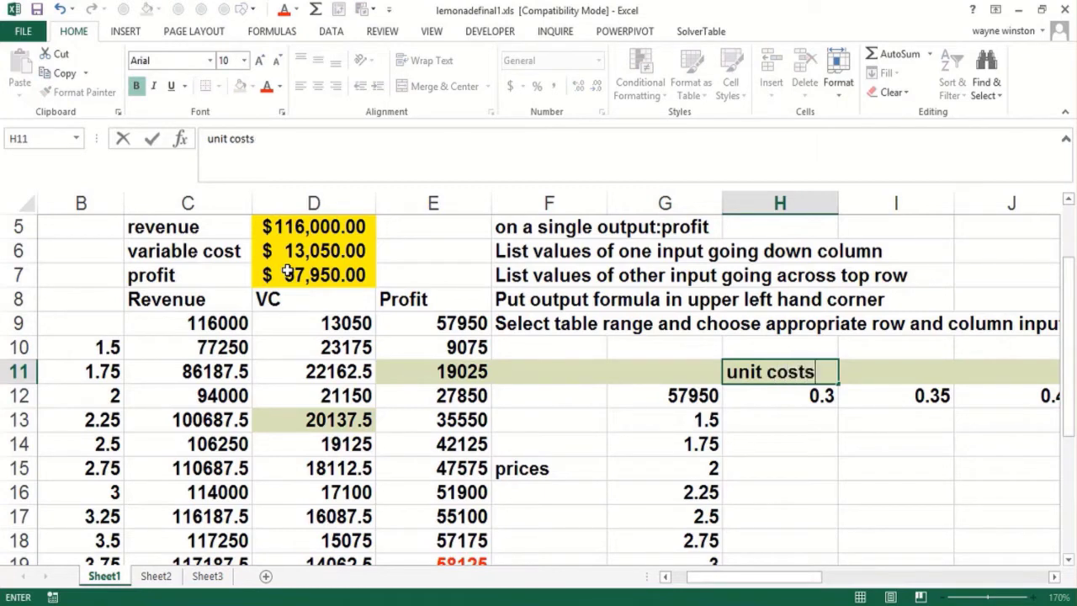
key(Return)
key(Down)
key(Down)
key(Down)
key(Right)
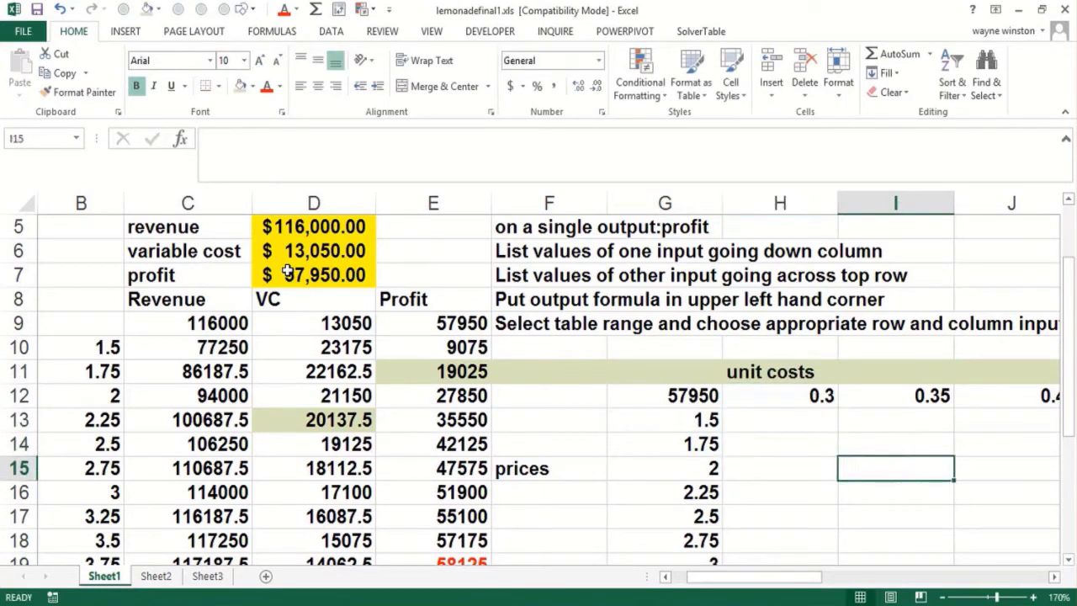
Fill I15 yellow, then review prices 1.5 to 5 down column G
click(160, 9)
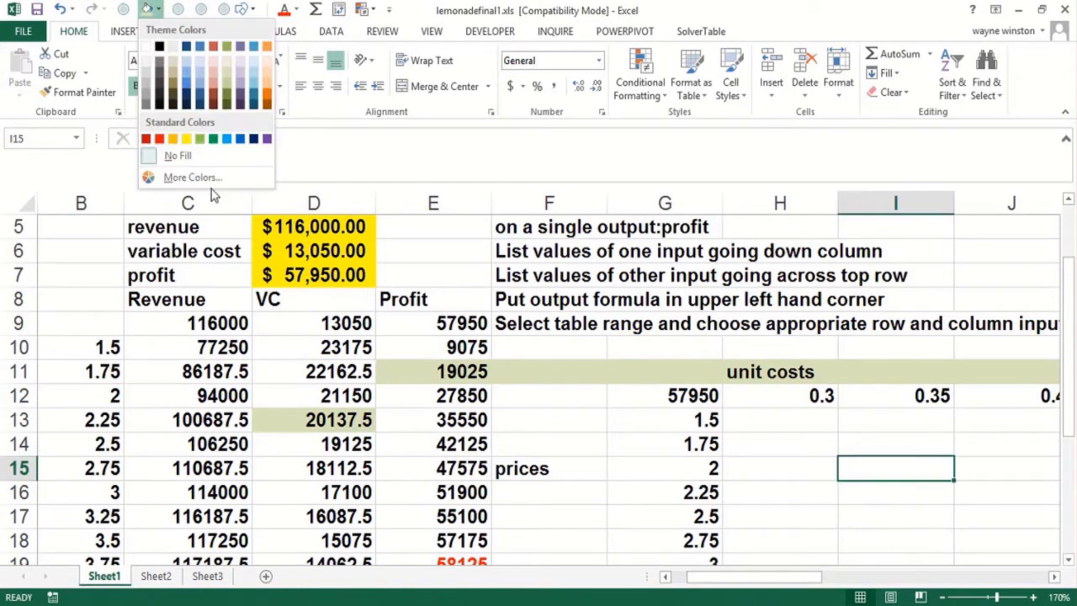
click(185, 139)
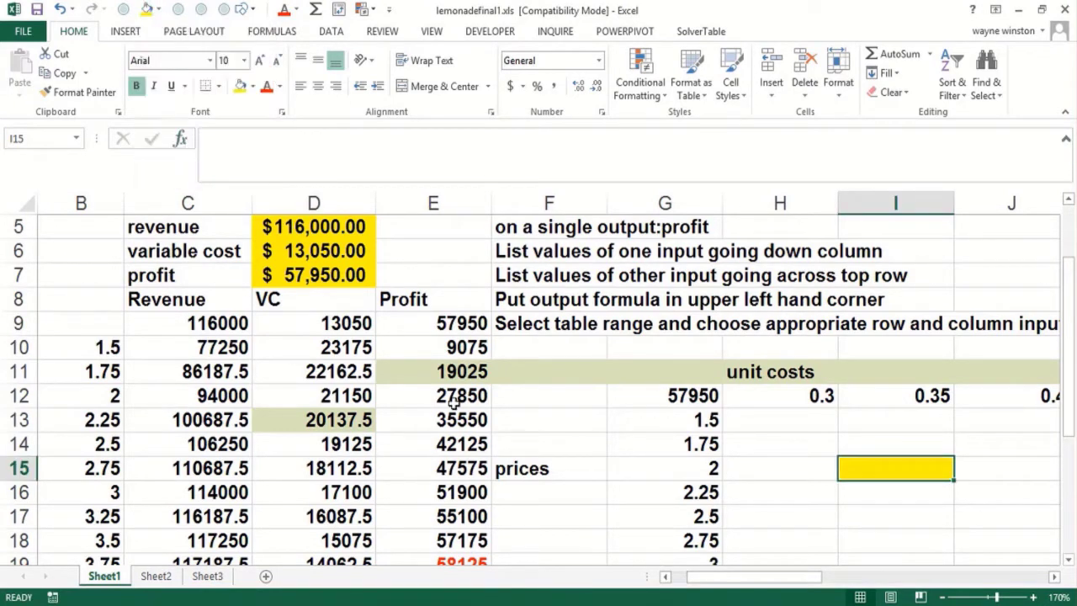
click(666, 468)
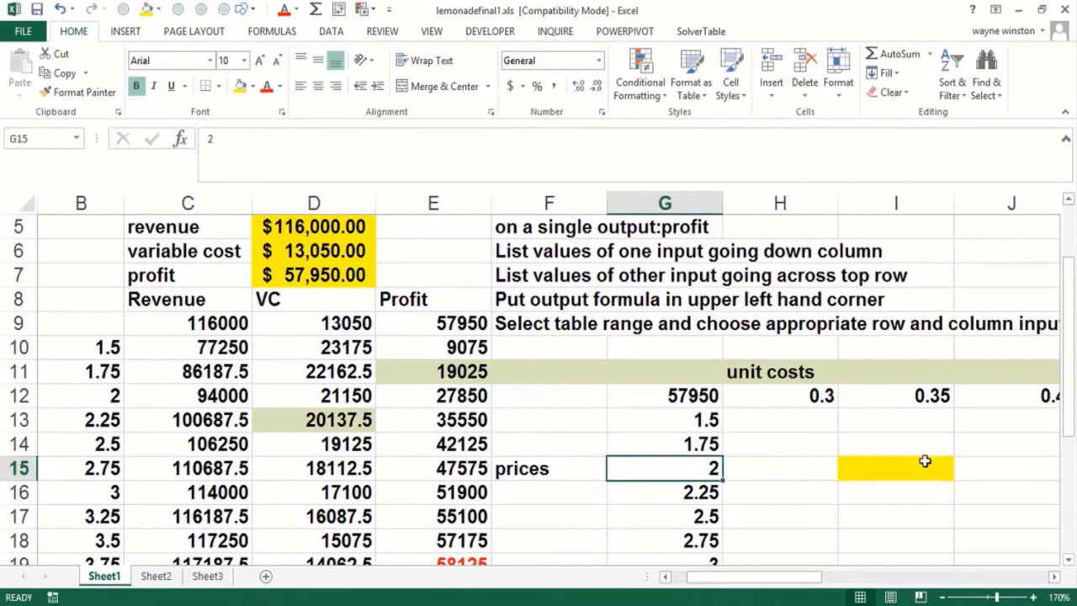
click(925, 461)
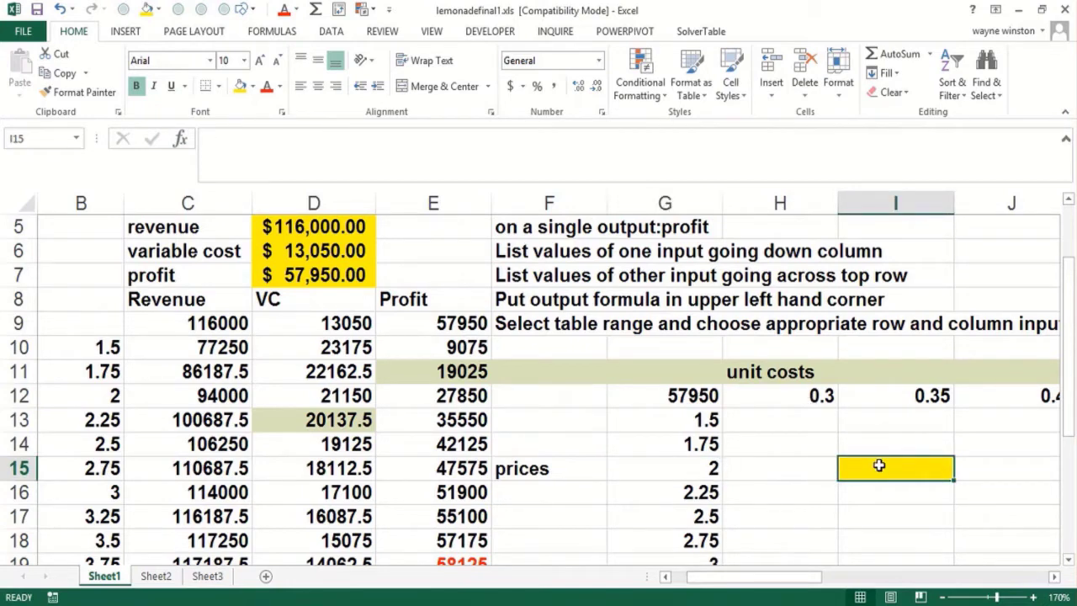
key(Left)
key(Left)
key(Up)
key(Up)
key(Up)
key(Down)
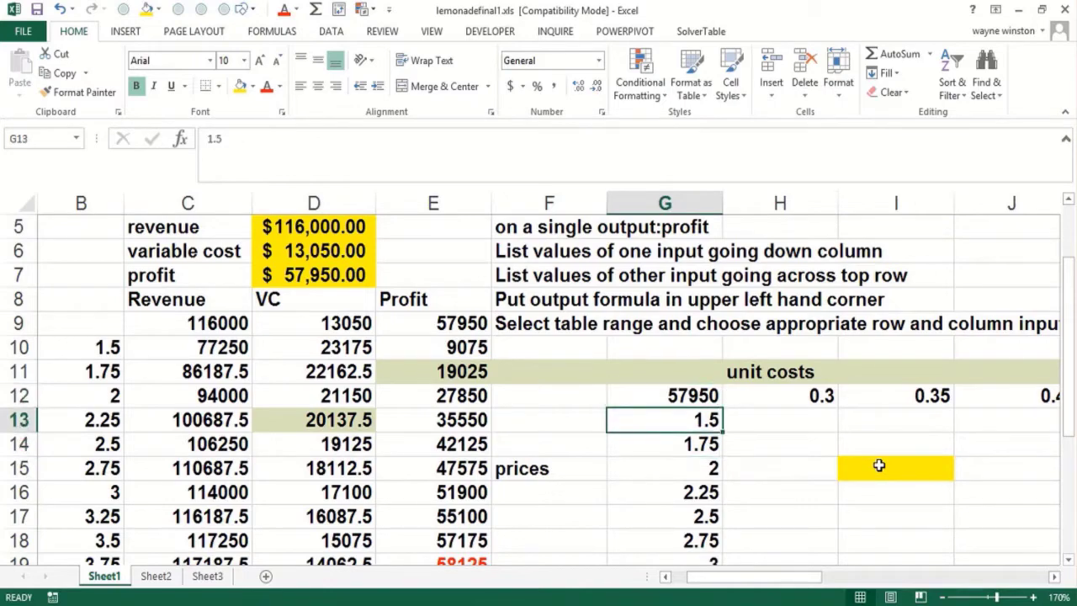
key(Down)
key(Down)
key(Down)
key(Down)
key(Down)
key(Down)
key(Down)
key(Down)
key(Down)
key(Down)
key(Down)
key(Down)
key(Down)
key(Down)
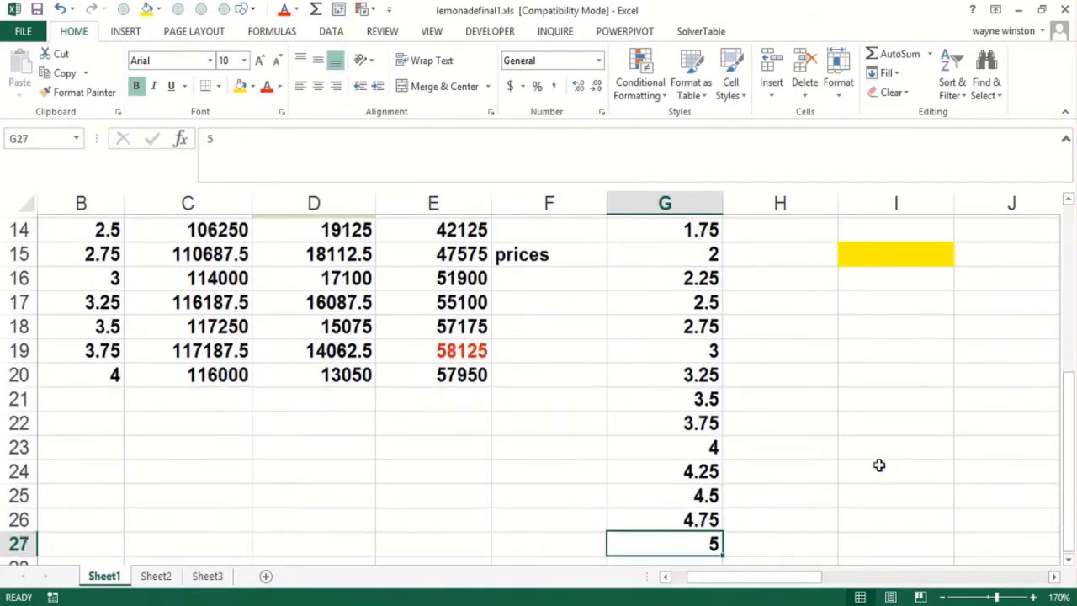
key(Up)
key(Up)
key(Up)
key(Up)
key(Up)
key(Up)
key(Up)
key(Up)
key(Up)
key(Up)
key(Up)
key(Up)
key(Up)
key(Up)
key(Up)
key(Up)
key(Up)
key(Up)
key(Up)
key(Up)
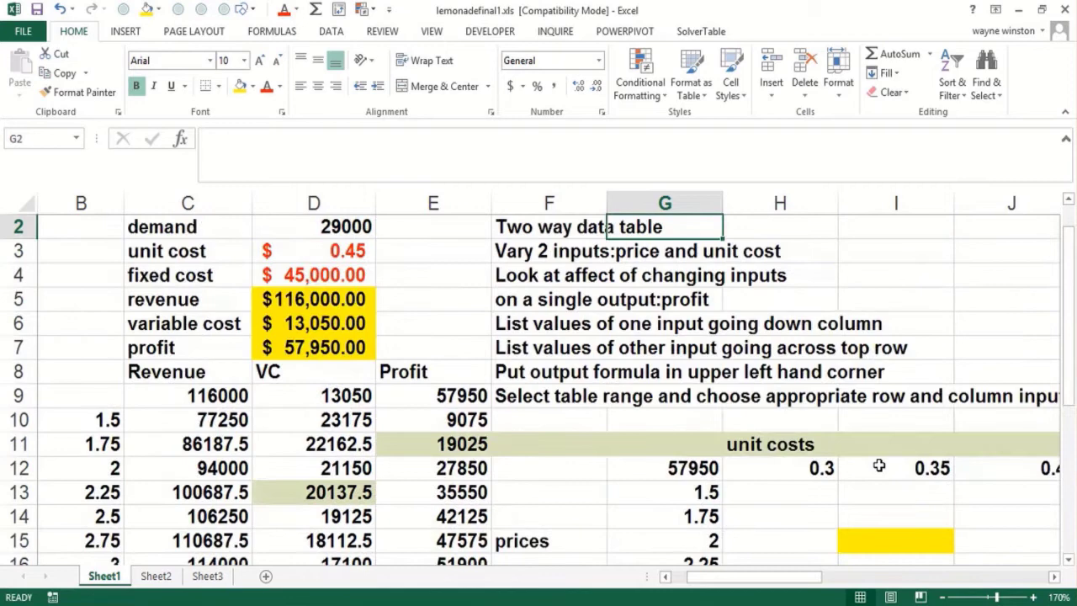
Type the note 15*8=120 in G10
key(Down)
key(Down)
key(ctrl+Down)
key(Down)
key(Up)
key(Up)
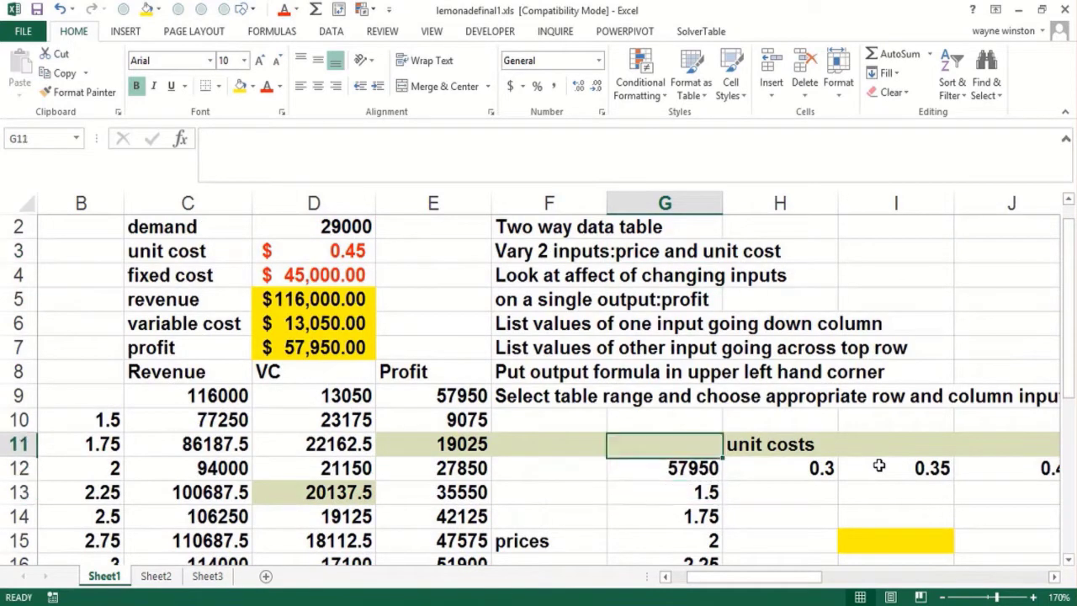
key(Up)
text(15)
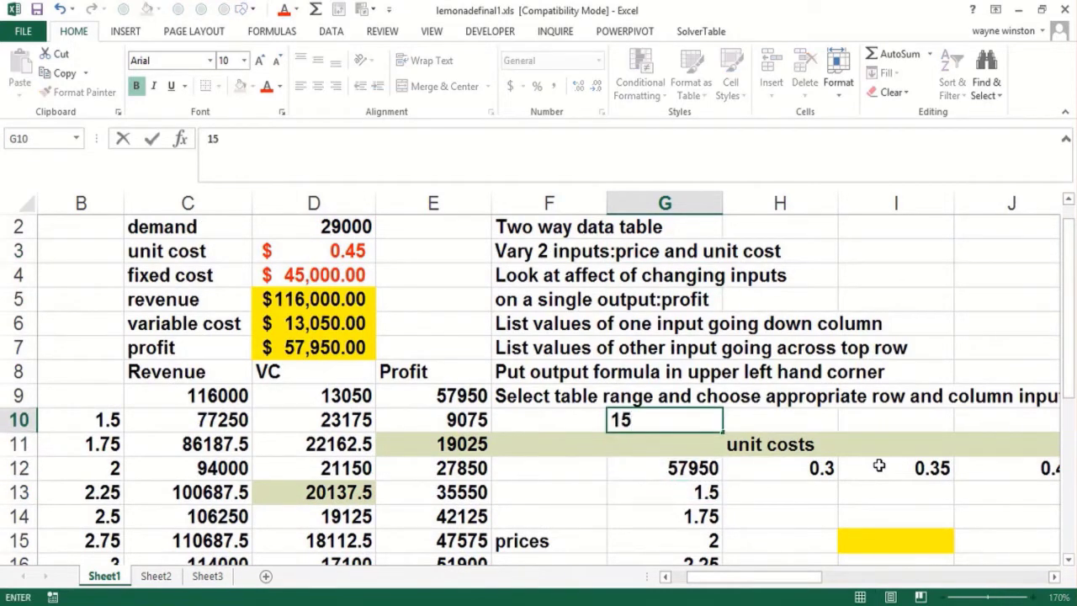
text(*8=120)
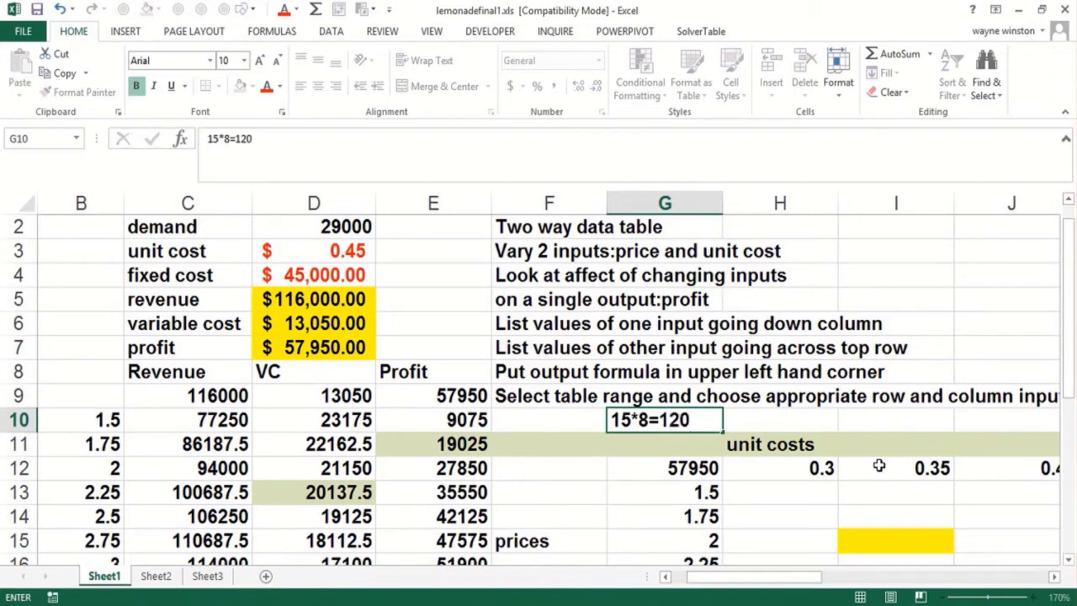
key(Return)
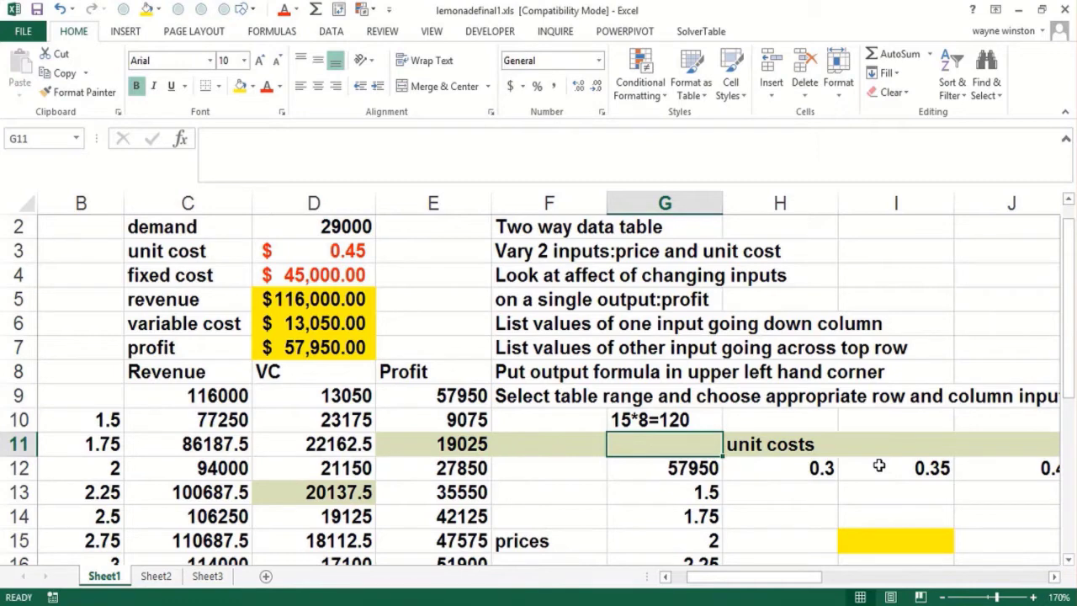
Review the G12 profit formula, unit costs 0.3 and 0.35, the D3 unit cost, and price 1.75
key(Down)
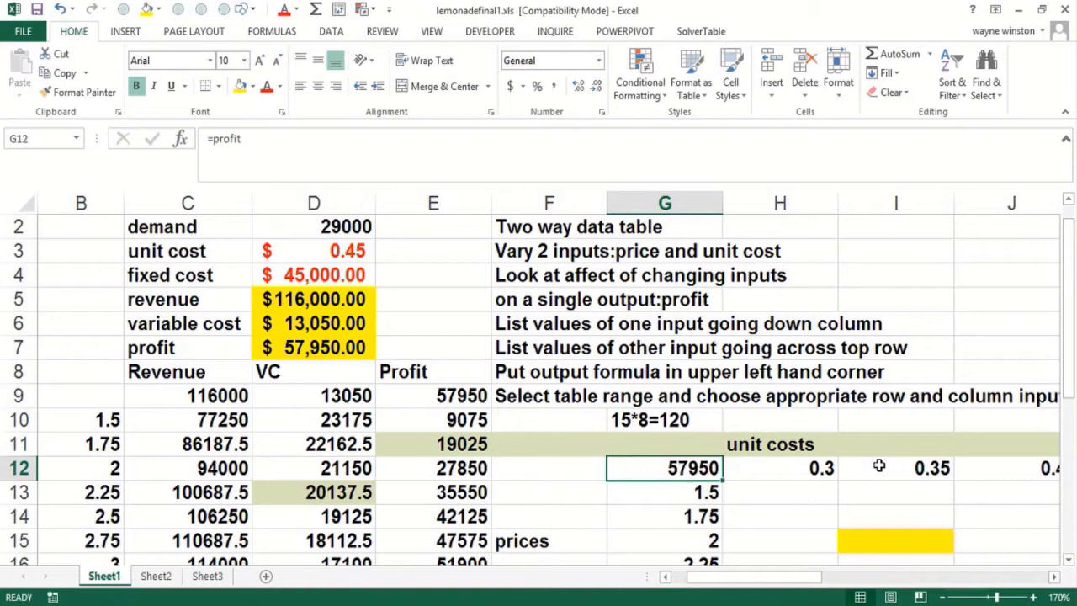
click(785, 465)
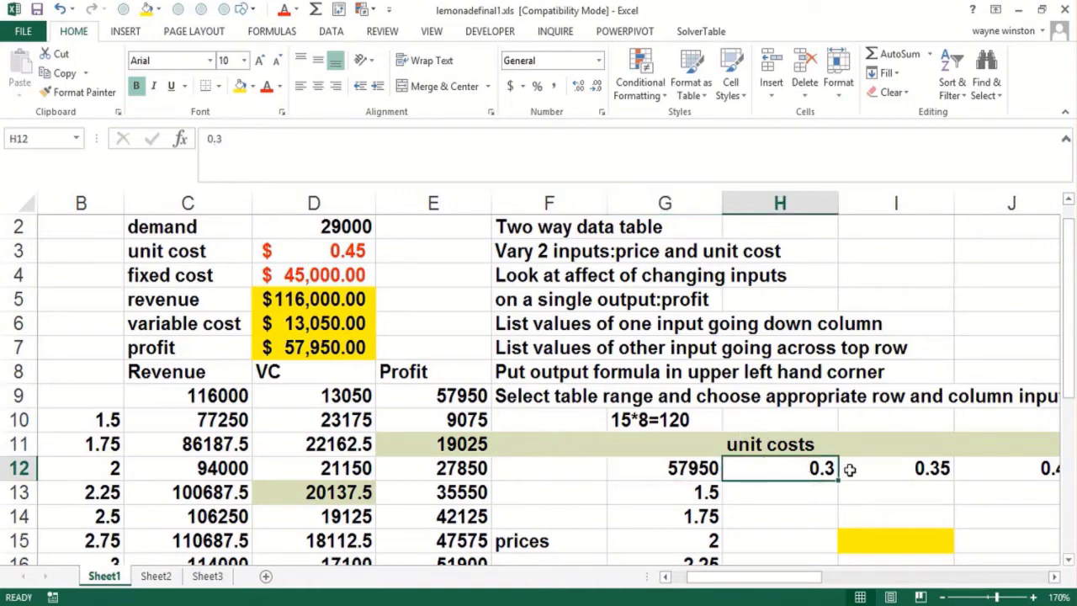
click(893, 472)
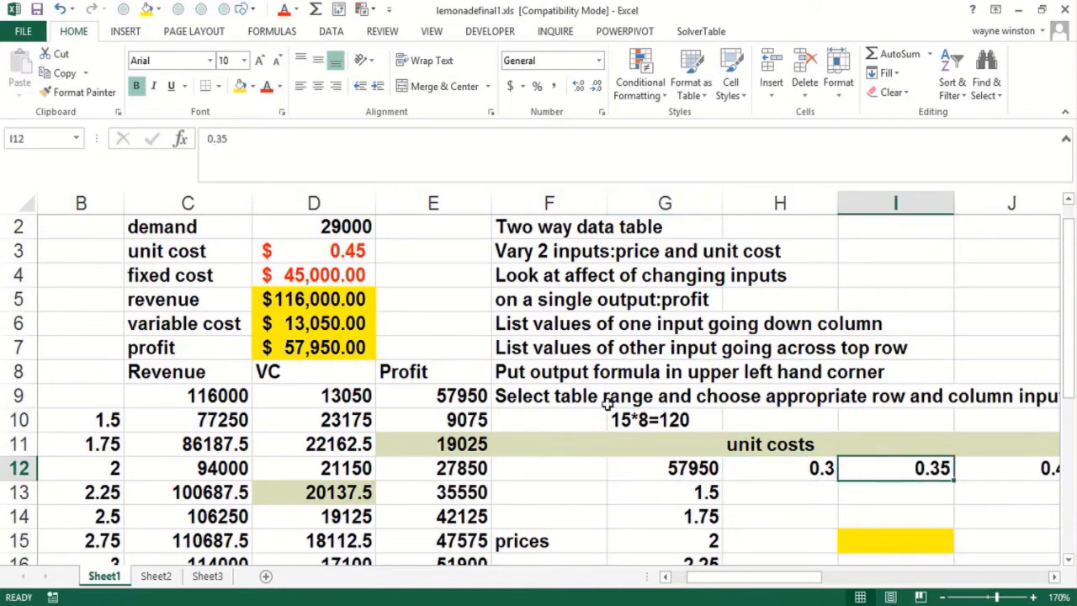
click(317, 246)
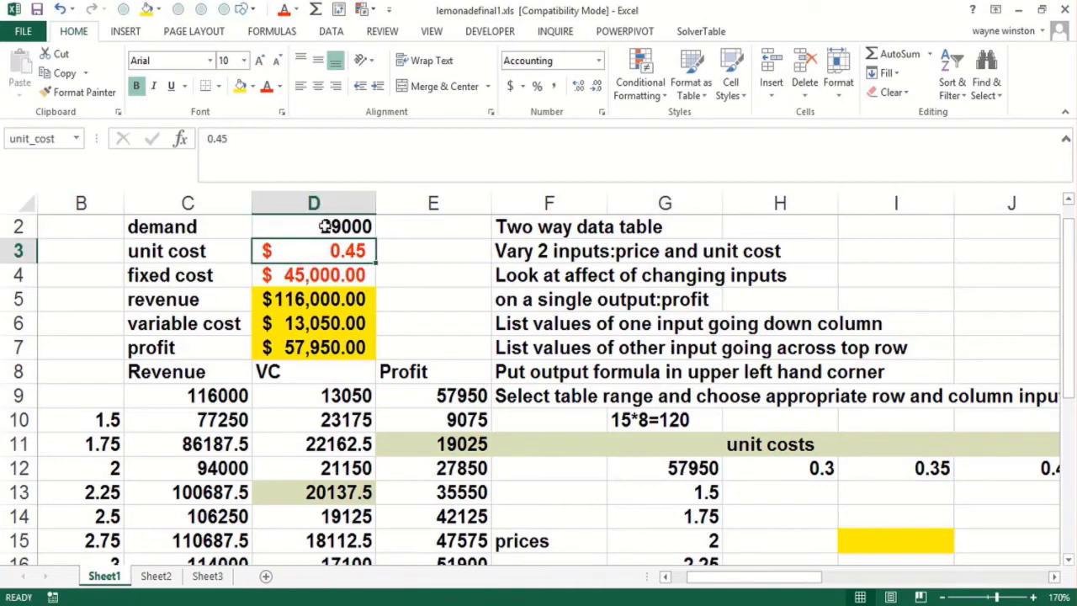
click(673, 522)
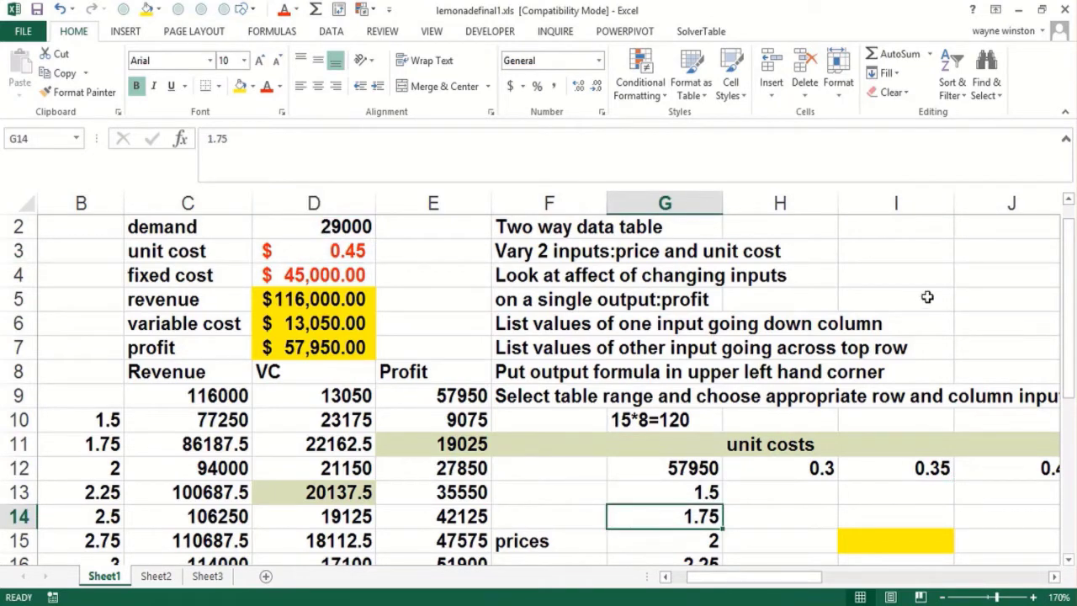
click(660, 461)
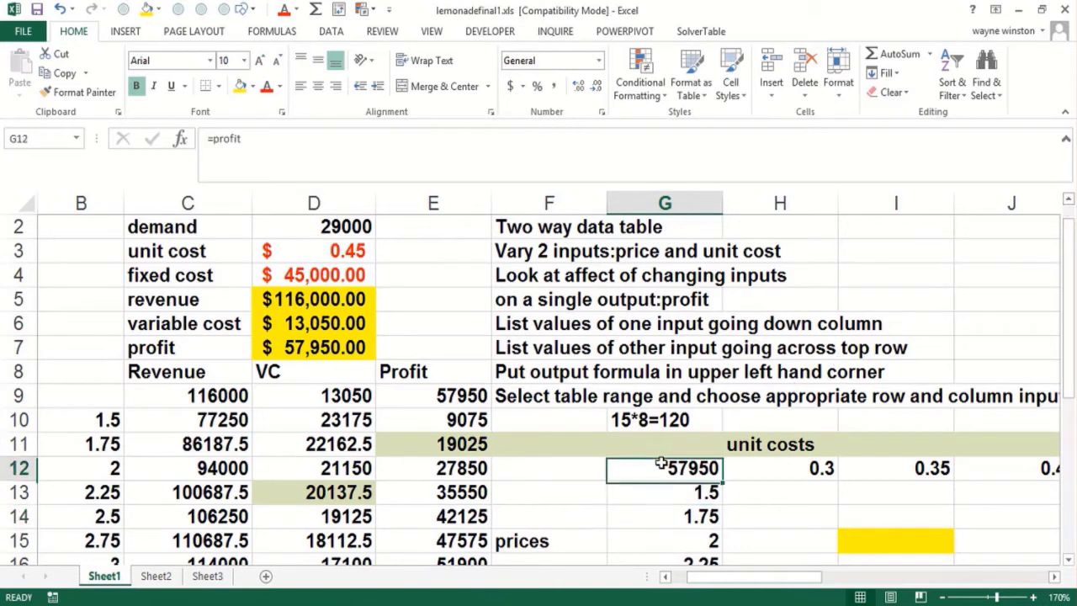
Select G12:N27 and open the Data Table dialog from What-If Analysis
key(ctrl+shift+Right)
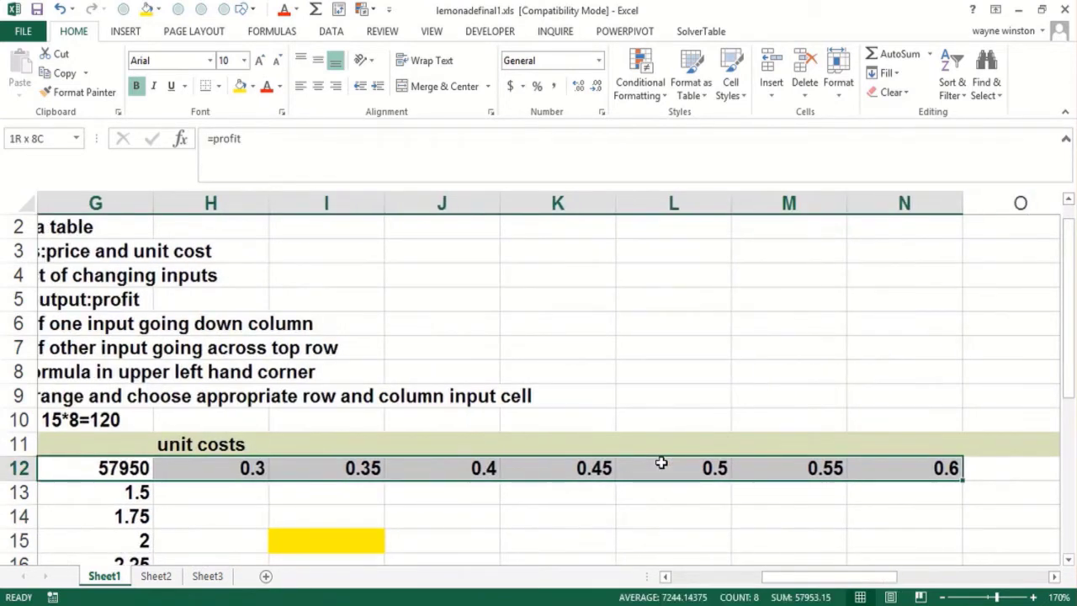
key(ctrl+shift+Down)
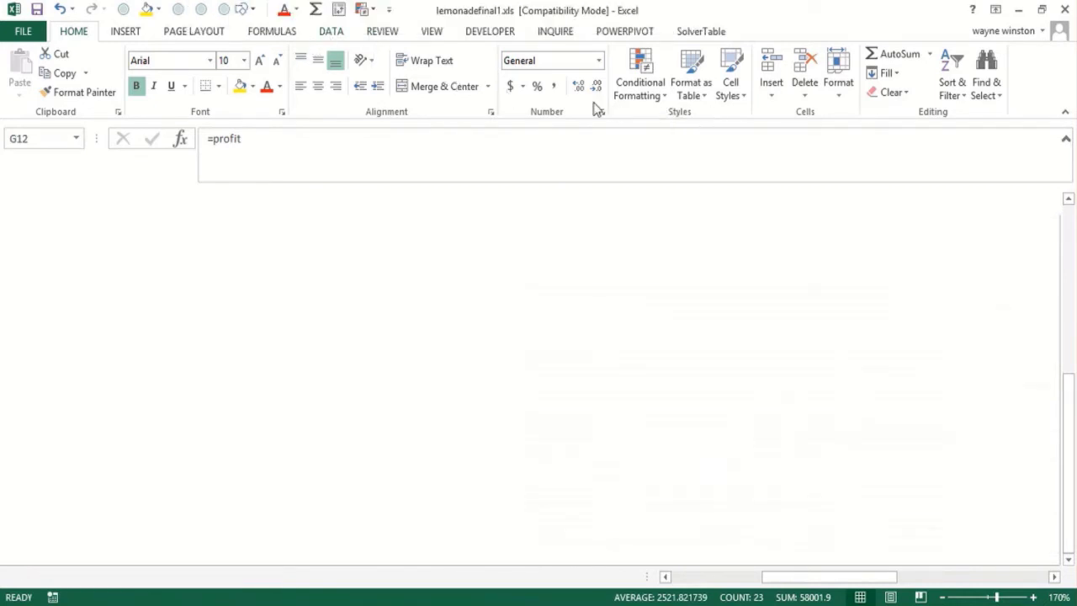
click(336, 35)
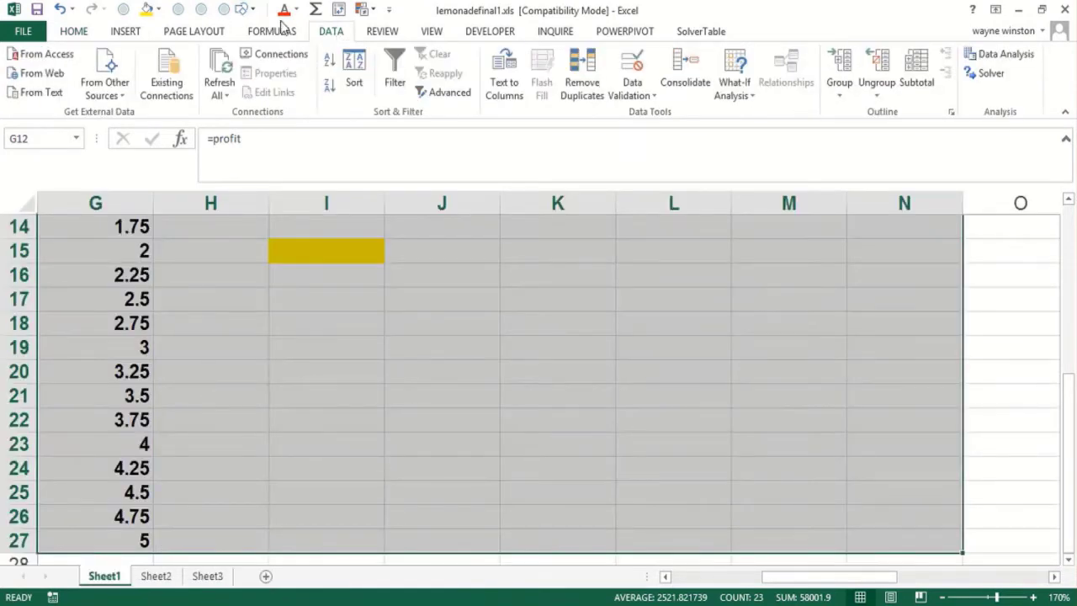
click(740, 93)
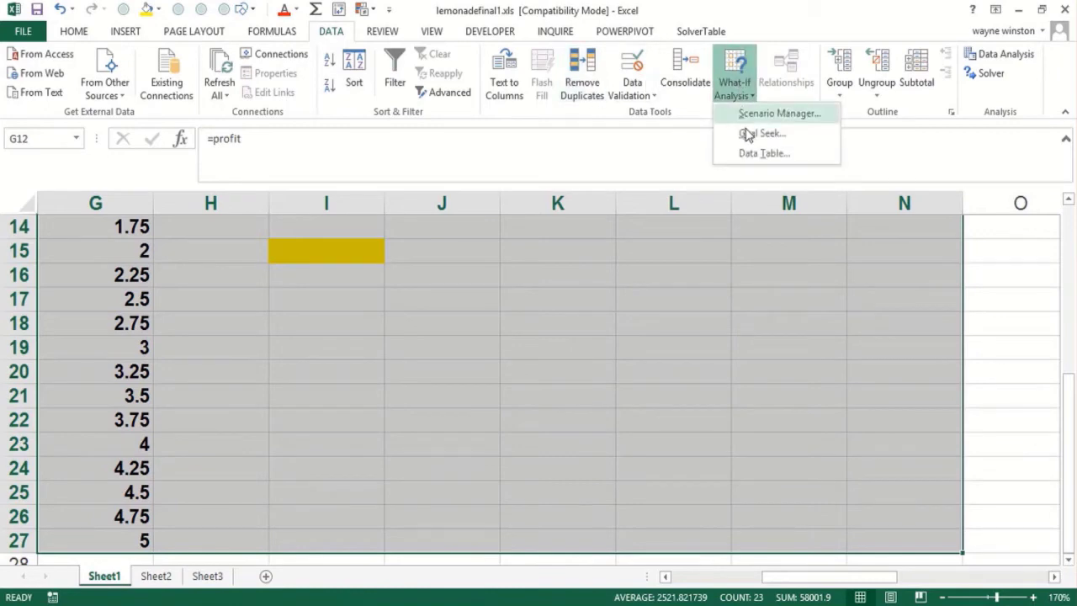
click(755, 155)
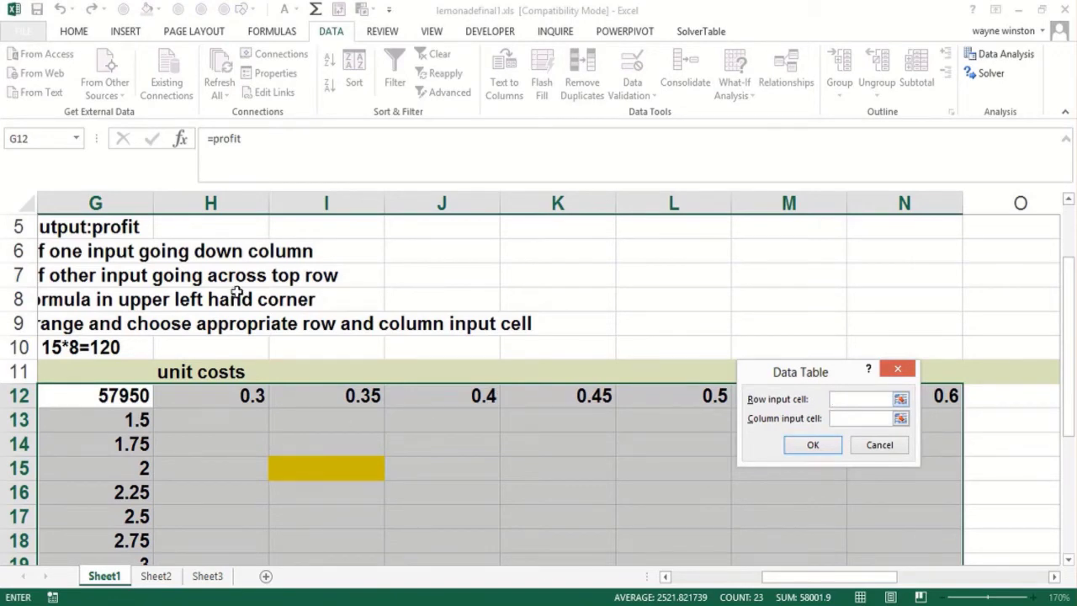
Build the data table with row input cell D3 (unit cost) and column input cell D1 (price)
key(Up)
key(Up)
key(Up)
key(Up)
key(Left)
key(Left)
key(Left)
key(Left)
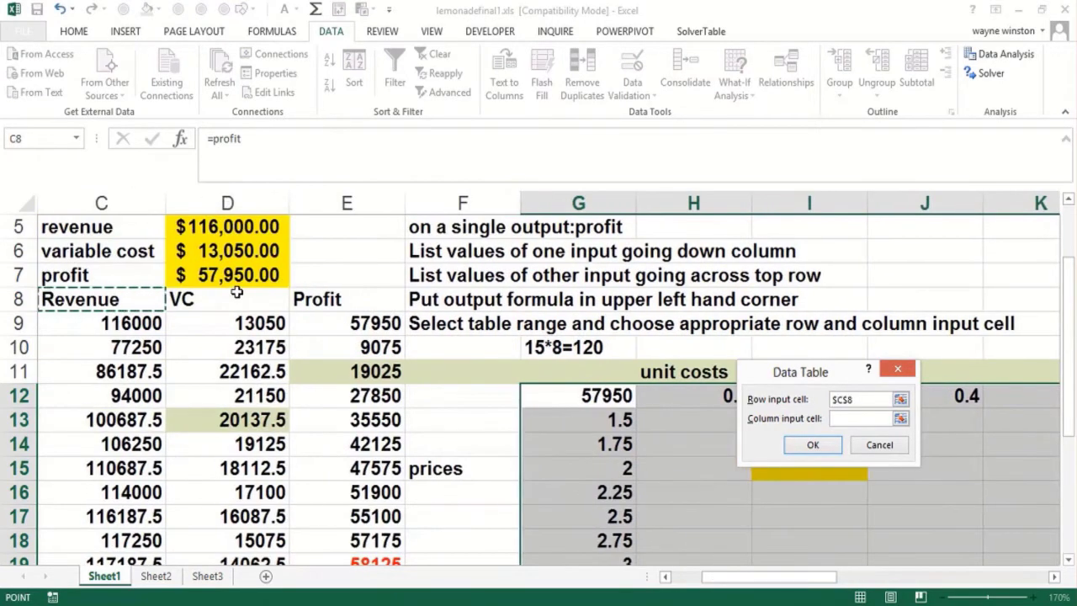
key(Up)
key(Up)
key(Up)
key(Up)
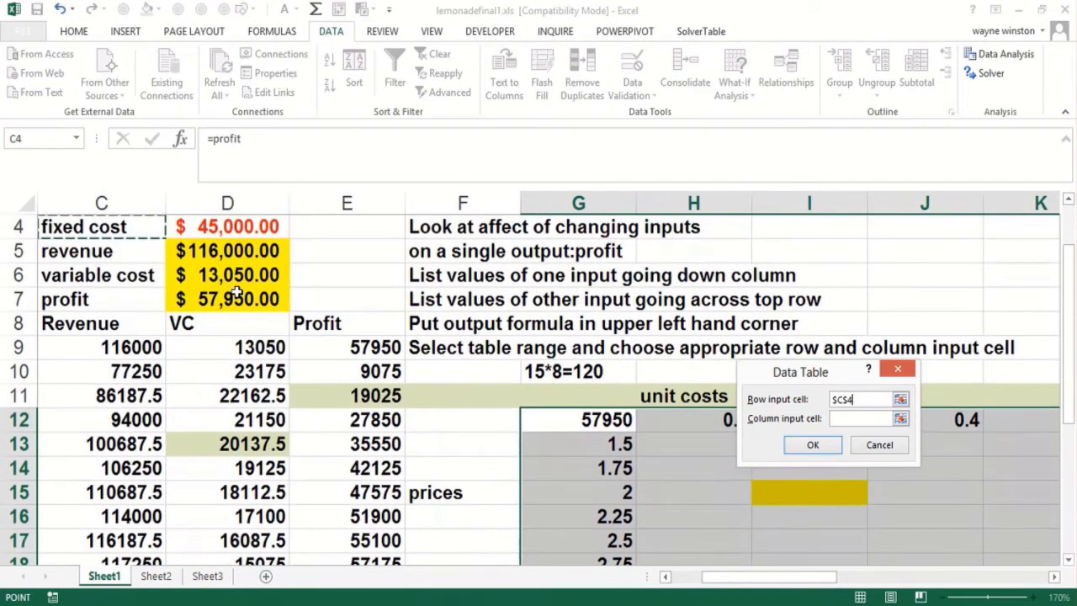
key(Up)
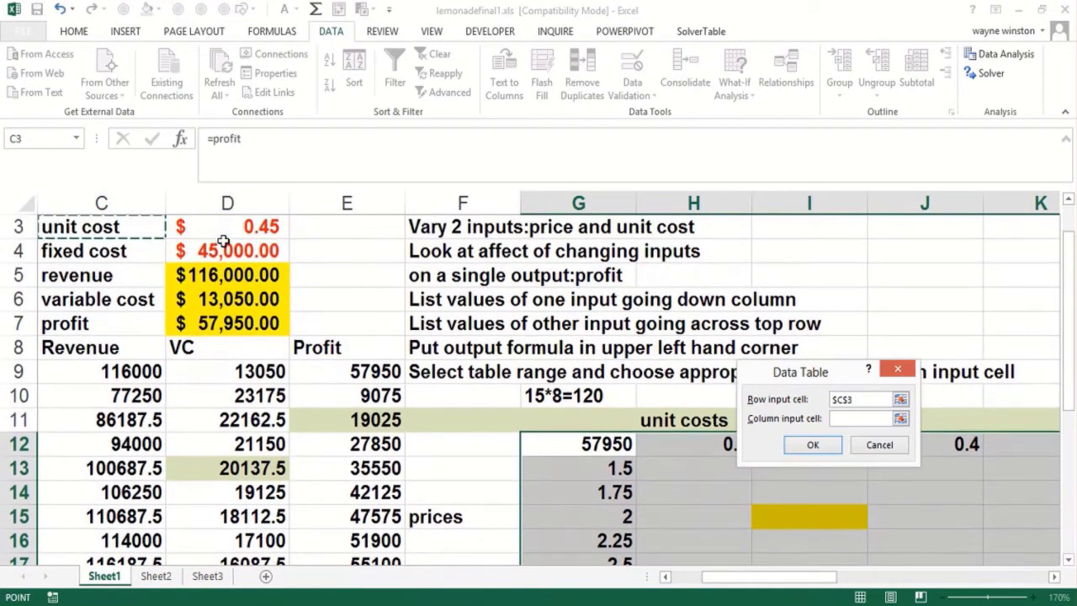
click(224, 232)
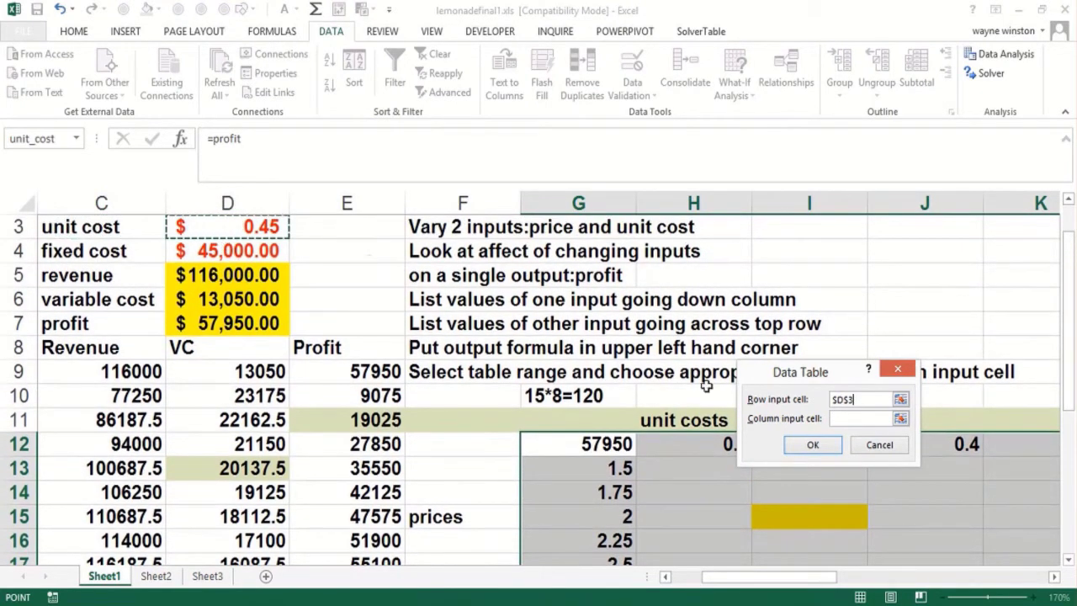
click(842, 421)
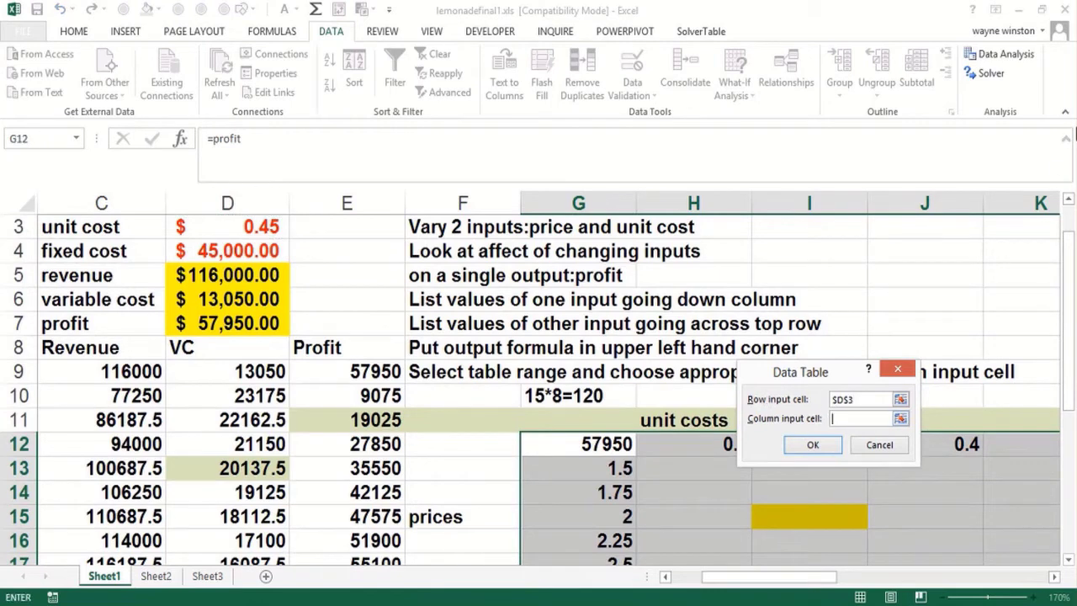
click(1067, 201)
click(1067, 200)
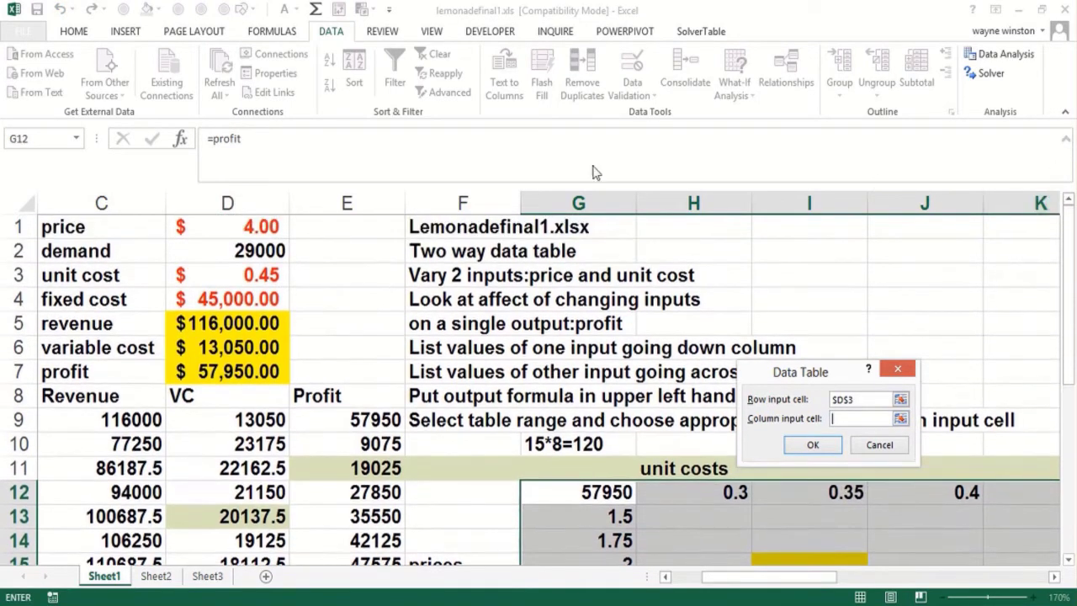
click(191, 230)
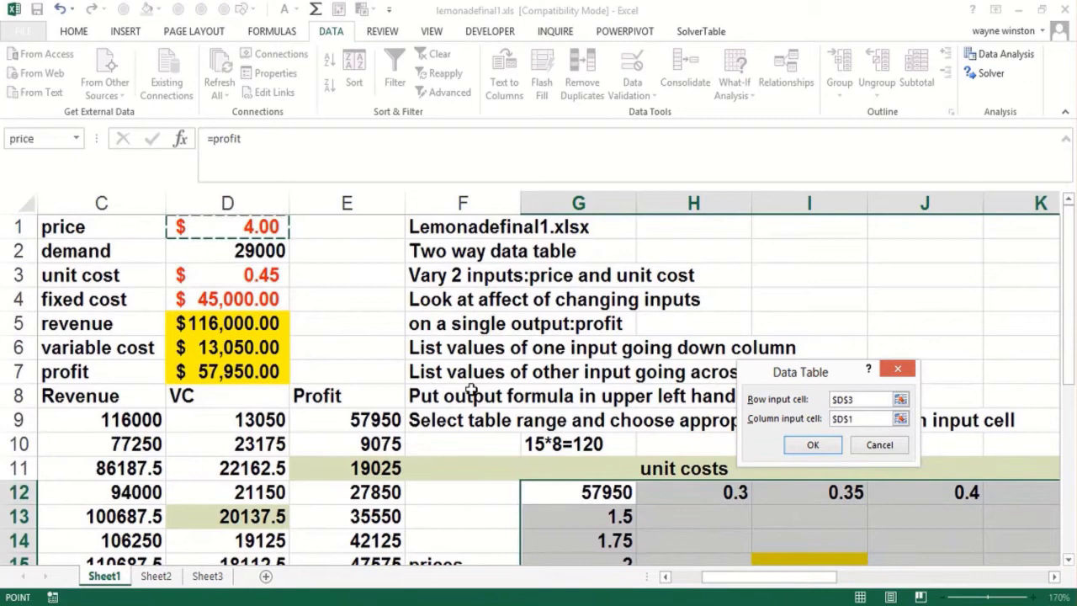
click(812, 453)
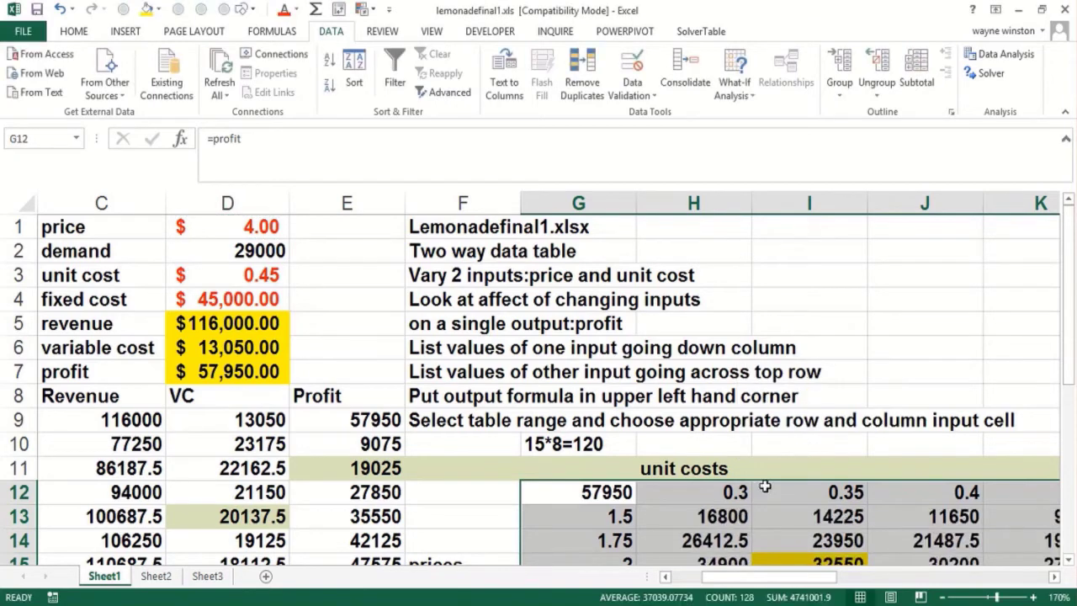
click(721, 522)
key(Down)
key(Down)
key(Down)
key(Down)
key(Down)
key(Down)
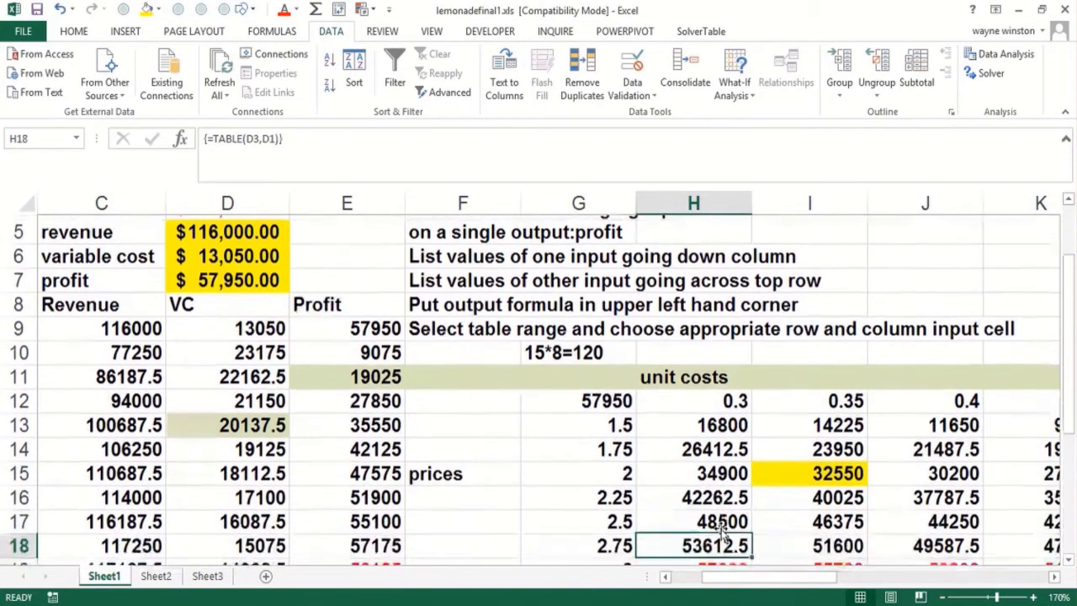
click(267, 33)
click(857, 88)
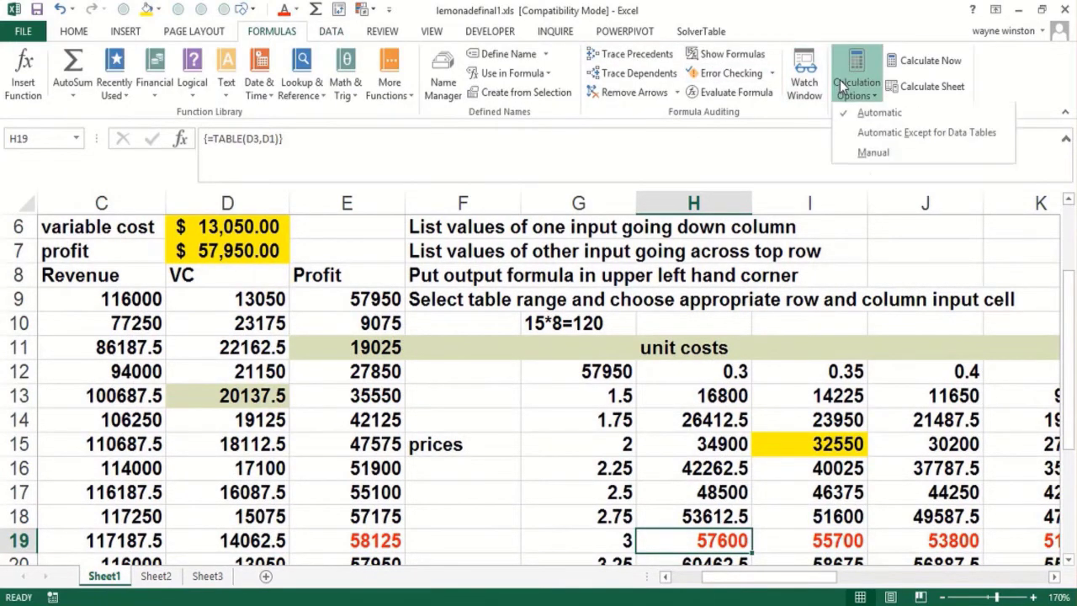
click(884, 236)
click(537, 464)
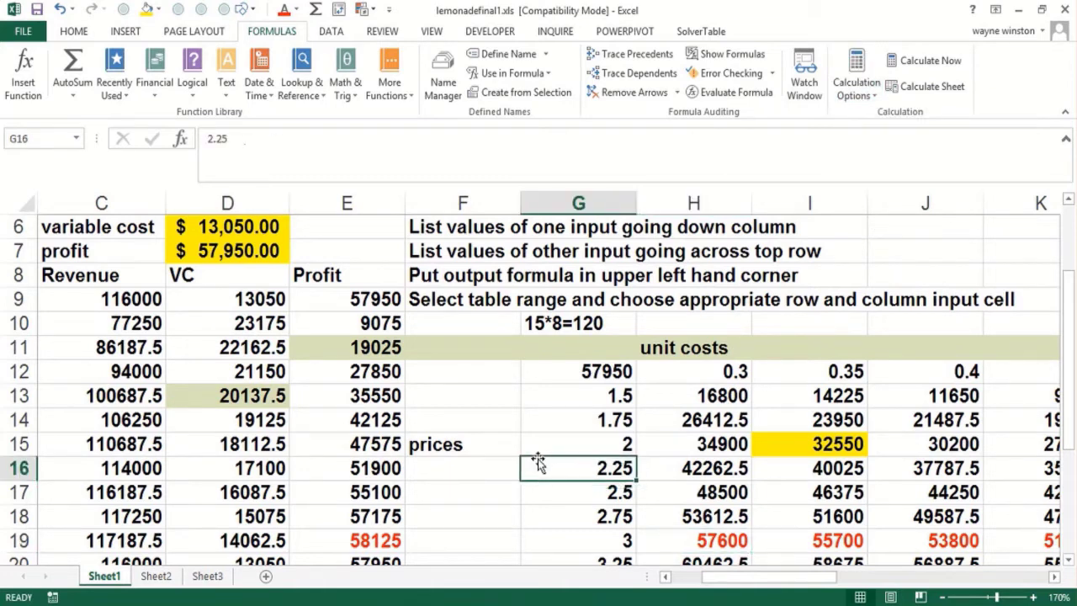
drag(601, 422, 603, 431)
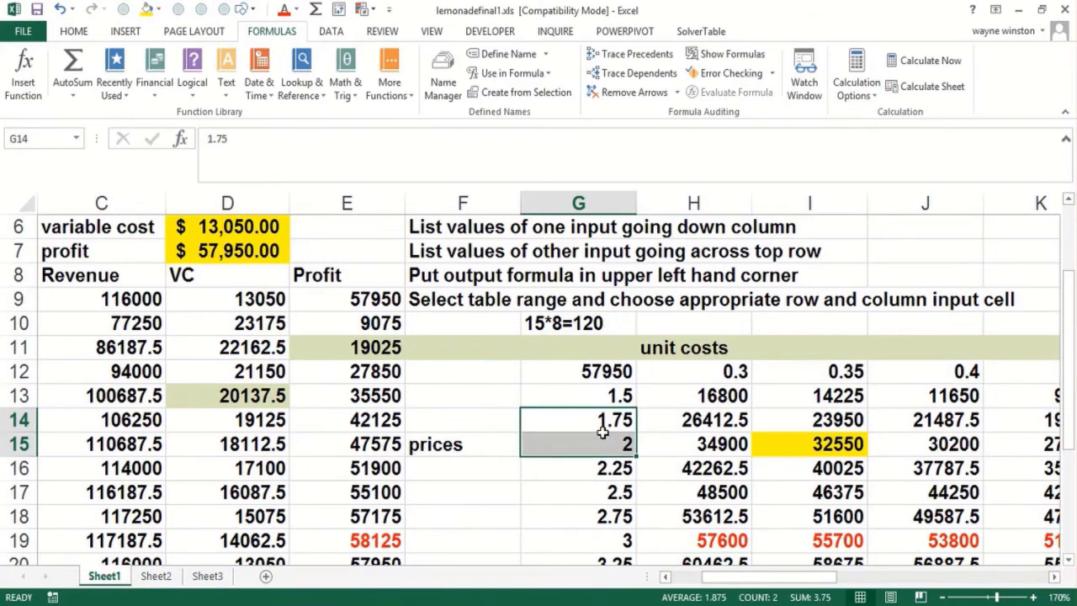
key(Down)
key(Down)
key(Down)
key(Down)
key(Down)
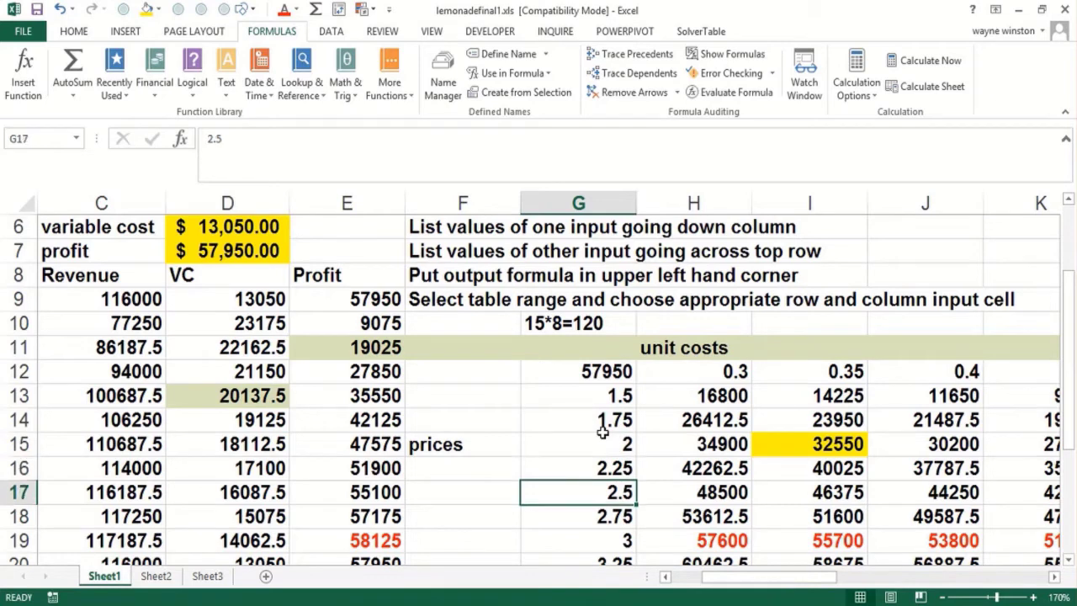
key(Down)
key(Down)
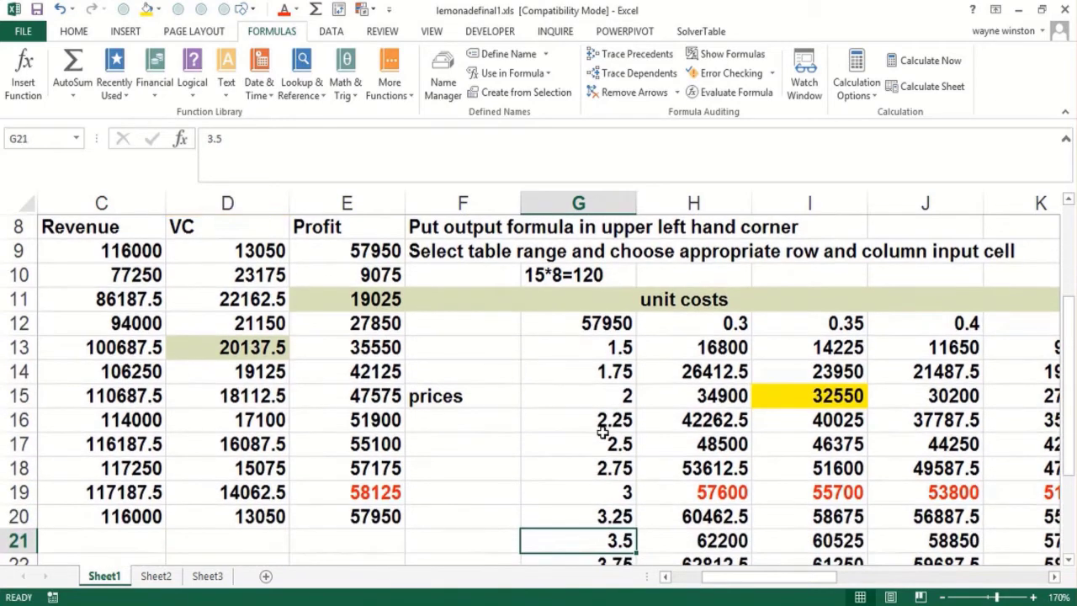
key(Up)
key(Up)
key(Up)
key(Down)
key(Down)
key(Down)
key(Down)
key(Down)
key(Down)
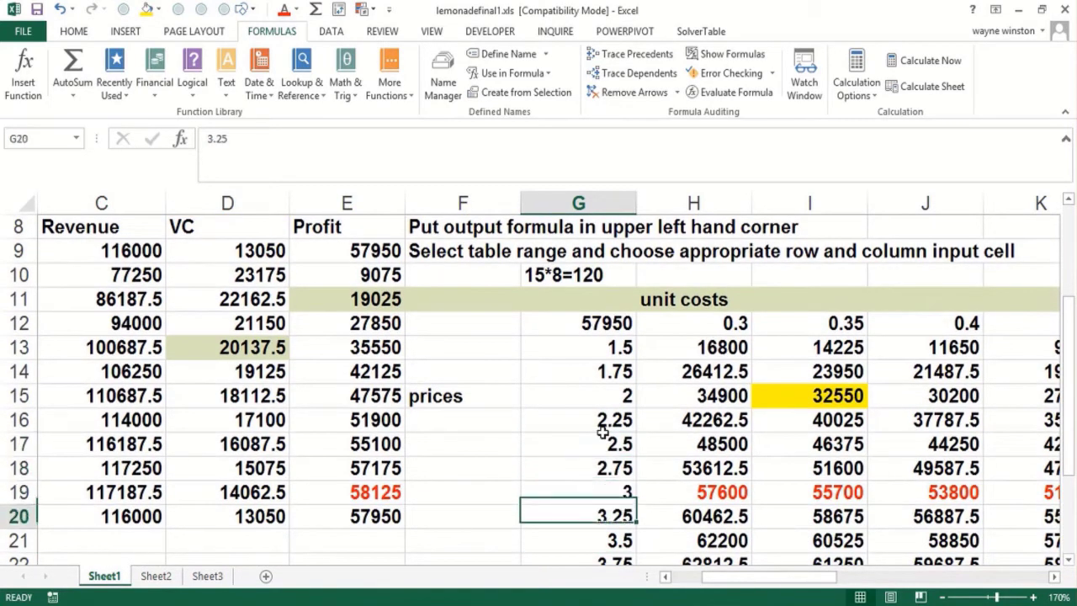
key(Down)
key(Down)
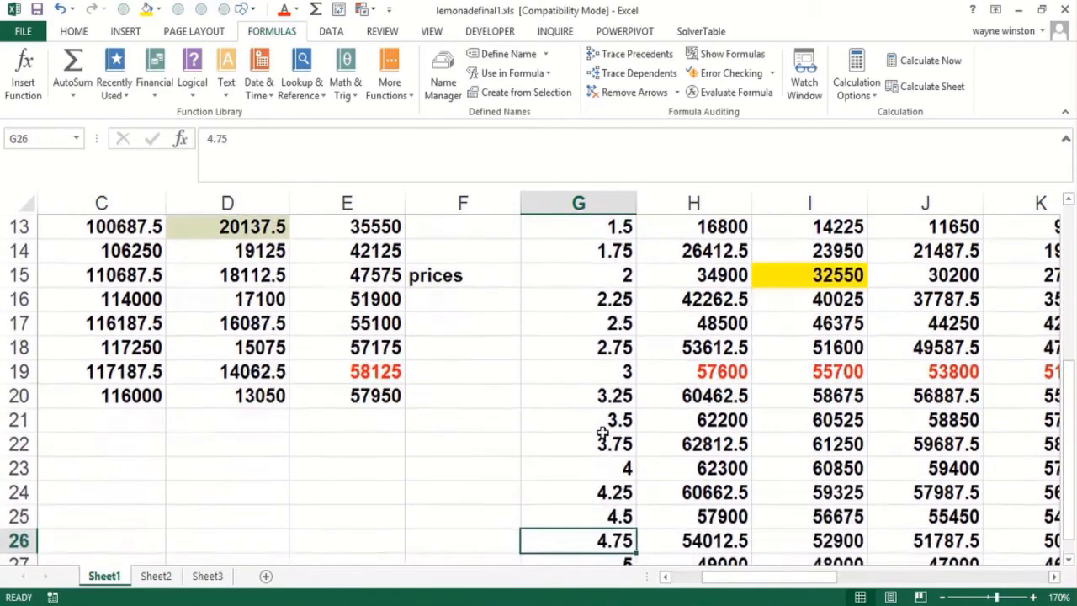
key(Up)
key(Up)
key(Up)
key(Up)
key(Up)
key(Up)
key(Up)
key(Up)
key(Up)
key(Up)
key(Up)
key(Up)
key(Up)
key(Up)
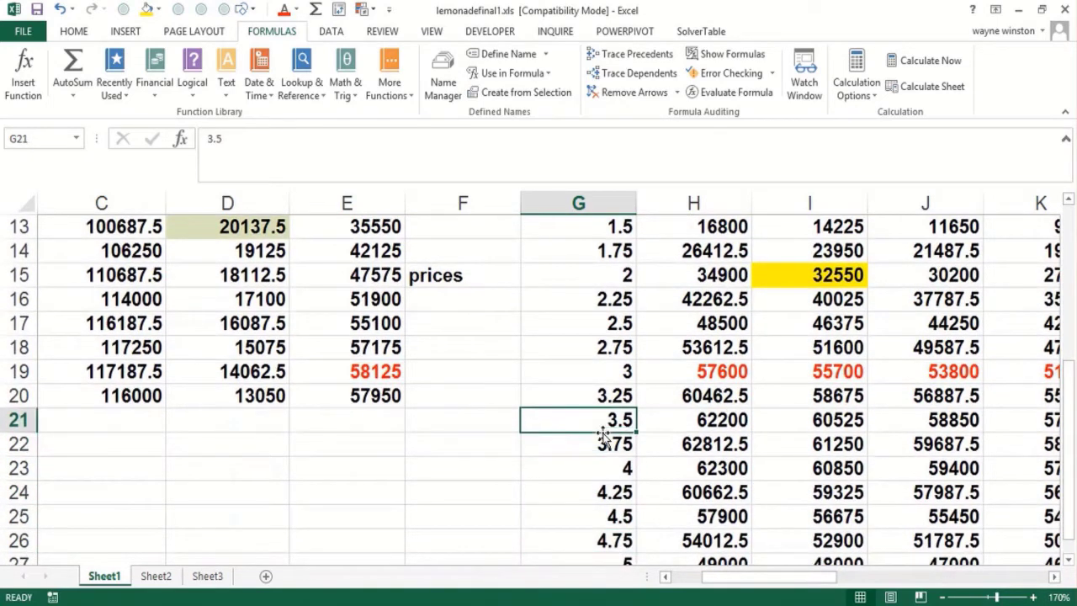
key(Up)
key(Up)
key(Down)
key(Down)
key(Down)
key(Down)
key(Down)
key(Down)
key(Down)
key(Down)
key(Down)
key(Down)
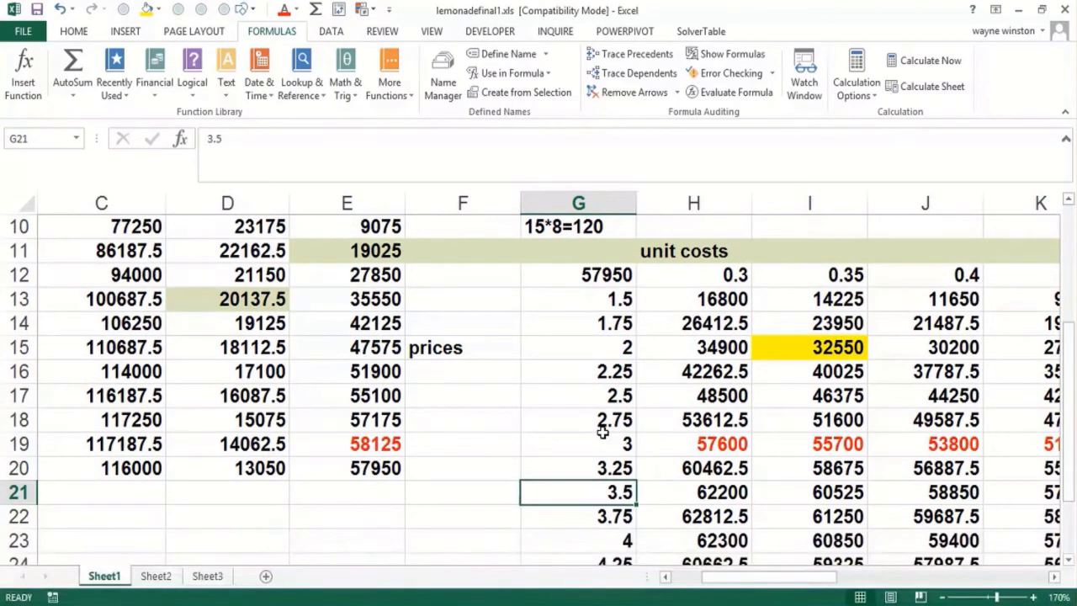
key(Down)
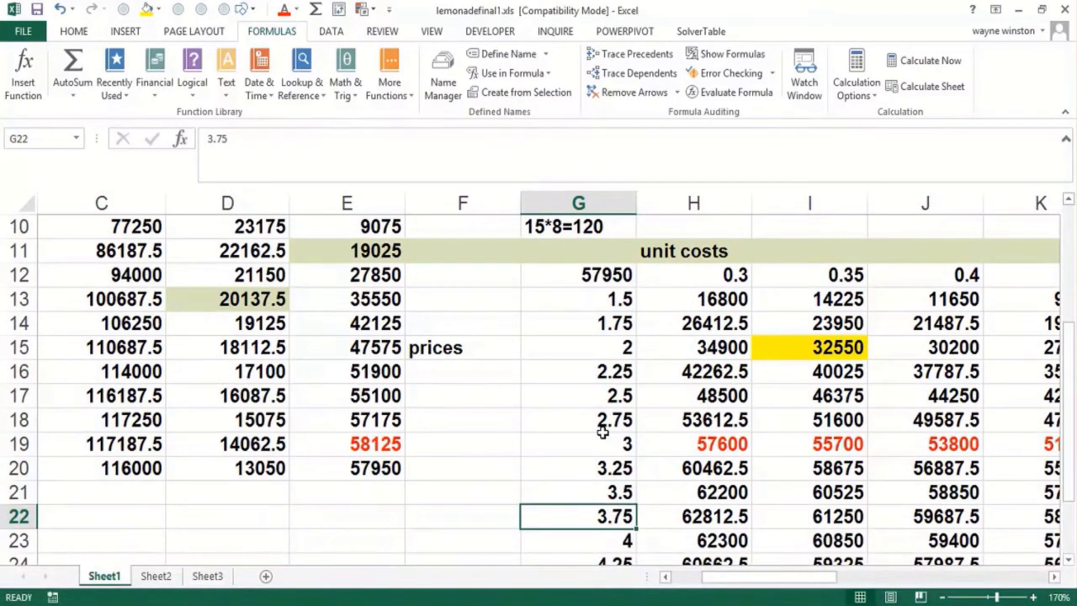
key(Down)
key(Down)
key(Down)
key(Down)
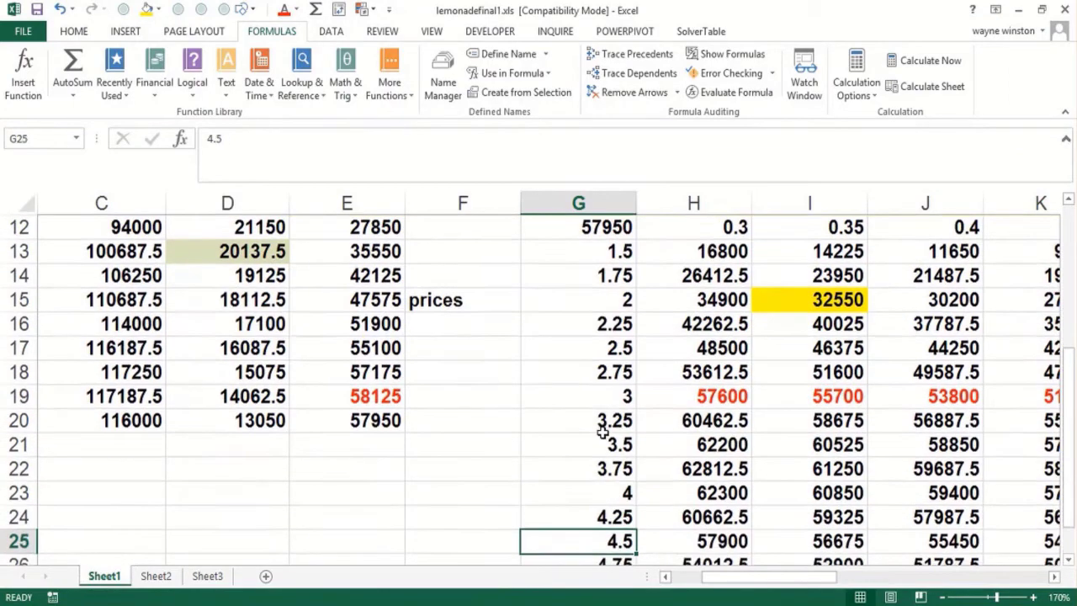
key(Up)
key(Up)
key(Up)
key(Up)
key(Up)
key(Up)
key(Up)
key(Up)
key(Up)
key(Up)
key(Up)
key(Up)
key(Up)
key(Up)
key(Up)
key(Up)
key(Up)
key(Up)
key(Up)
key(Up)
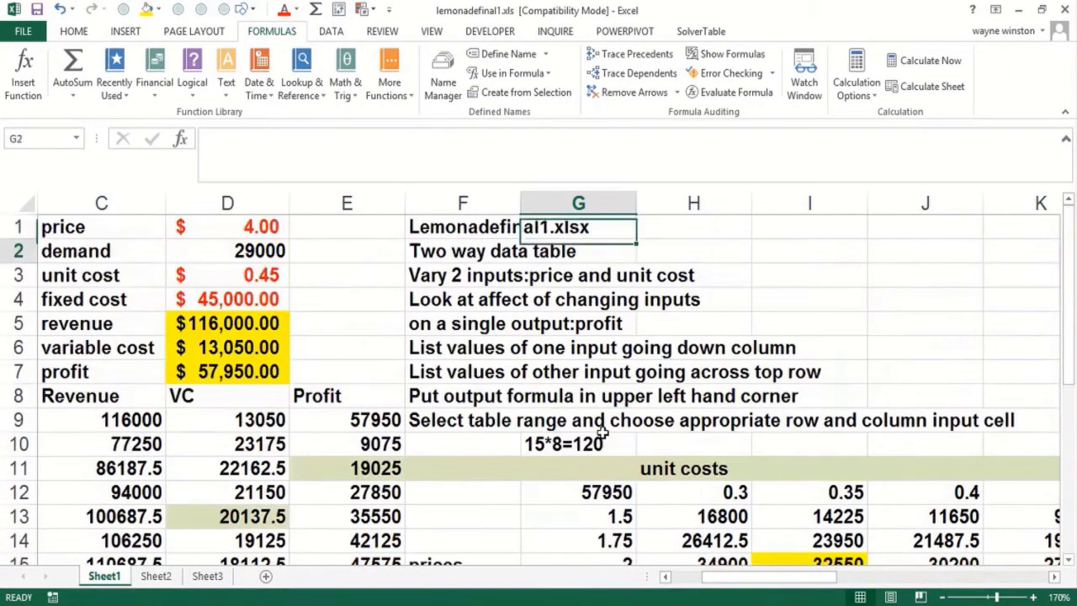
key(Down)
key(Down)
key(Down)
key(Down)
key(Down)
key(Down)
key(Down)
key(Down)
key(Down)
key(Down)
key(Down)
key(Down)
key(Down)
key(Down)
key(Down)
key(Down)
key(Down)
key(Right)
key(Right)
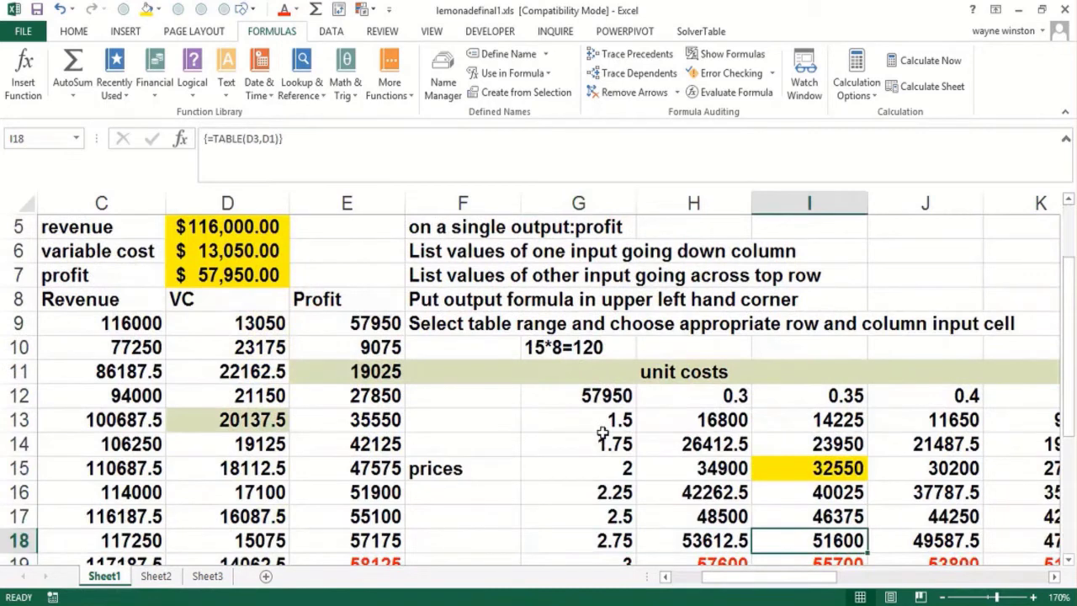
key(Left)
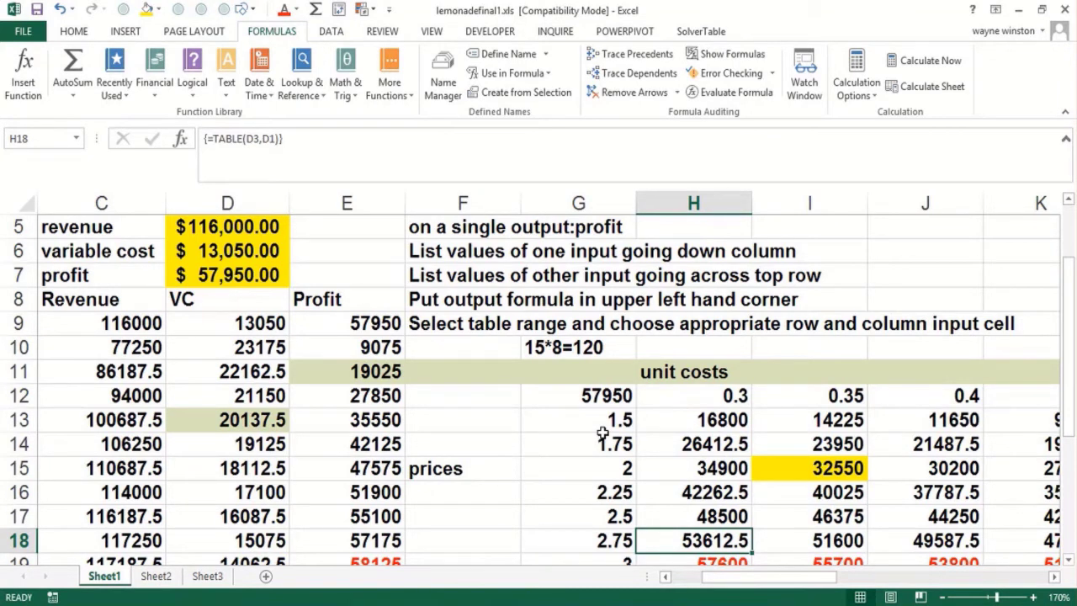
key(Up)
key(Down)
key(Up)
key(Up)
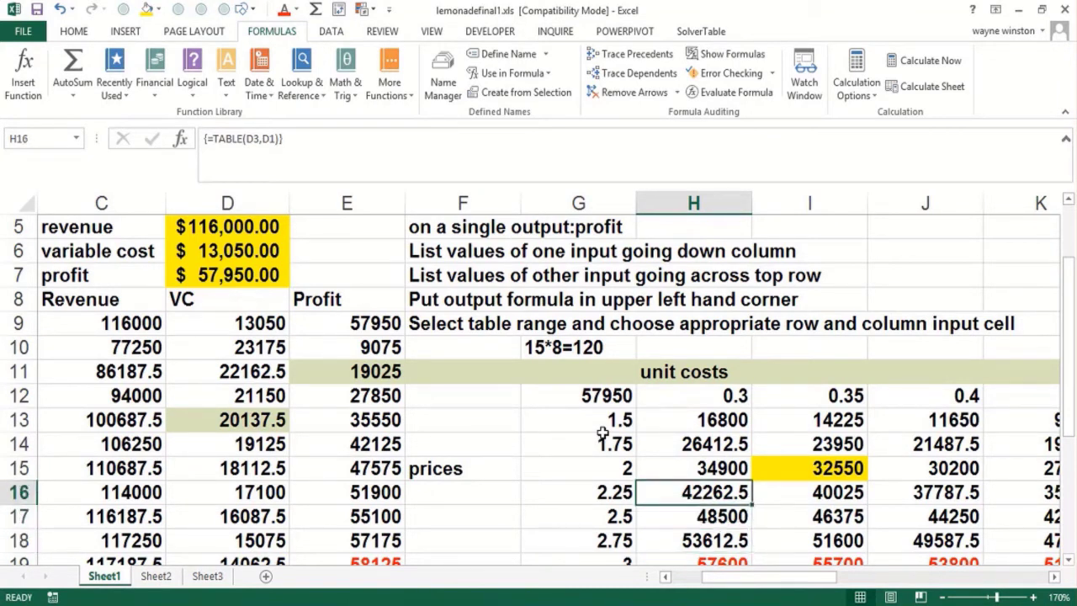
key(Up)
key(Up)
key(Up)
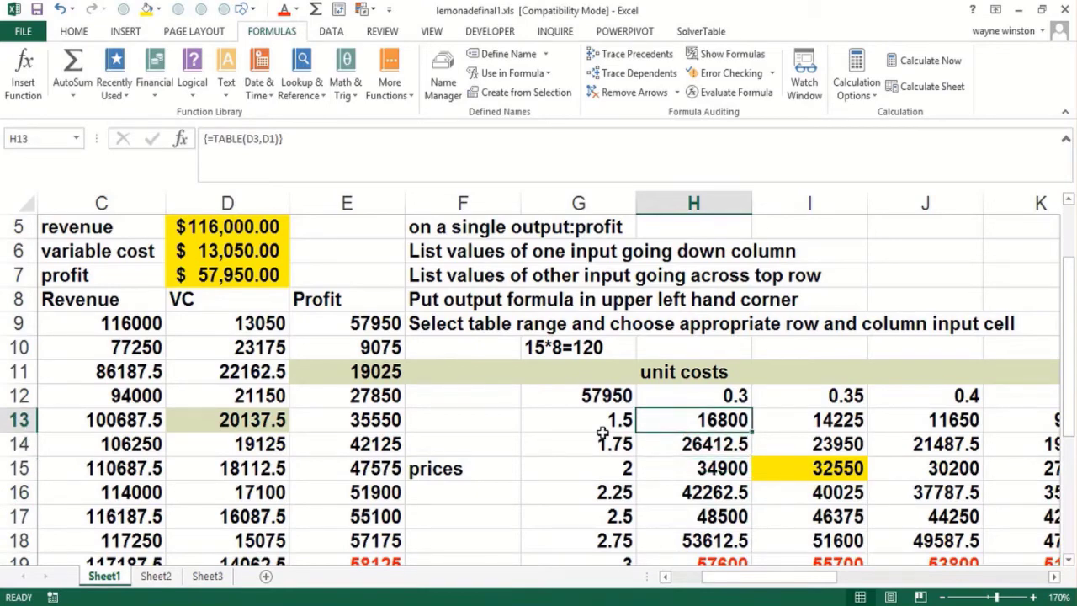
key(Right)
key(Right)
key(Right)
key(Right)
key(Right)
key(Right)
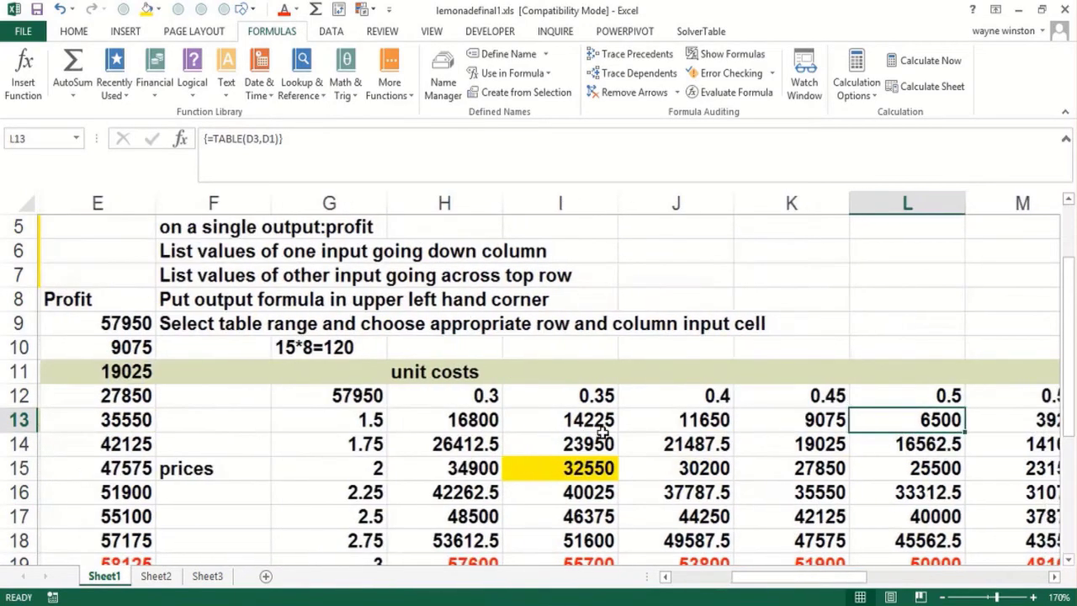
key(Left)
key(Left)
key(Left)
key(Left)
key(Left)
key(Left)
key(Left)
key(Left)
key(Left)
key(Left)
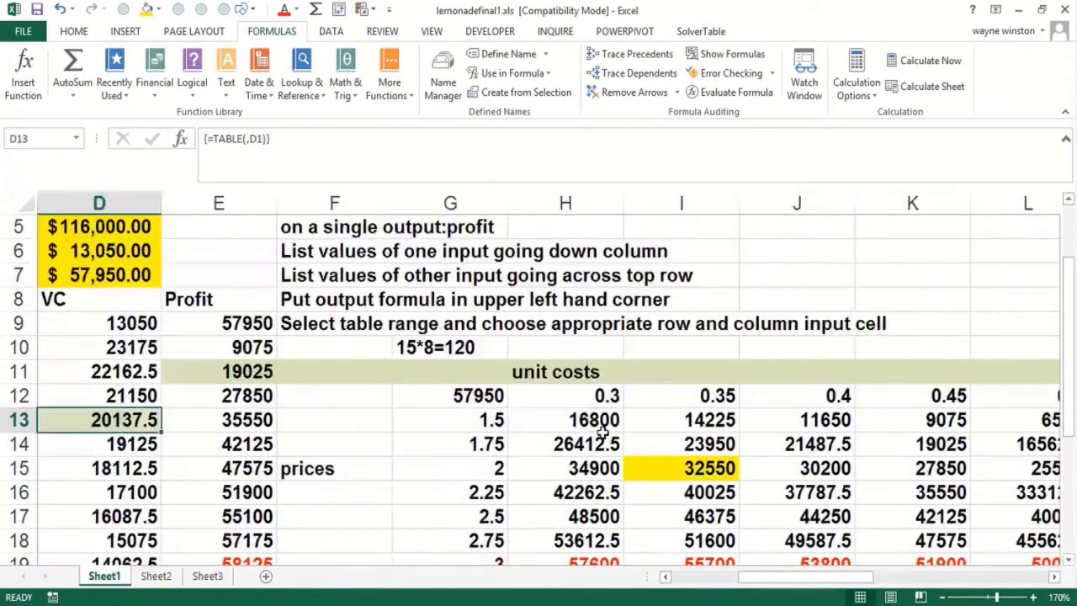
key(Down)
key(Down)
key(Down)
key(Down)
key(Down)
key(Down)
key(Down)
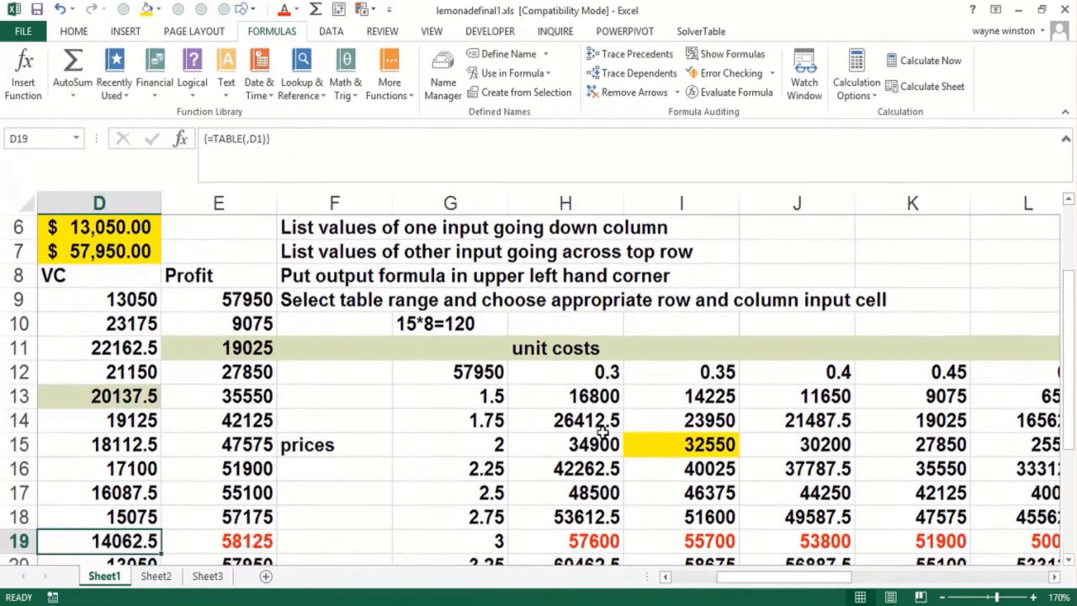
key(Down)
key(Down)
key(Down)
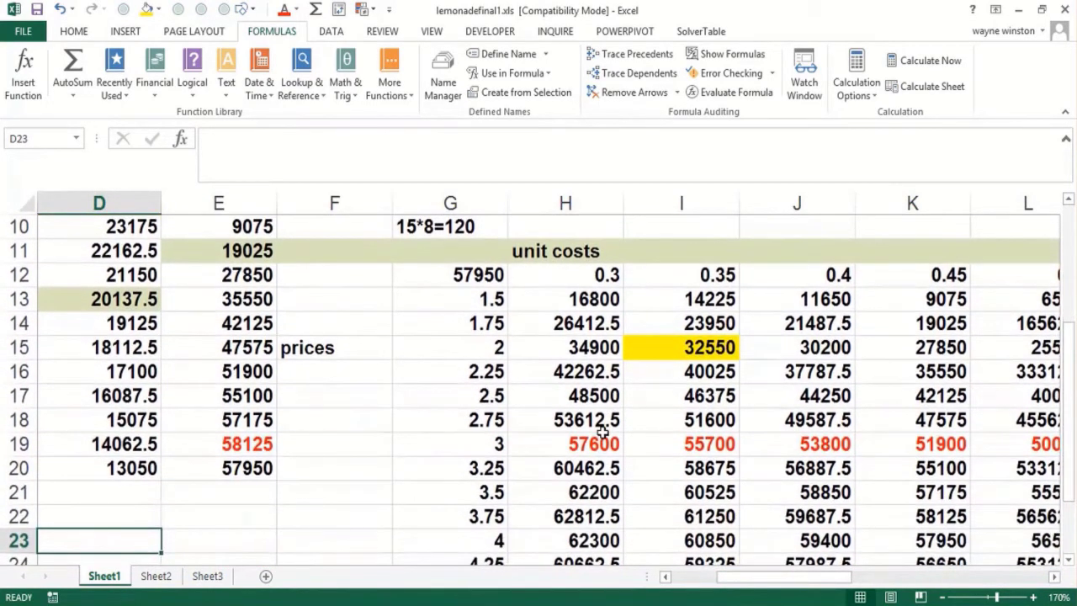
scroll(602, 431, down, 1)
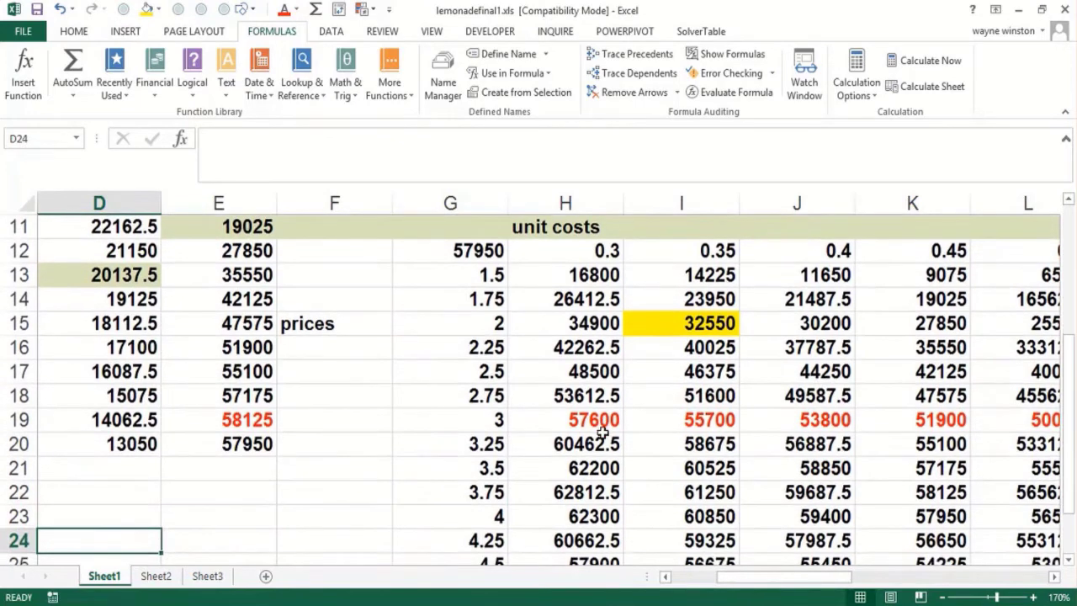
key(Up)
key(Up)
key(Up)
key(Left)
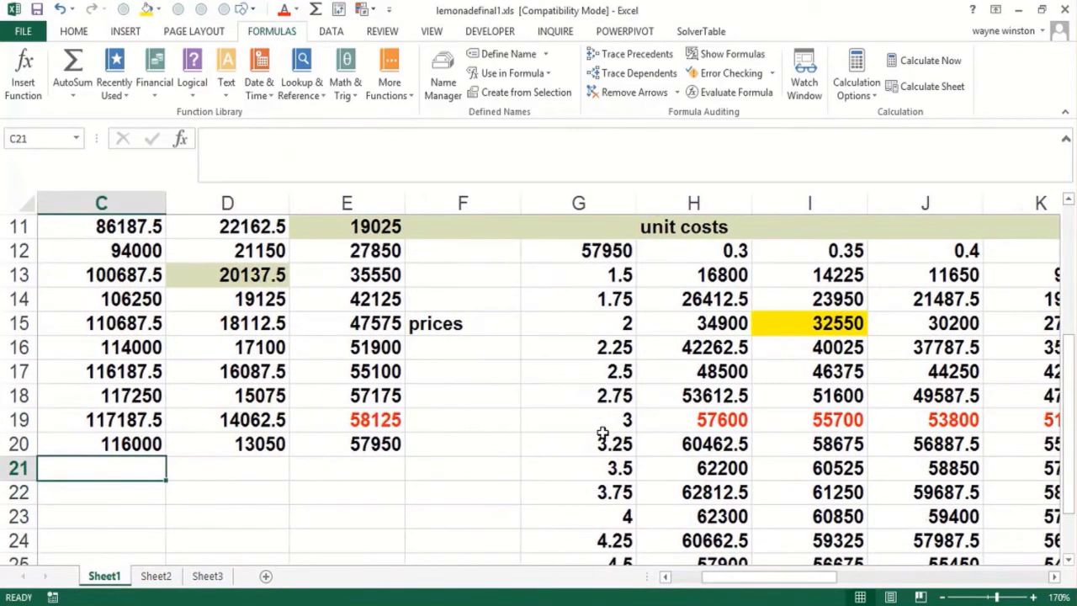
key(Left)
key(Up)
key(Up)
key(Up)
key(Up)
key(Up)
key(Up)
key(Up)
key(Up)
key(Up)
key(Up)
key(Up)
key(Up)
key(Up)
key(Up)
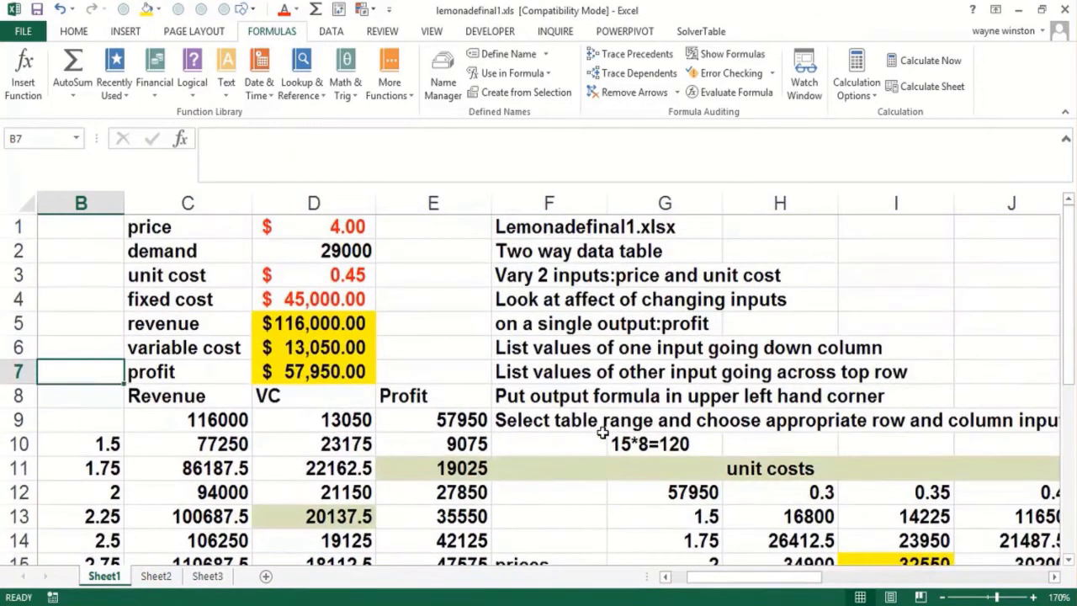
key(Down)
key(Down)
key(Down)
key(Down)
key(Down)
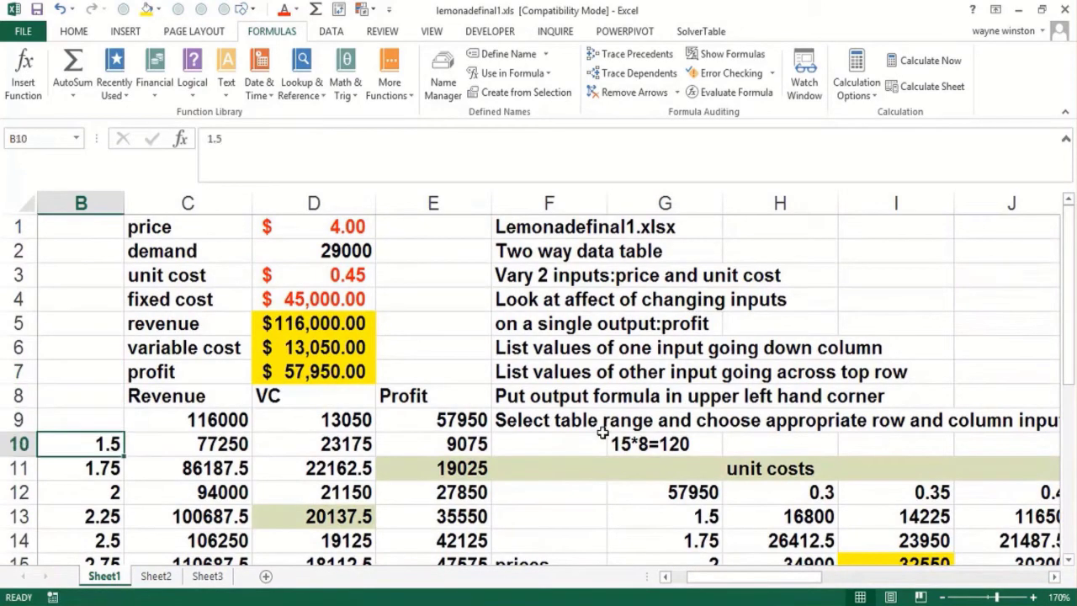
key(Up)
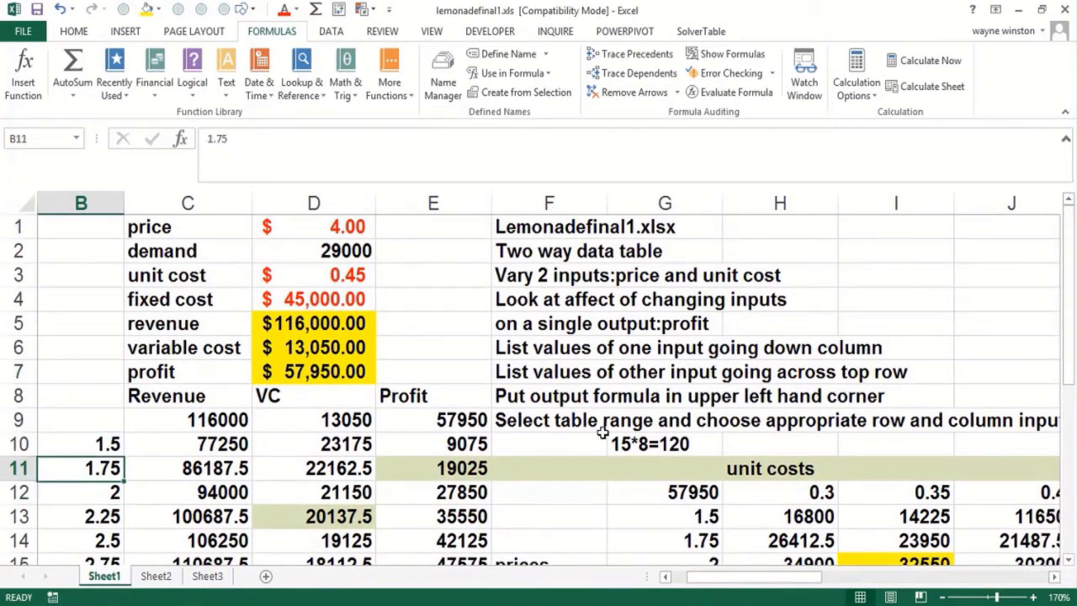
key(Down)
key(Down)
key(Down)
key(Down)
key(Down)
key(Down)
key(Down)
key(Down)
key(Down)
key(Down)
key(Down)
key(Right)
key(Right)
key(Right)
key(Right)
key(Right)
key(Right)
key(Right)
key(Right)
key(Right)
key(Right)
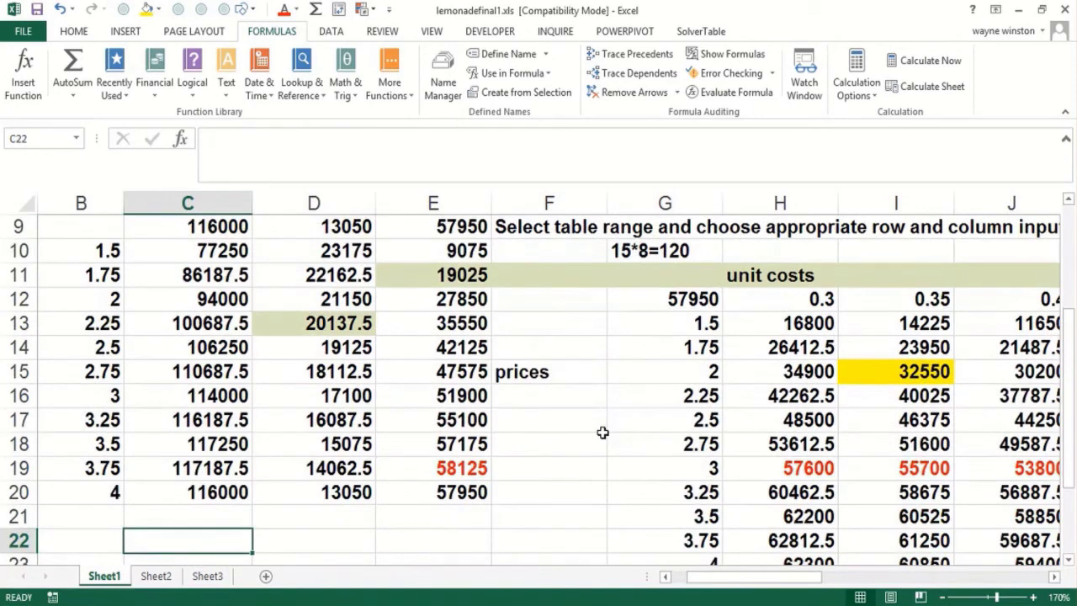
key(Left)
key(Left)
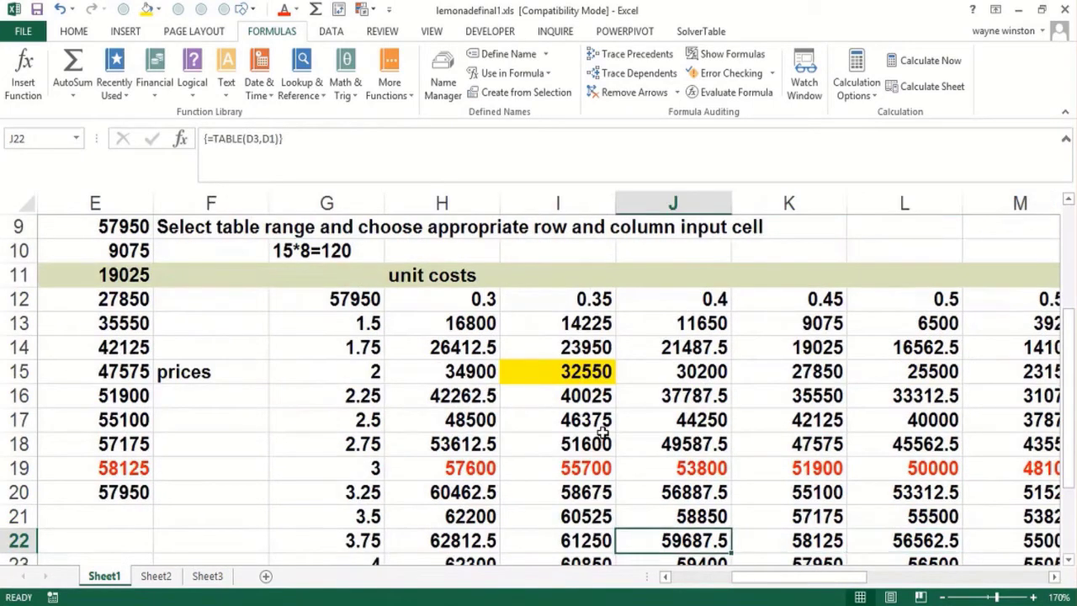
key(Down)
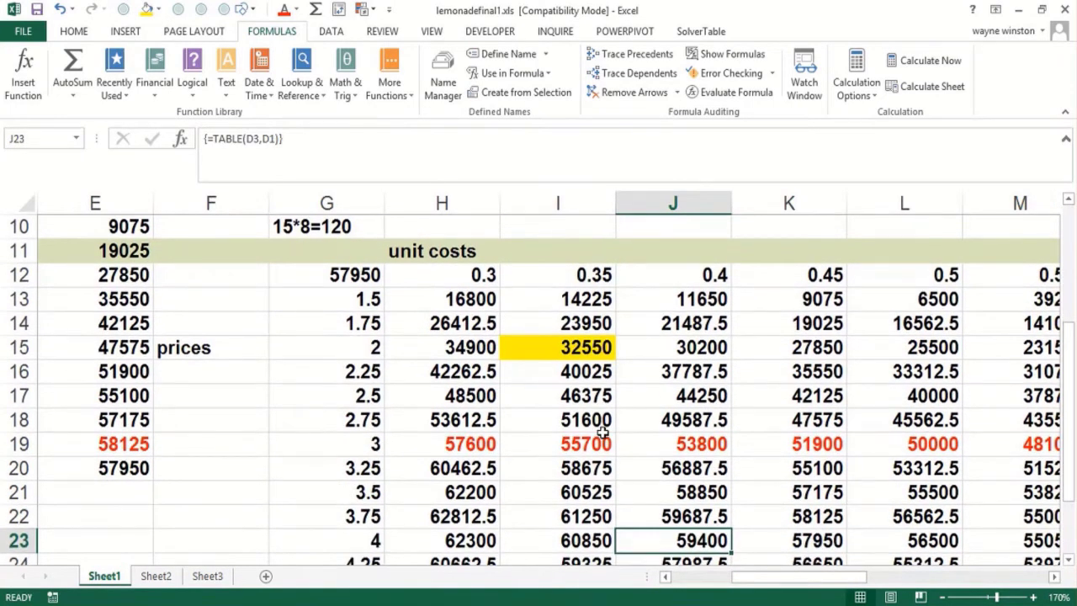
key(Up)
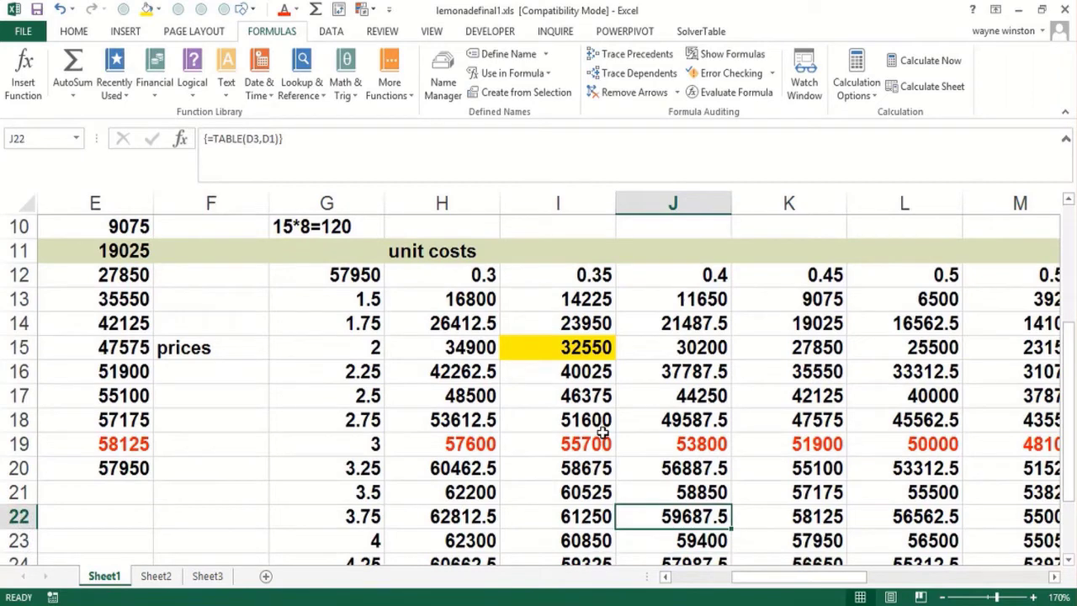
key(Left)
key(Left)
key(Left)
key(Left)
key(Left)
key(Left)
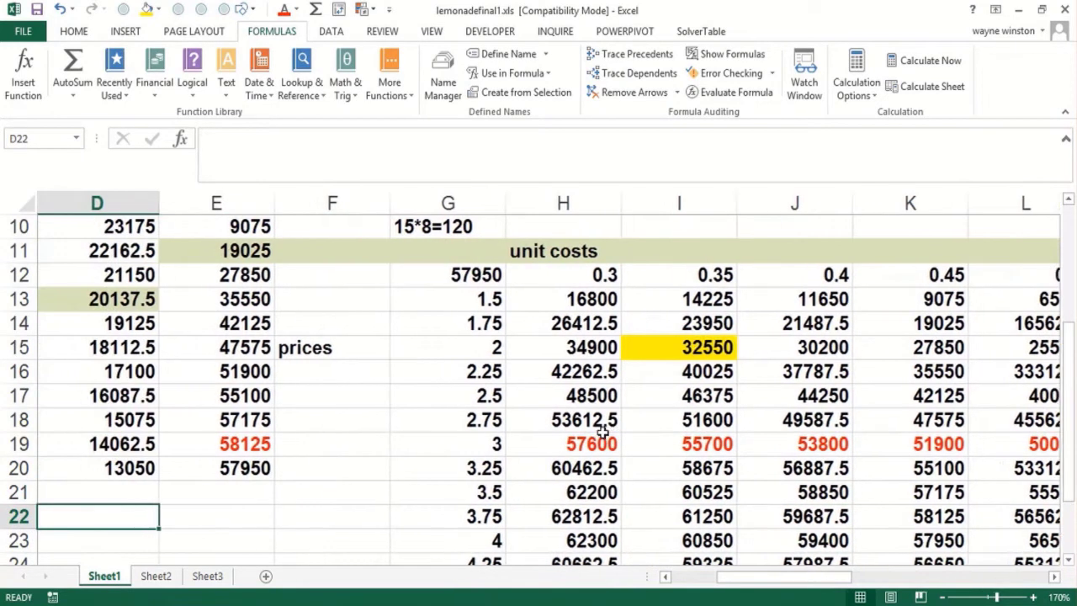
key(Right)
key(Right)
key(Right)
key(Right)
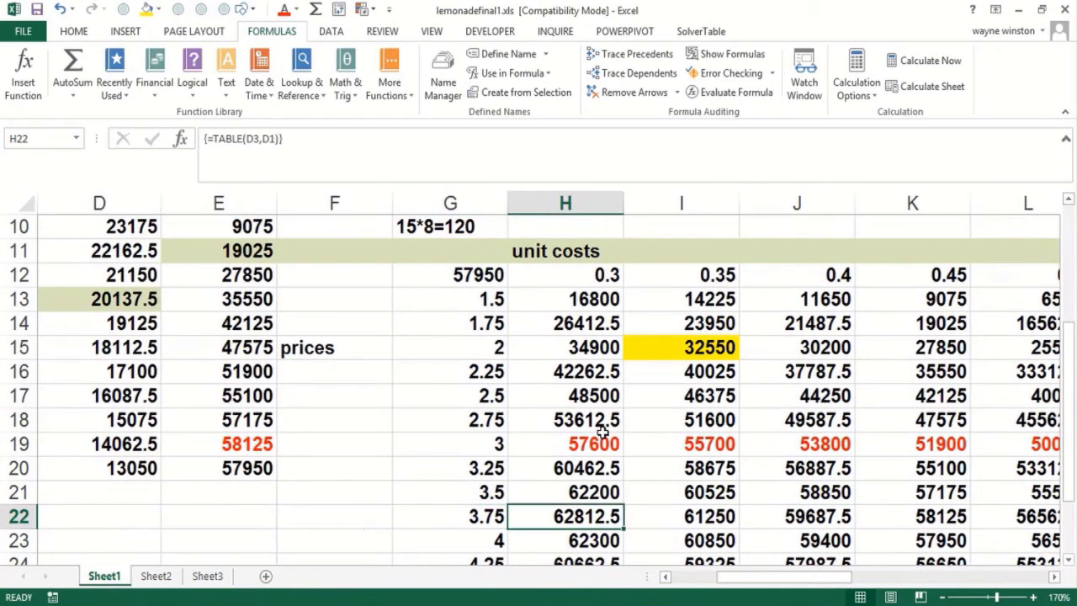
key(Up)
key(Up)
key(Up)
key(Up)
key(Up)
key(Up)
key(Up)
key(Up)
key(Up)
key(Down)
key(Down)
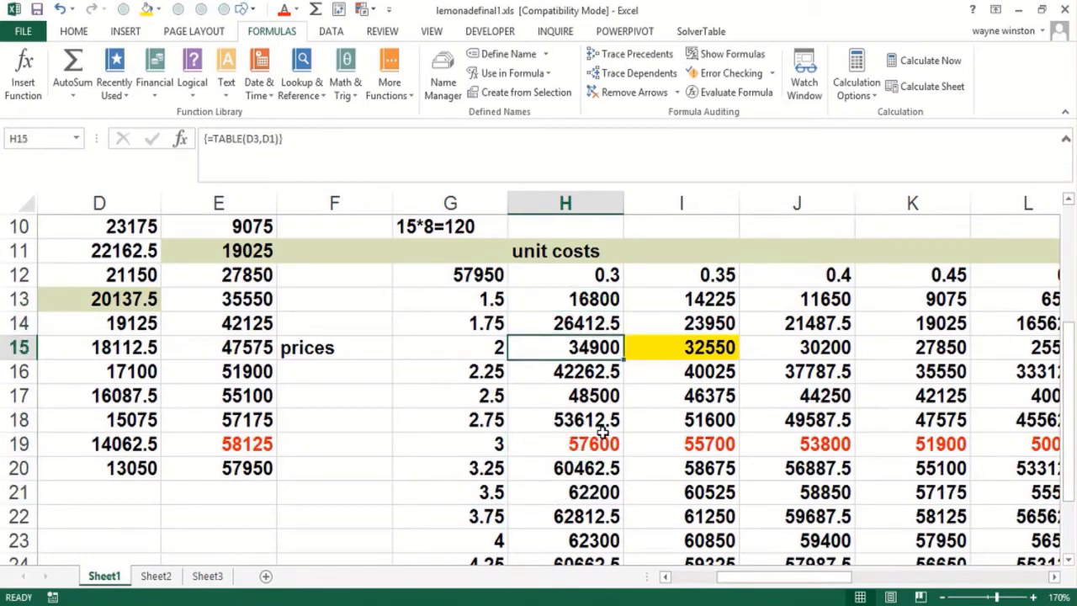
key(Down)
key(Down)
key(Down)
key(Down)
key(Down)
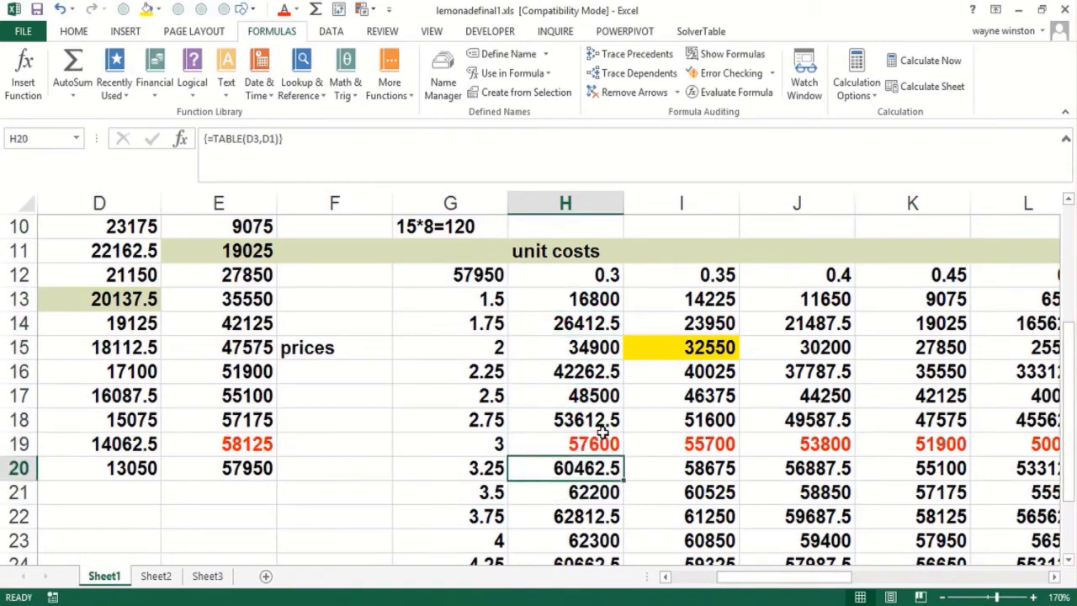
key(Down)
key(Down)
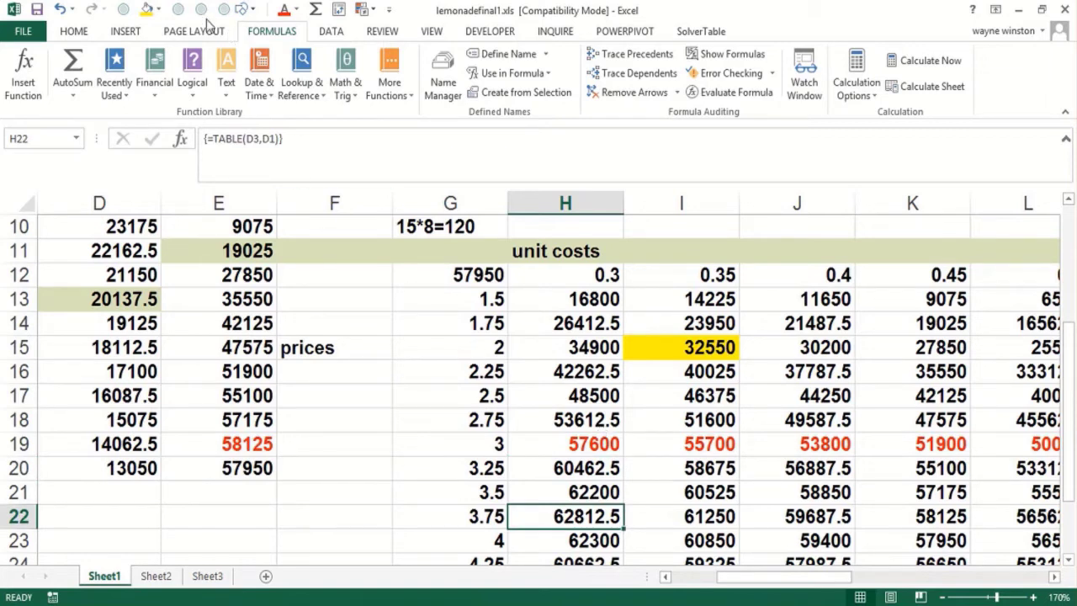
Fill H22, I22 and J22 orange, the top profits for unit costs 0.3, 0.35 and 0.4
click(158, 15)
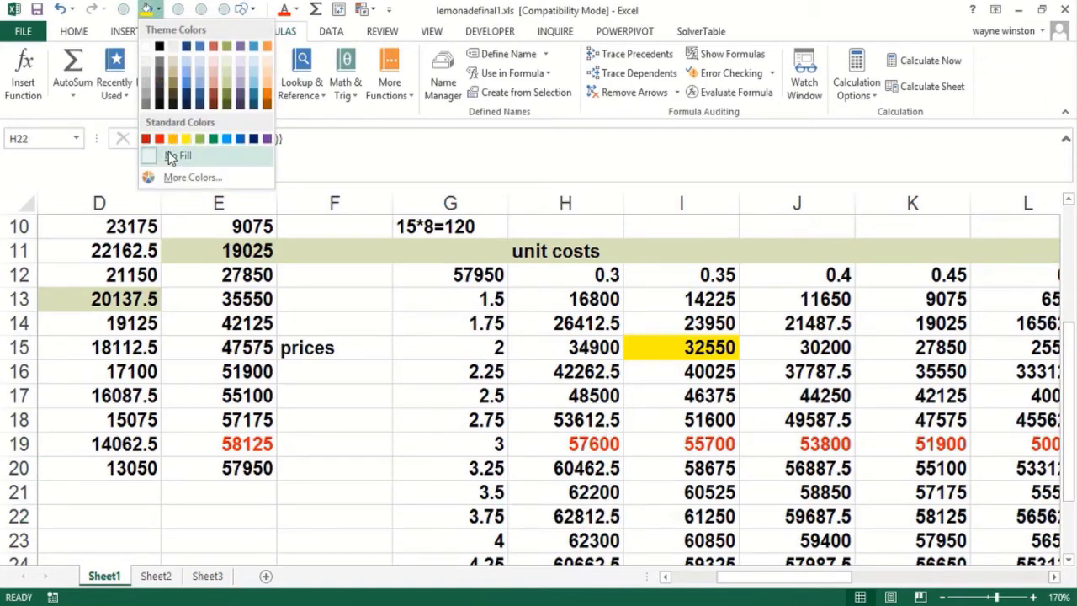
click(173, 138)
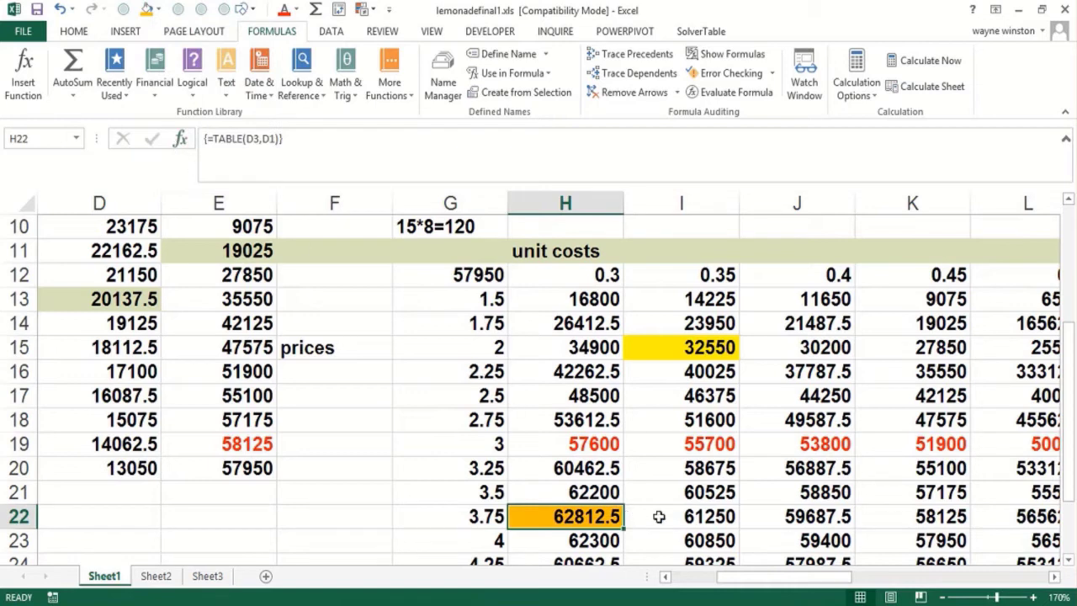
click(689, 530)
click(690, 517)
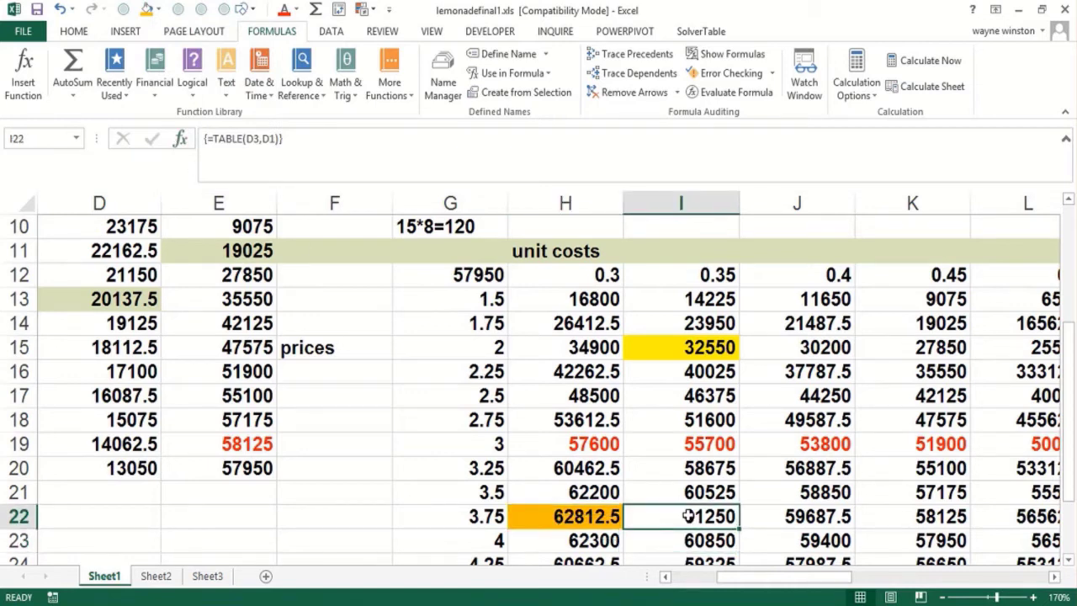
click(146, 10)
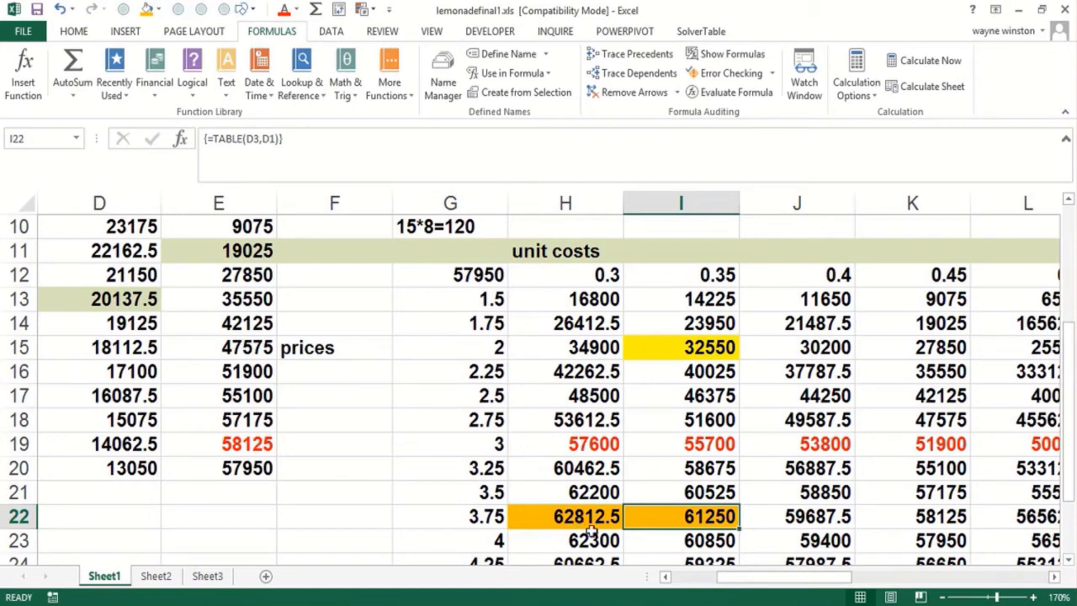
click(782, 542)
key(Up)
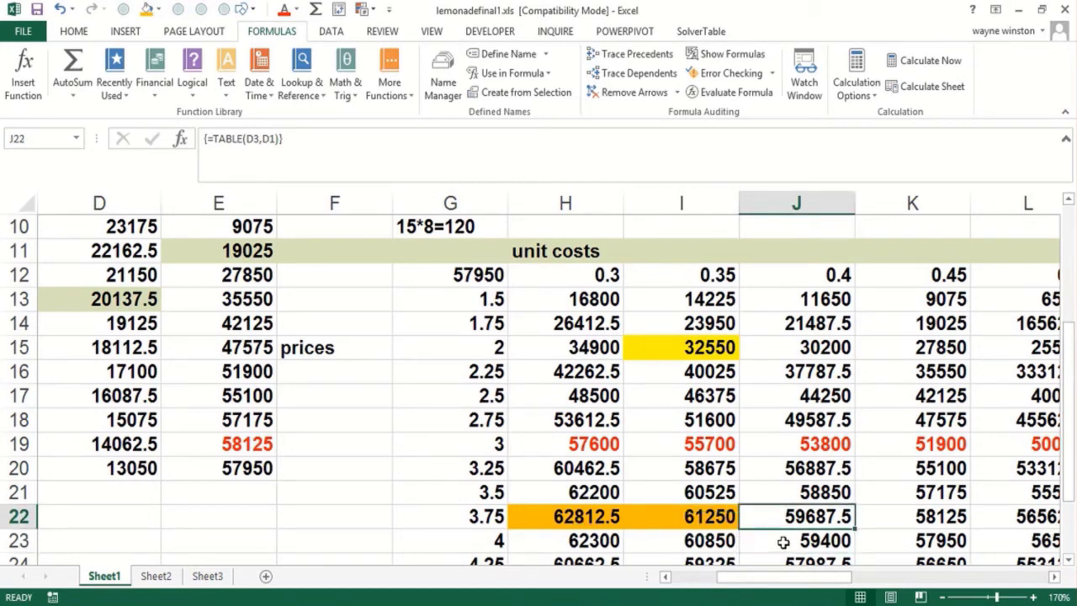
click(145, 9)
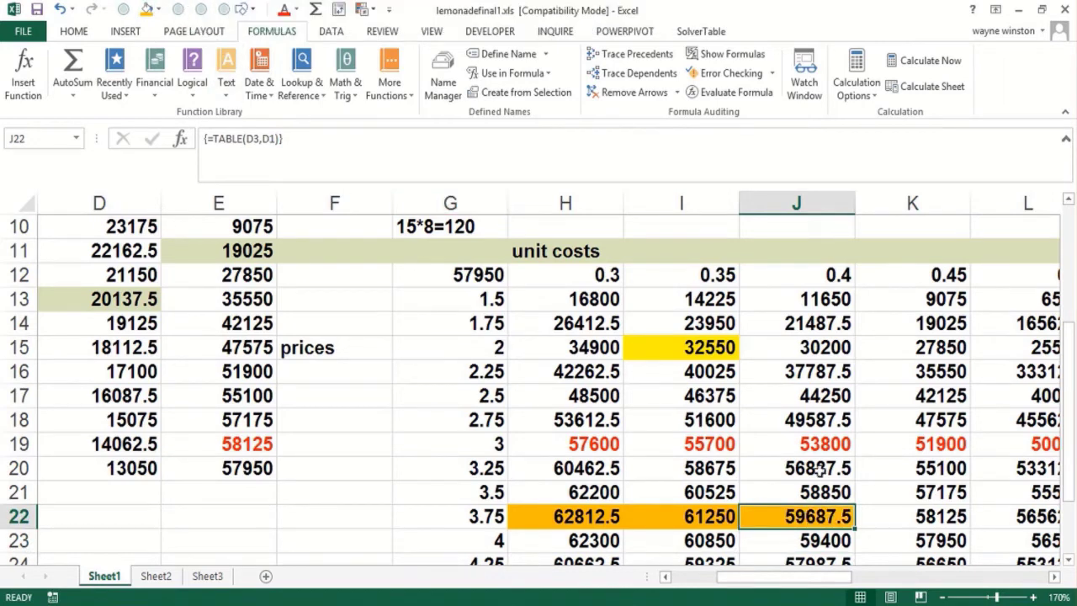
Fill K22 orange for unit cost 0.45 and pick L22 over L23 for 0.5
click(907, 521)
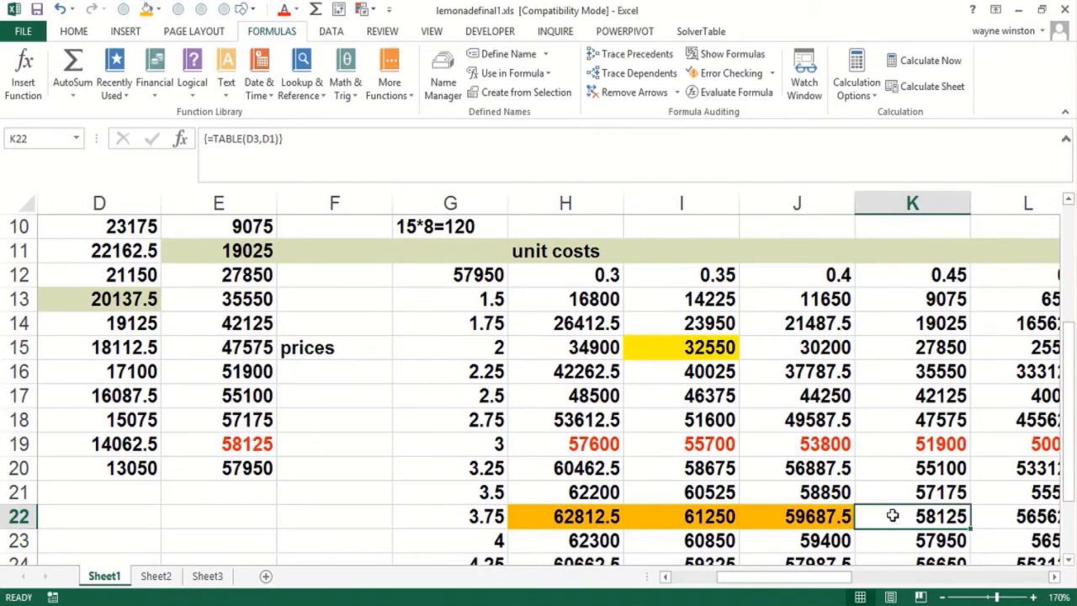
click(146, 9)
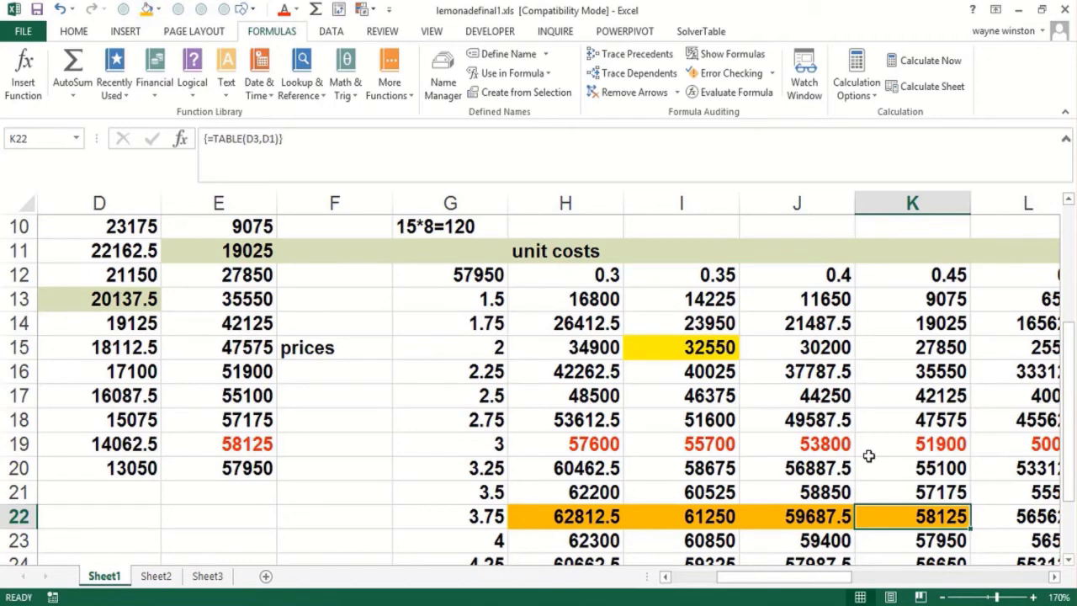
key(Right)
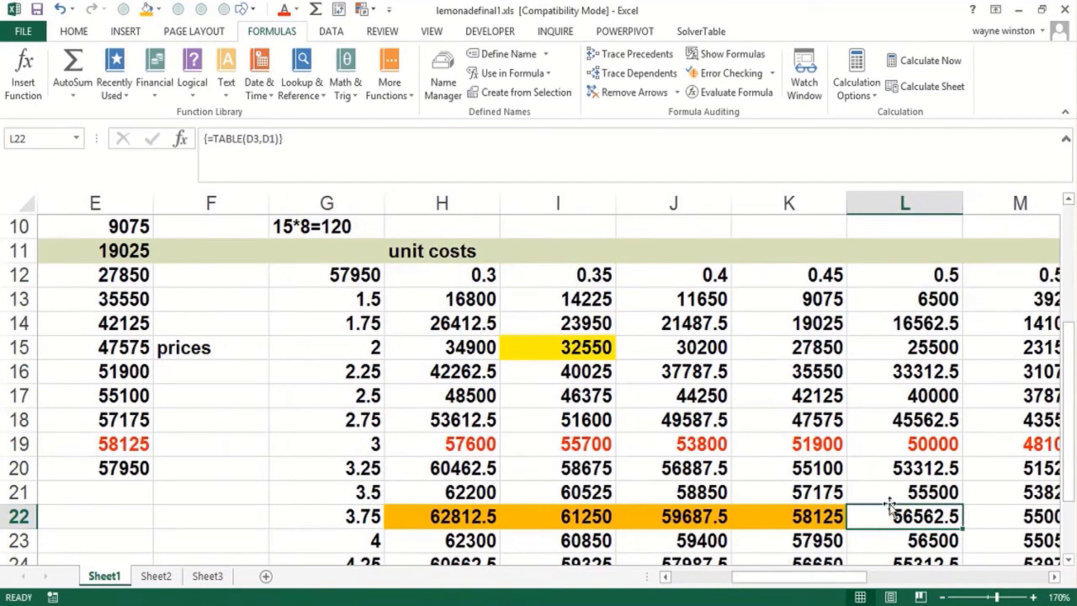
click(904, 538)
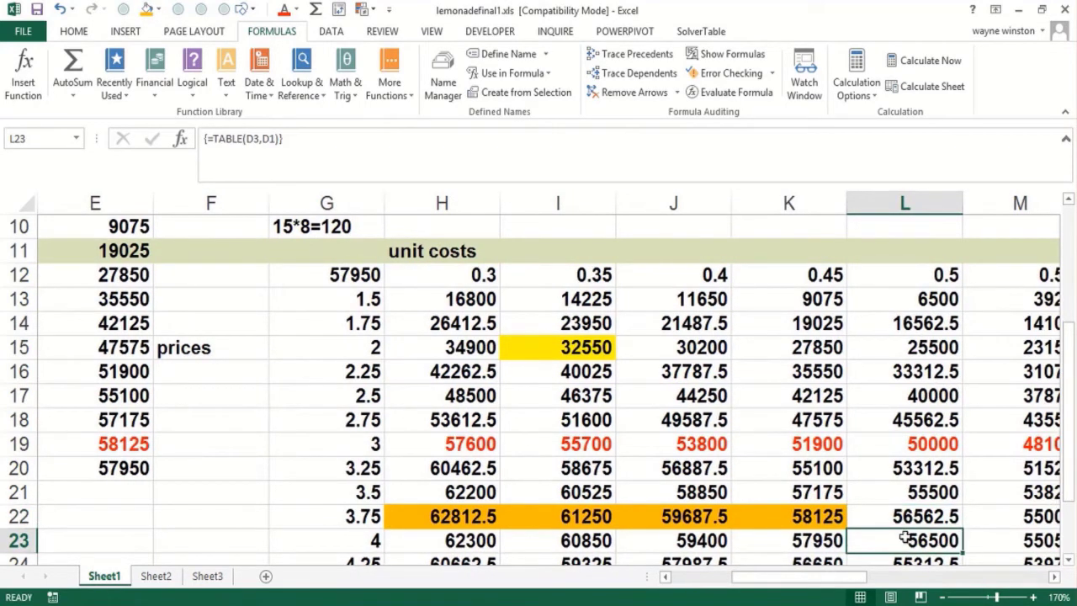
click(896, 515)
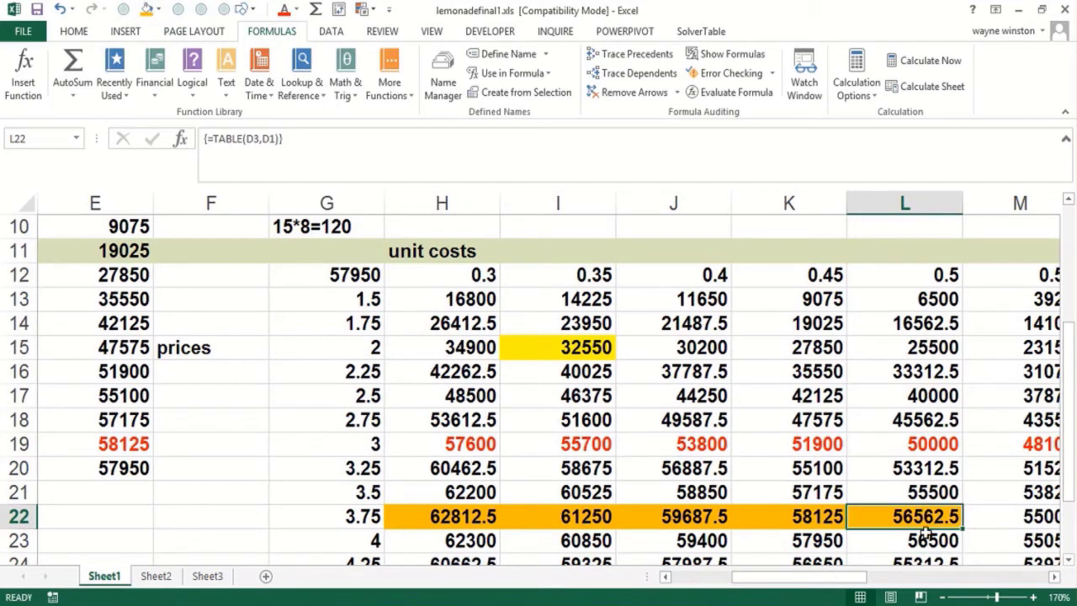
Fill M23 and N23 orange, the top profits for unit costs 0.55 and 0.6
click(1004, 516)
key(Right)
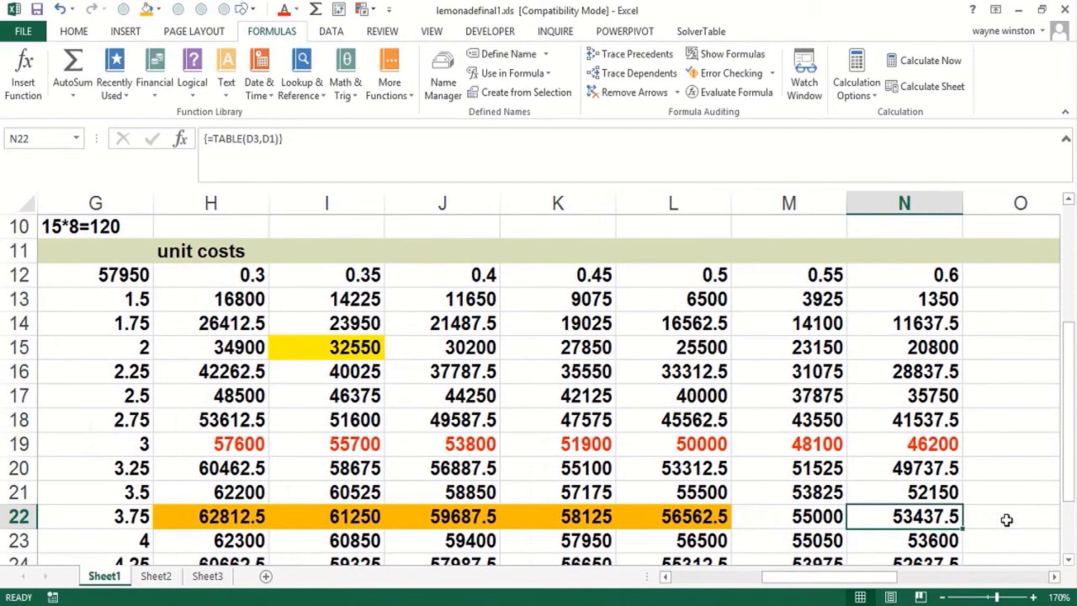
key(Down)
key(Left)
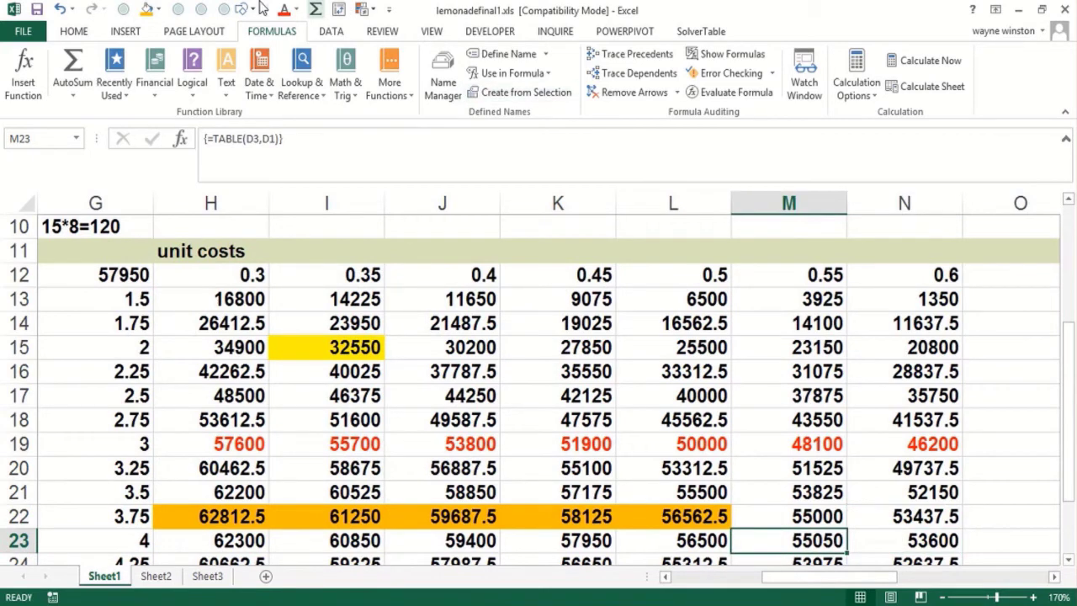
click(147, 8)
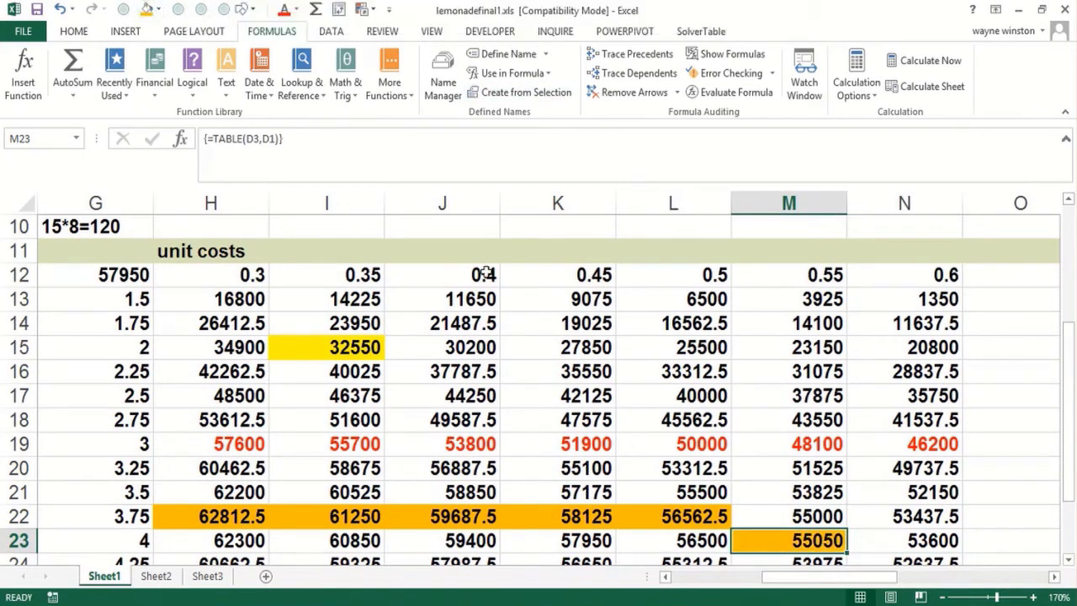
click(903, 541)
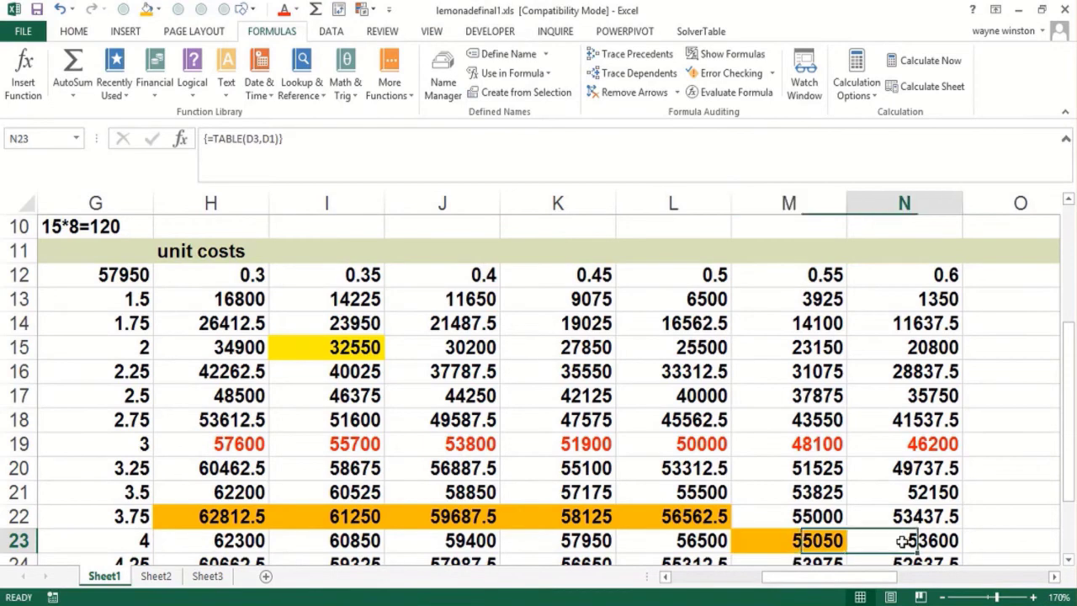
scroll(903, 541, down, 1)
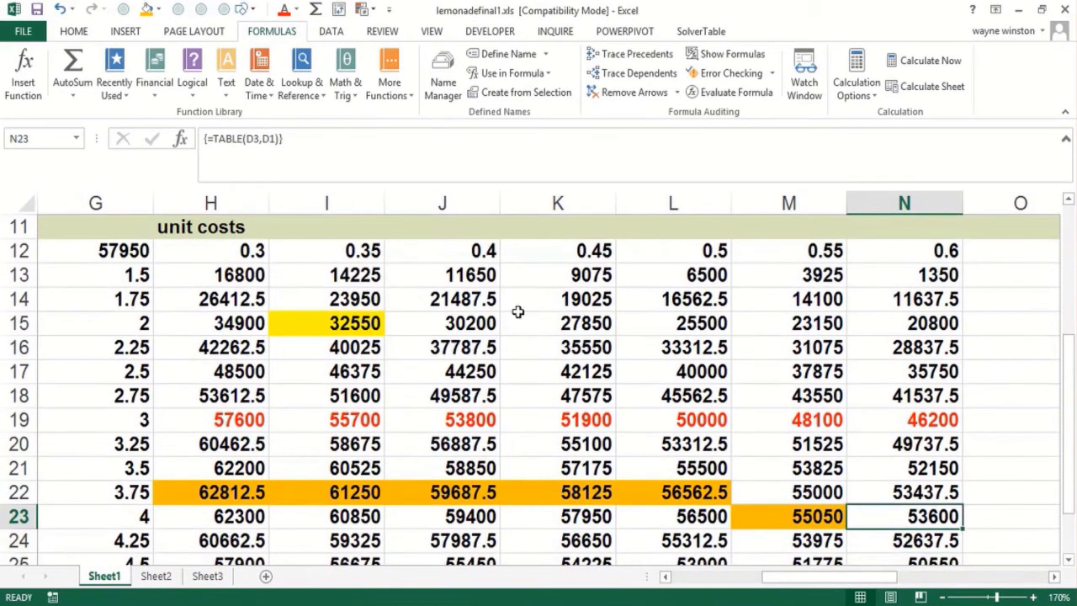
click(147, 9)
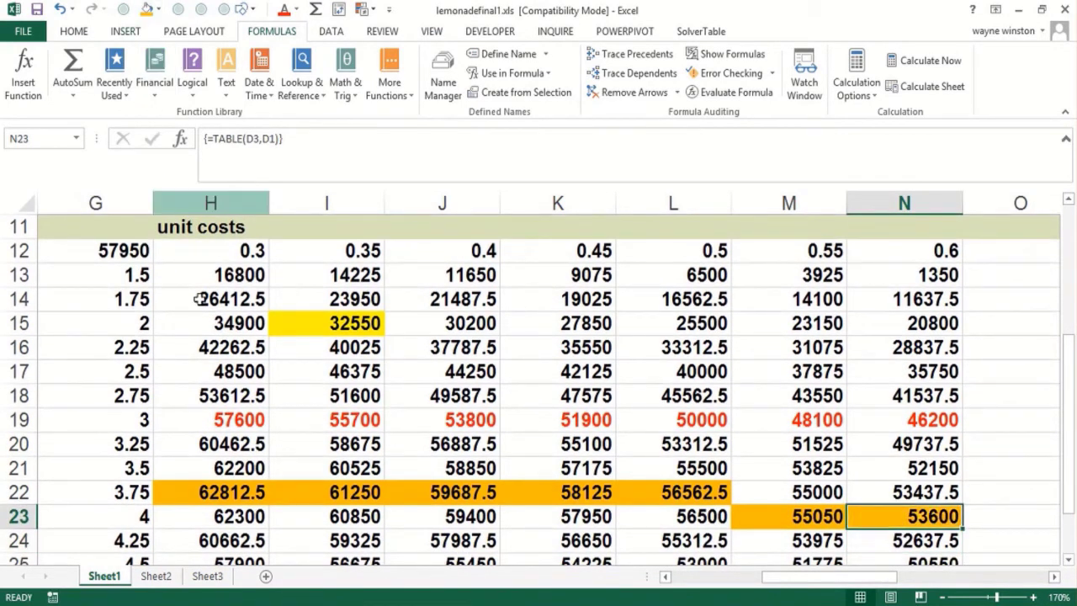
Review column H from the sheet notes down through the 0.3 unit cost profits
click(258, 418)
key(ctrl+Up)
key(ctrl+Up)
key(Down)
key(Down)
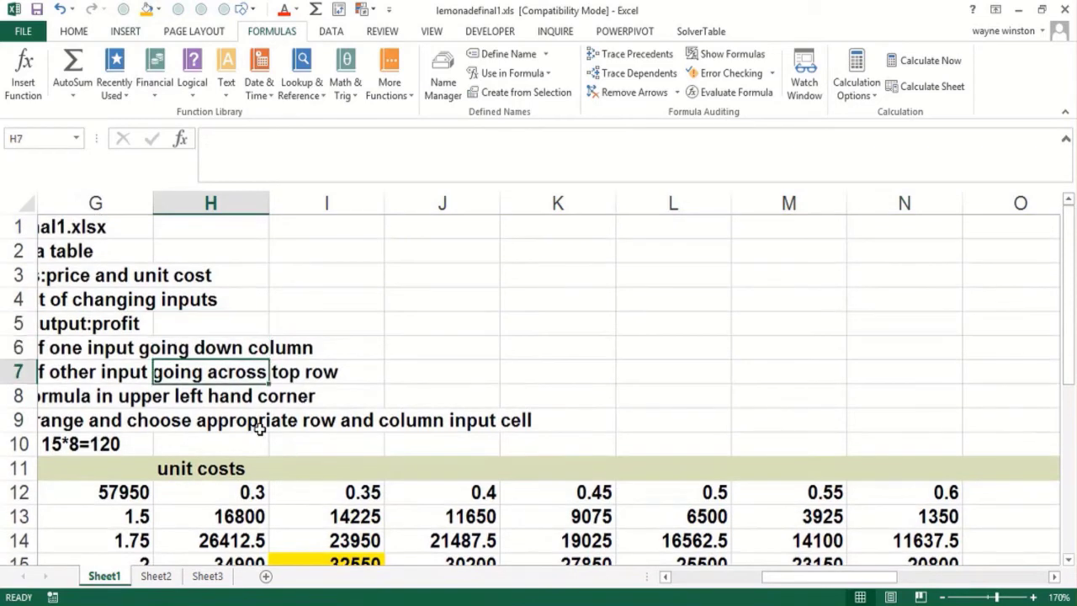
key(Down)
key(Down)
key(Down)
key(Down)
key(Down)
key(Down)
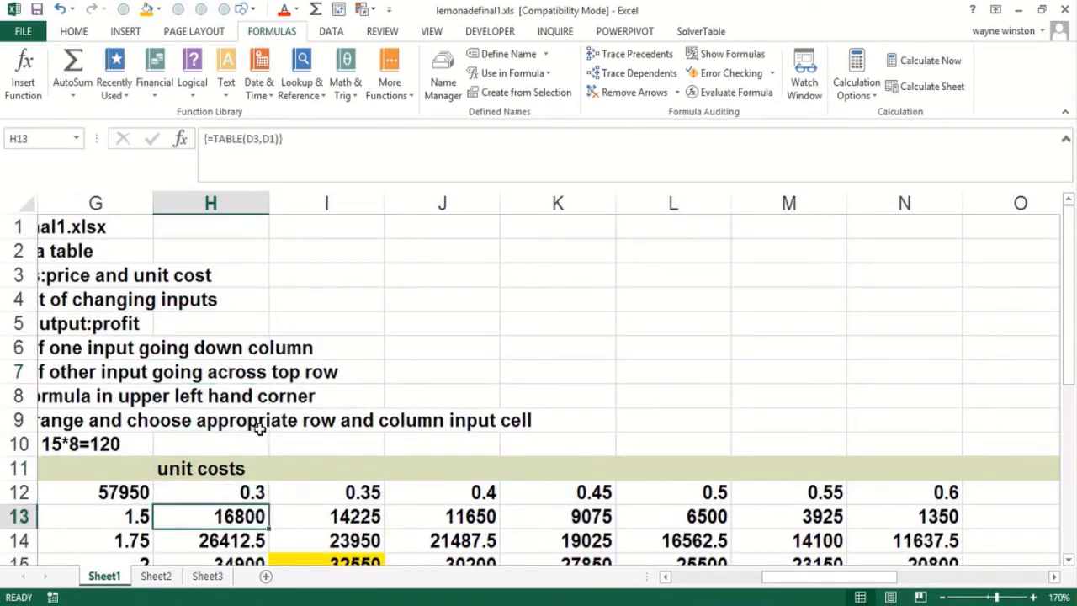
key(Down)
key(Down)
key(Down)
key(Down)
key(Down)
key(Down)
key(Down)
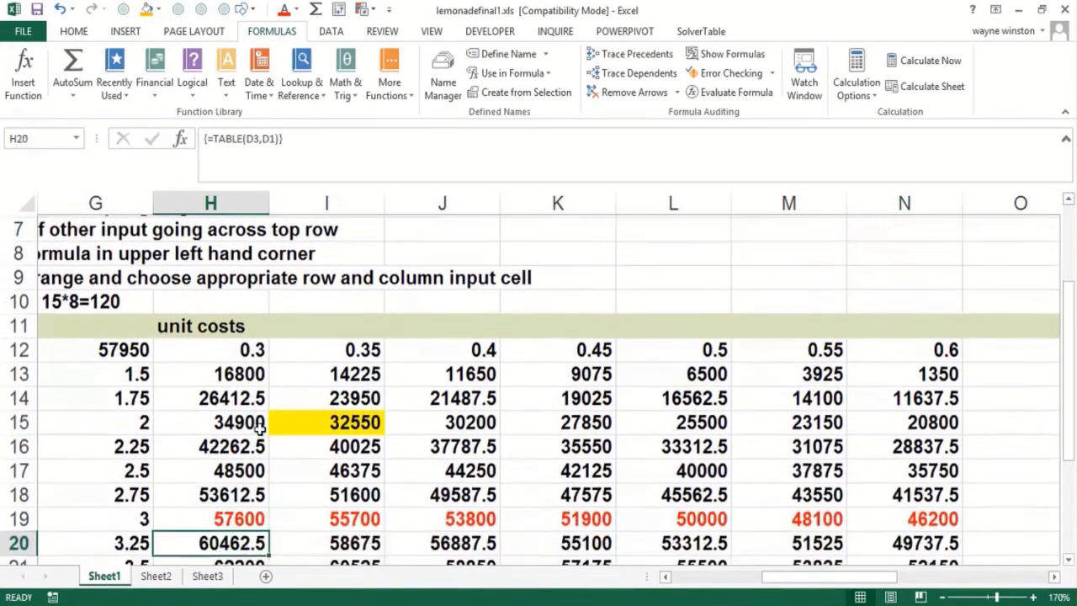
key(Down)
key(Down)
key(Down)
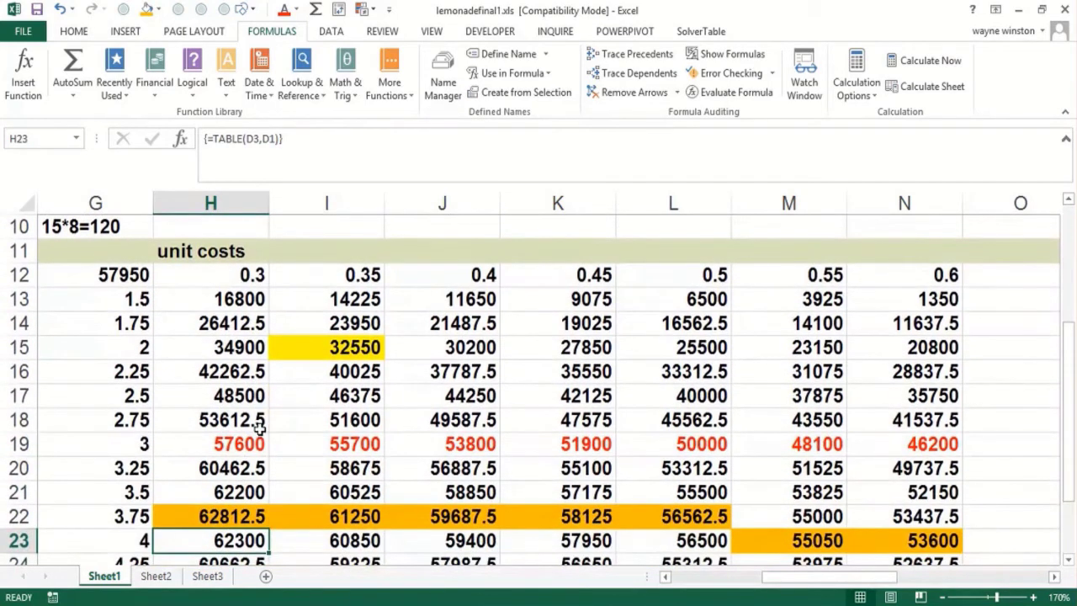
key(Down)
key(Down)
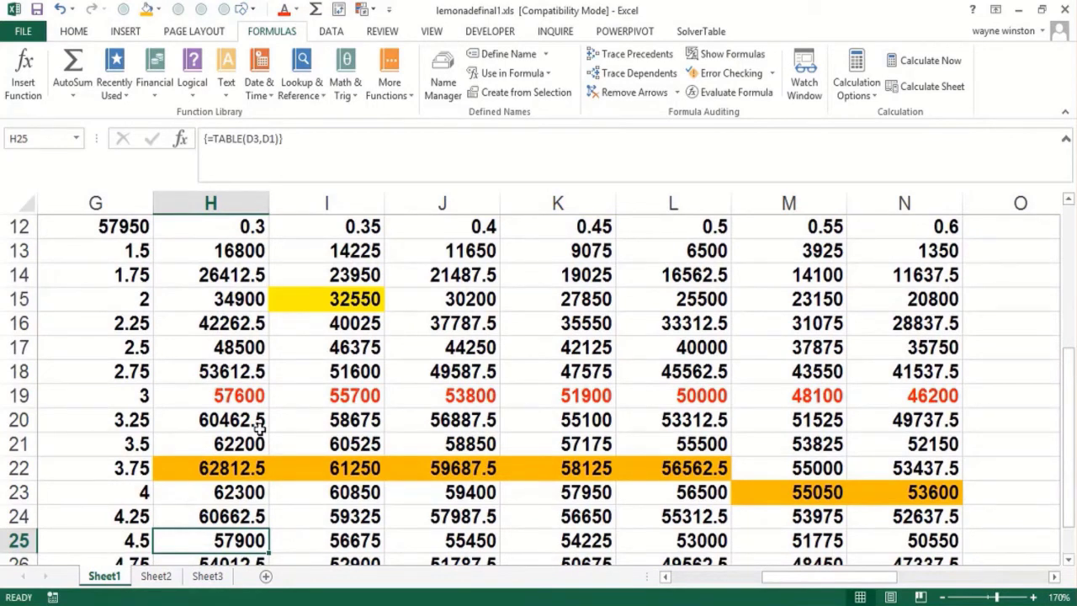
Move into the 0.35 unit cost column and step up its profits
key(Right)
key(Up)
key(Up)
key(Up)
key(Up)
key(Up)
key(Up)
key(Up)
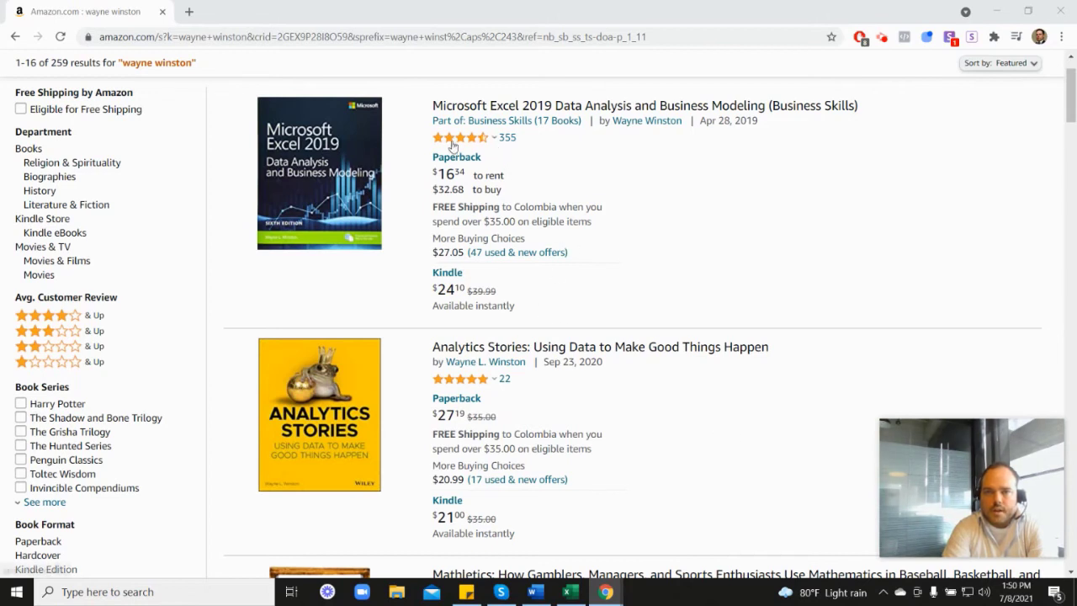
mouse_move(462, 145)
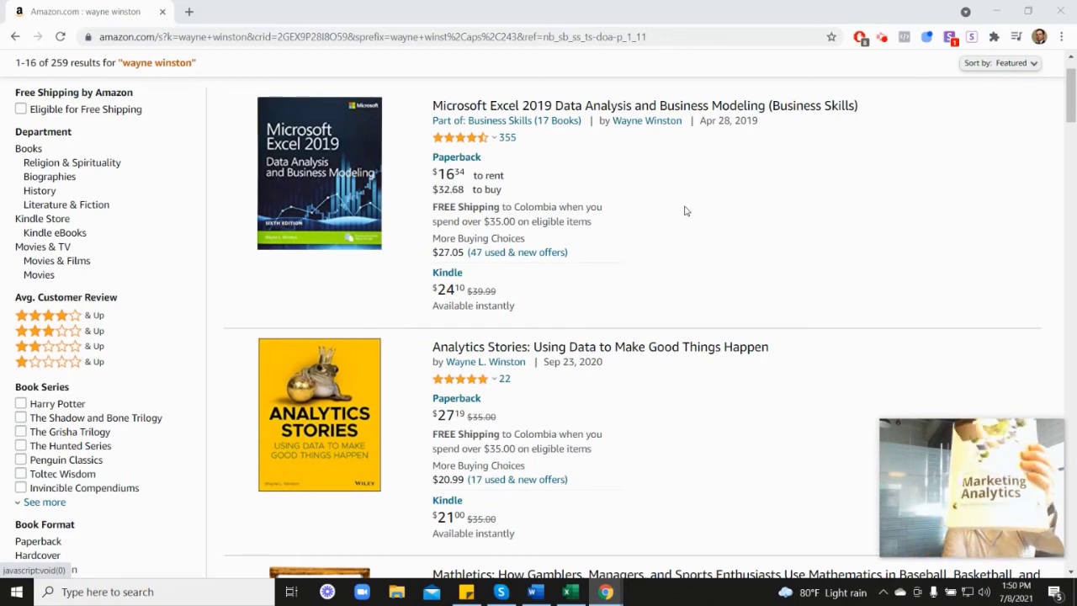
scroll(486, 409, down, 7)
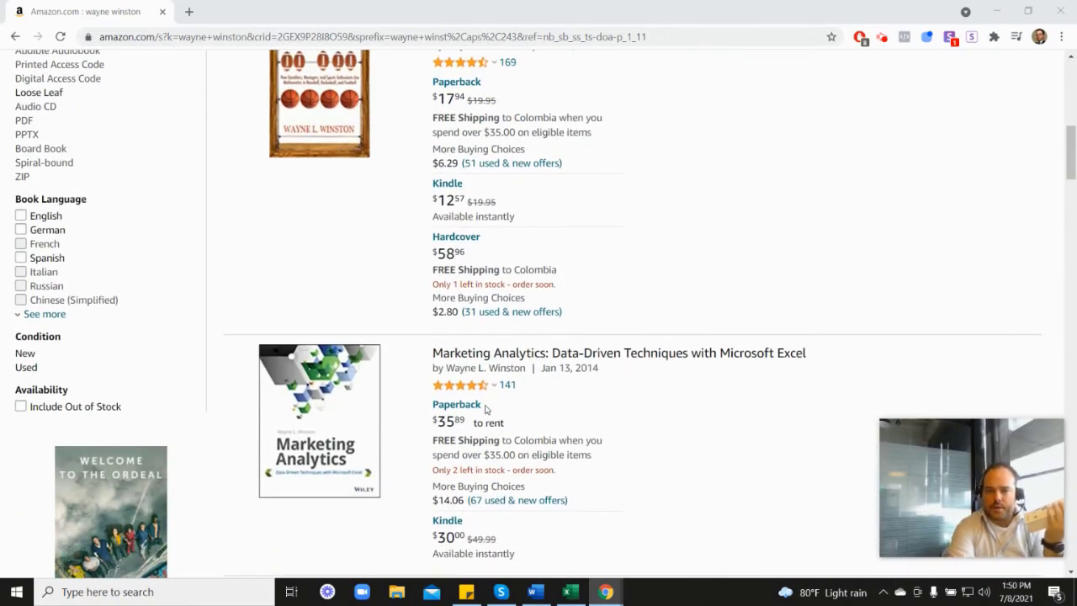
scroll(486, 409, down, 1)
scroll(626, 319, up, 3)
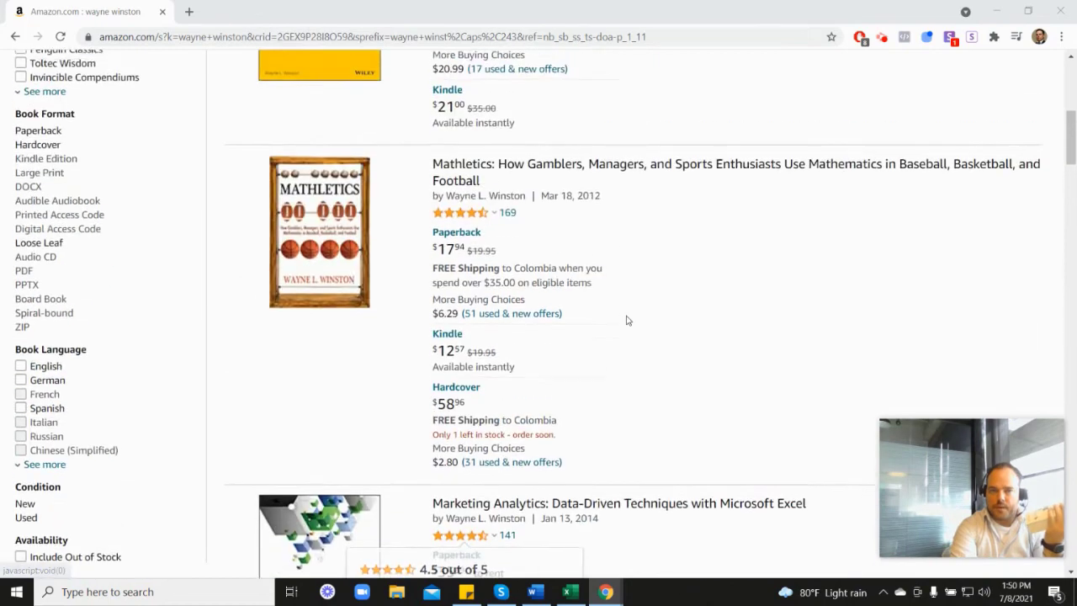
scroll(626, 319, up, 3)
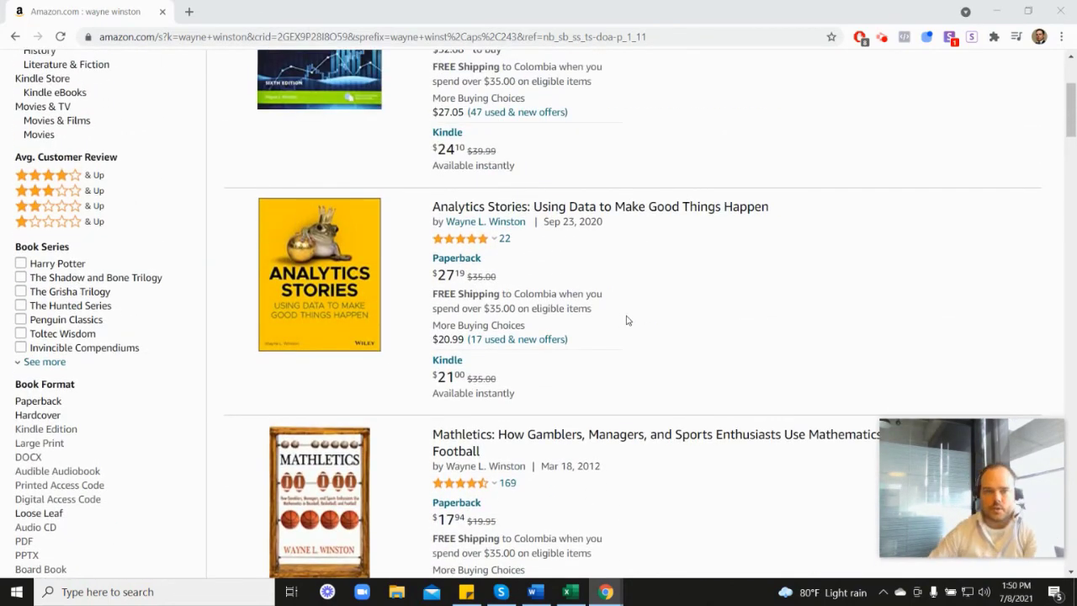